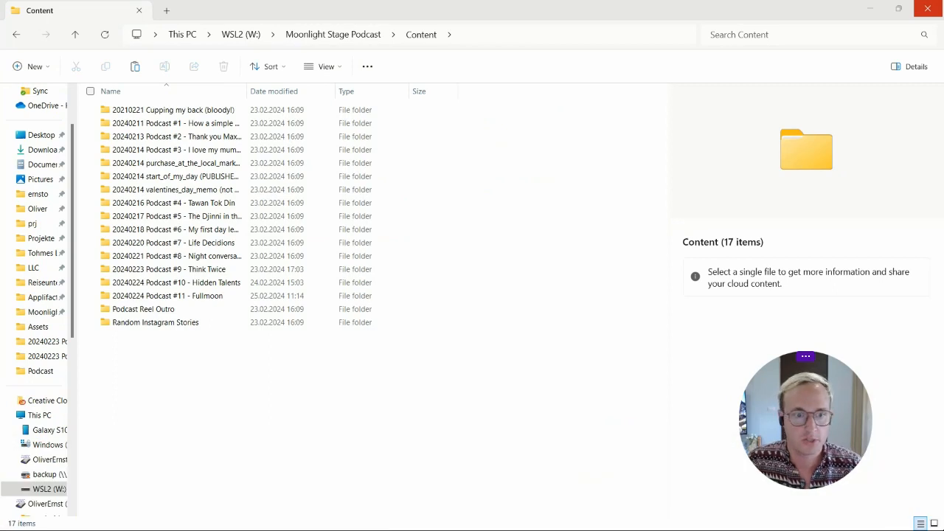
Paste the copied #11 Fullmoon.m4a recording into the "20240224 Podcast #11 - Fullmoon" folder.
double_click(184, 297)
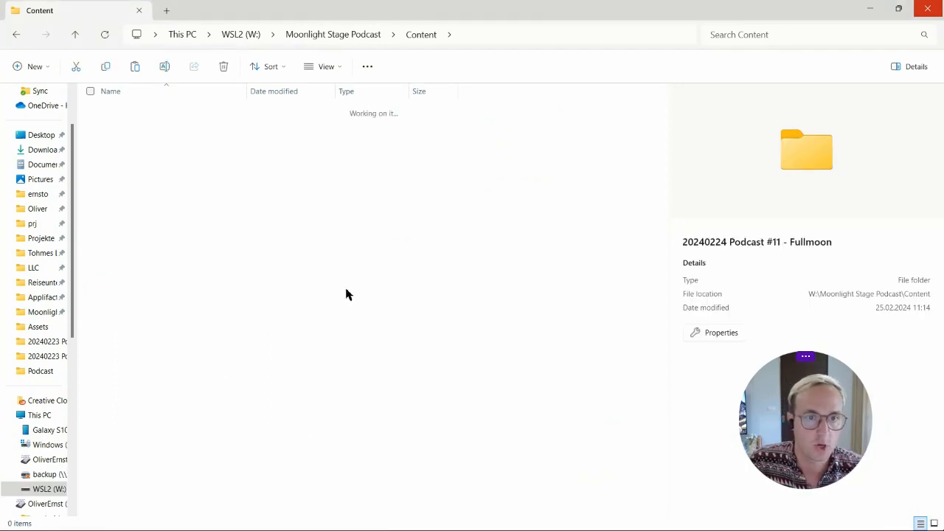
key(ctrl+v)
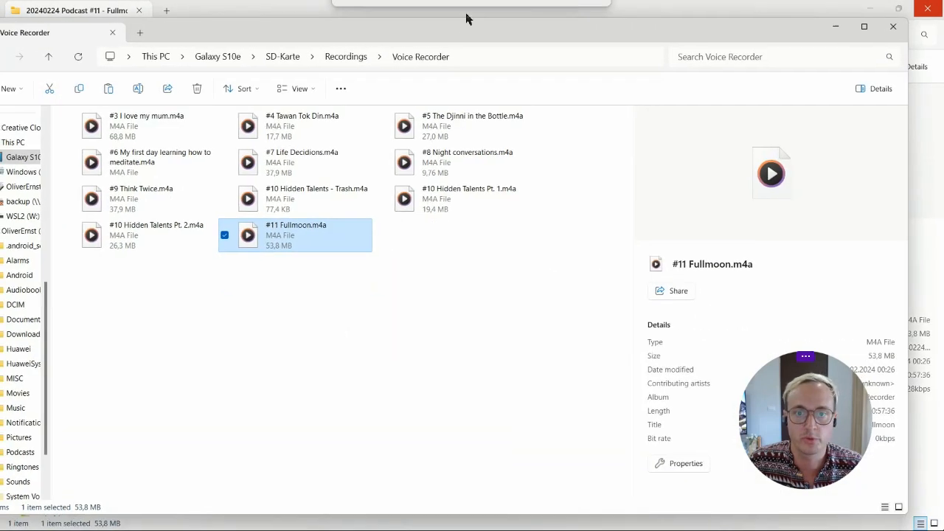
Go from the phone's Voice Recorder folder to the Camera folder inside DCIM on the Galaxy S10e's SD card.
drag(466, 15, 449, 1)
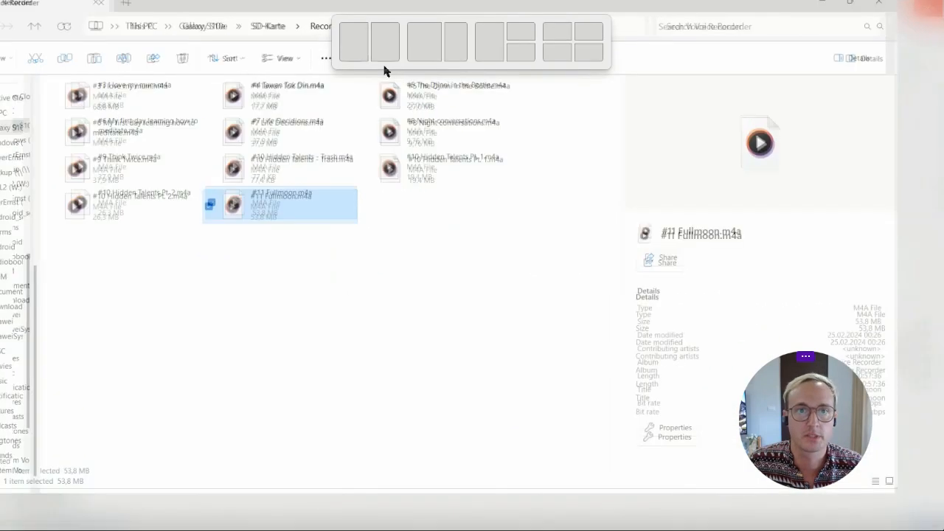
click(310, 35)
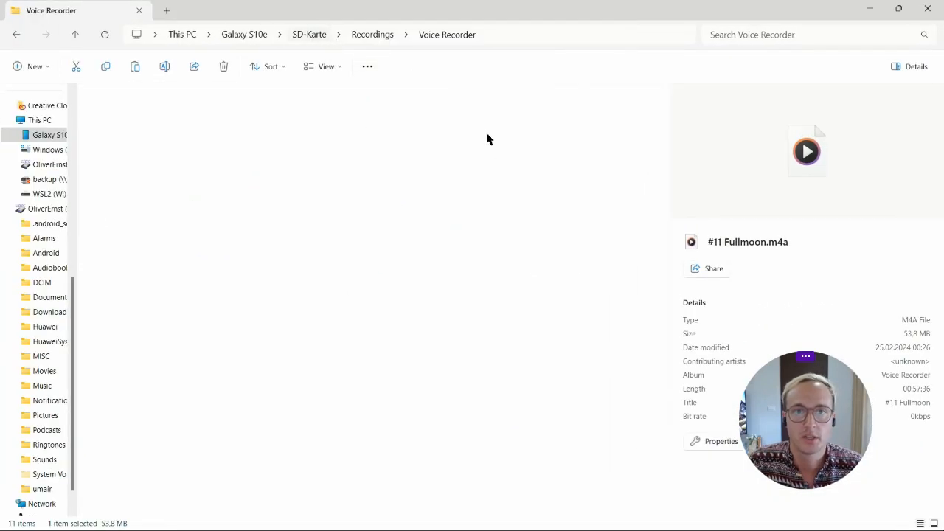
double_click(461, 137)
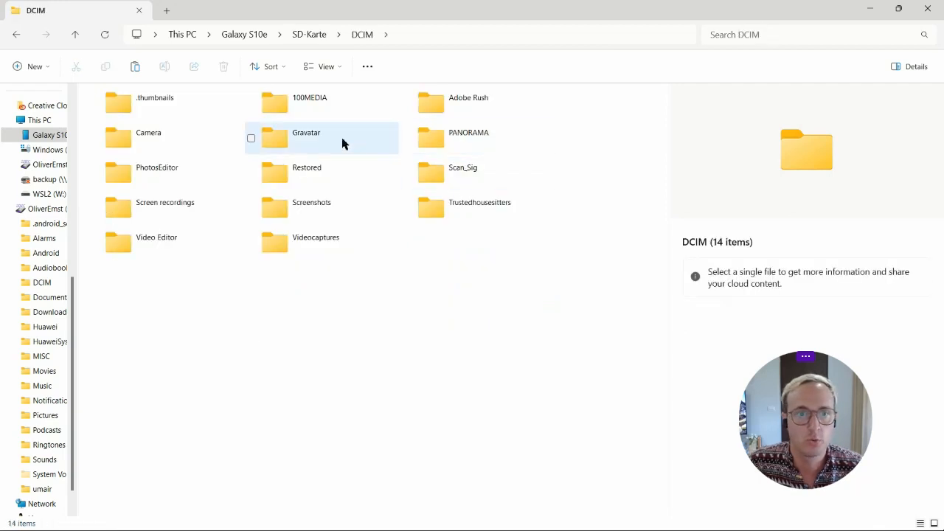
click(175, 172)
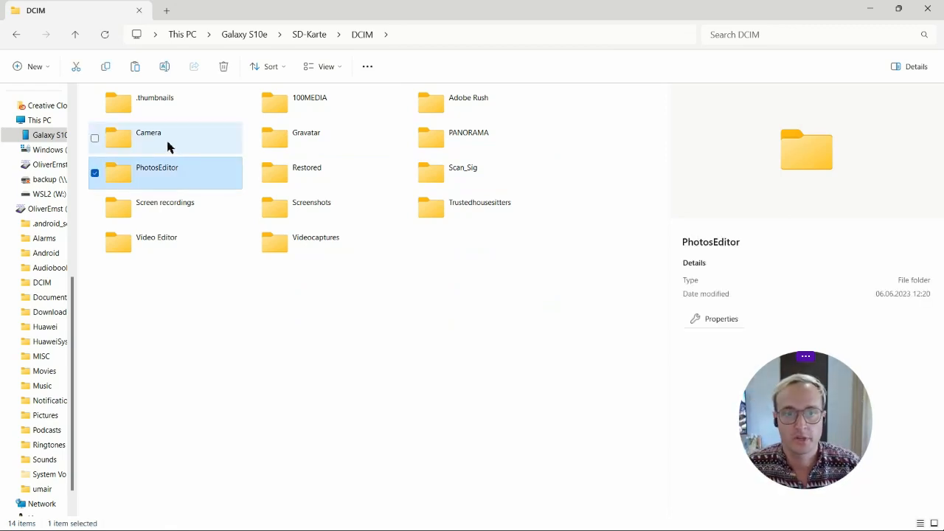
click(168, 147)
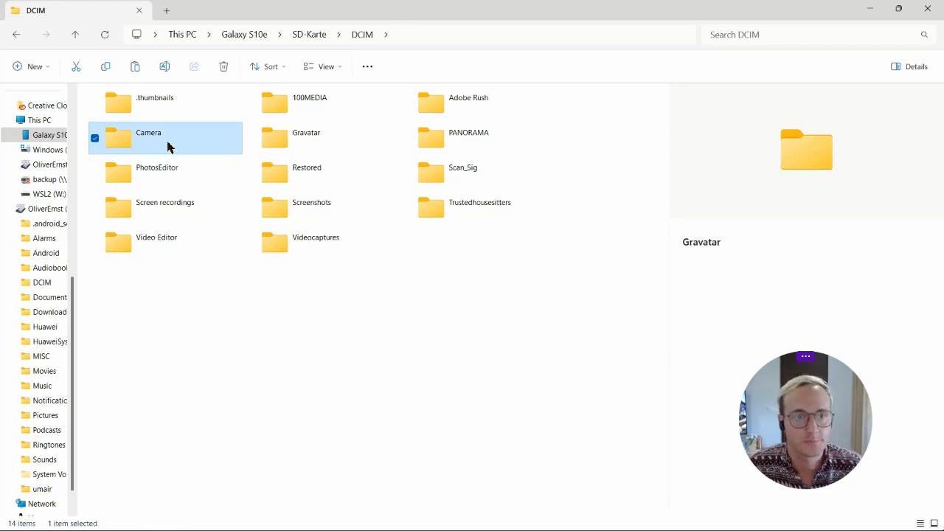
double_click(168, 147)
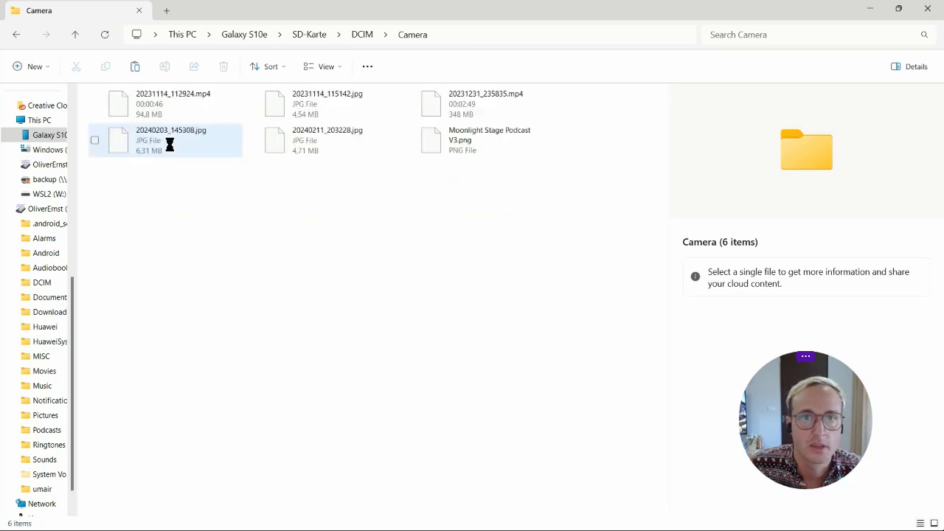
Try to sort the SD card's Camera files in descending order and change how they are displayed.
click(271, 66)
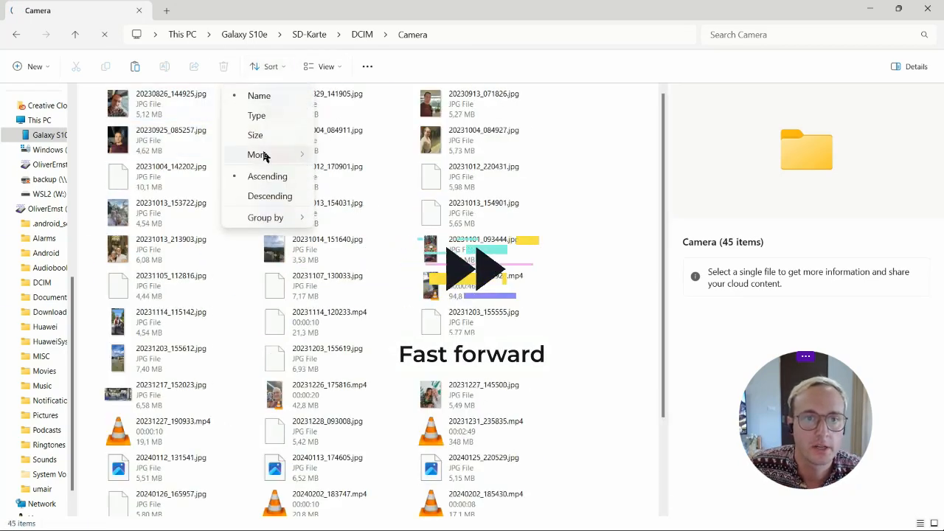
mouse_move(285, 154)
click(344, 179)
click(269, 67)
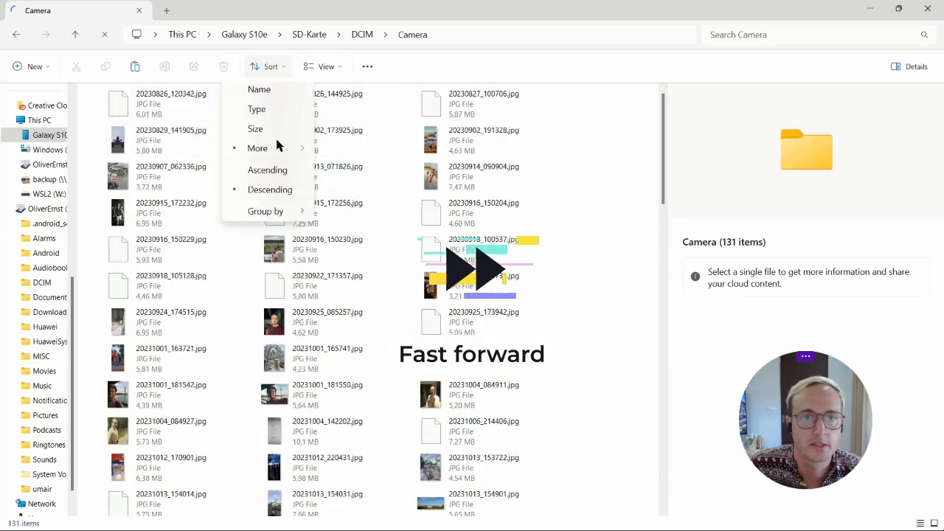
click(464, 105)
scroll(317, 138, up, 3)
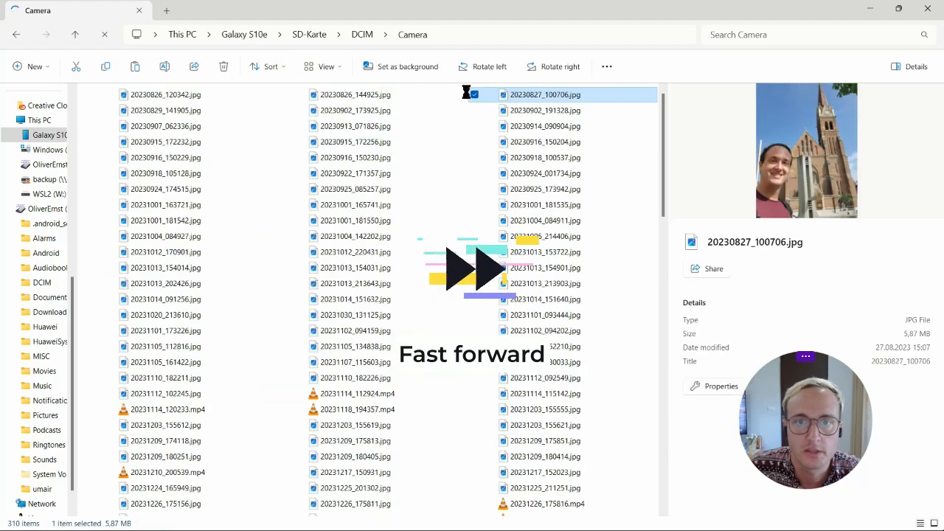
click(321, 67)
click(321, 96)
Open the Camera folder inside DCIM on the Galaxy S10e's internal storage (Interner Speicher).
click(244, 35)
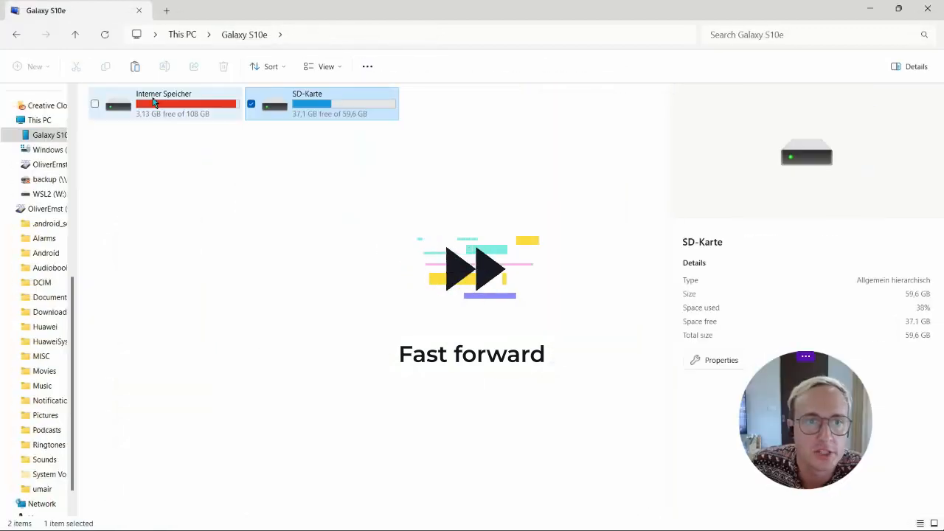
double_click(167, 107)
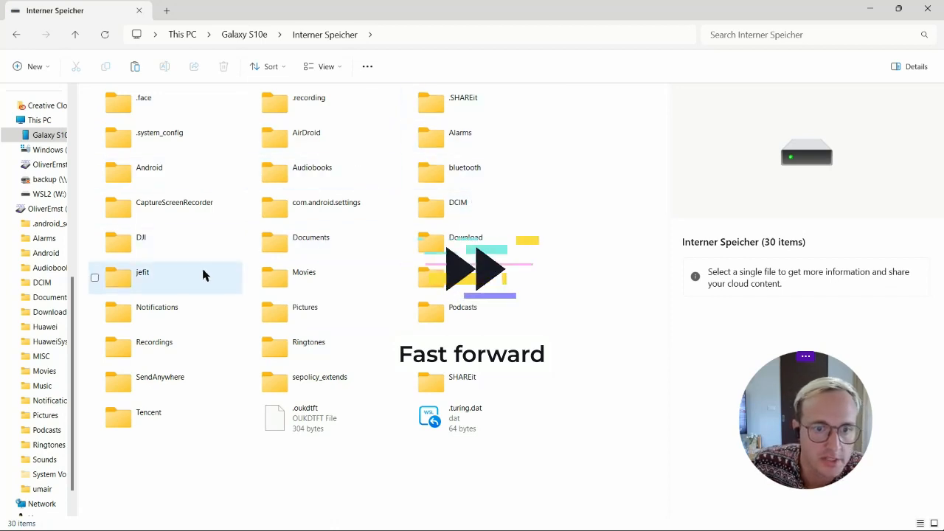
double_click(427, 216)
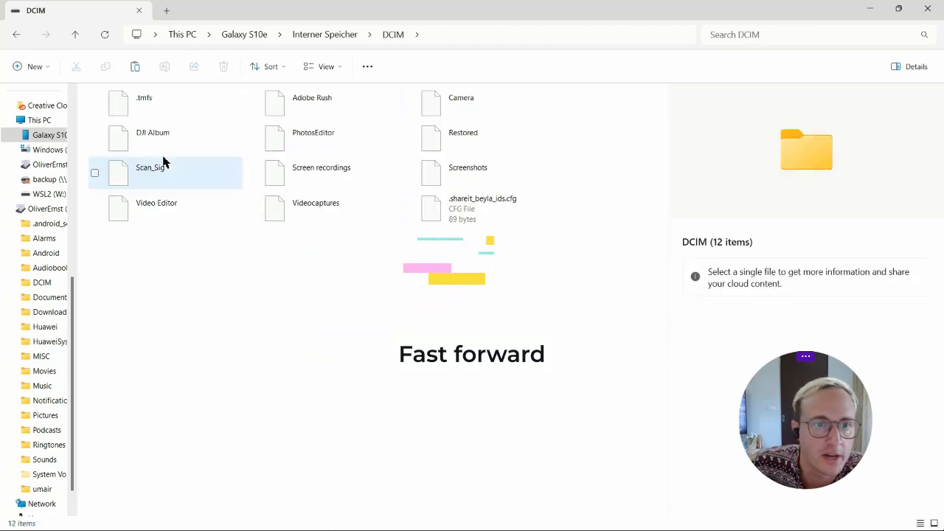
double_click(432, 103)
Sort the internal storage's Camera files so that the newest come first.
click(259, 67)
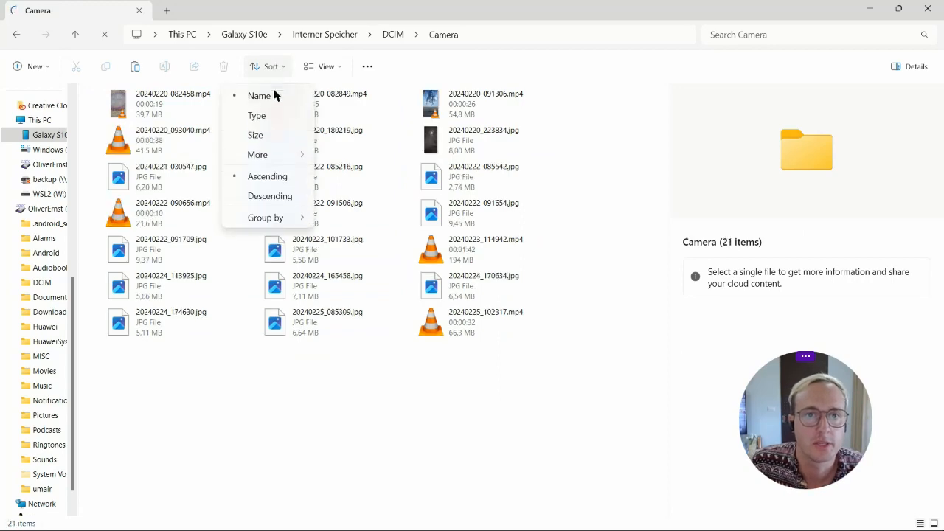
mouse_move(258, 161)
click(354, 174)
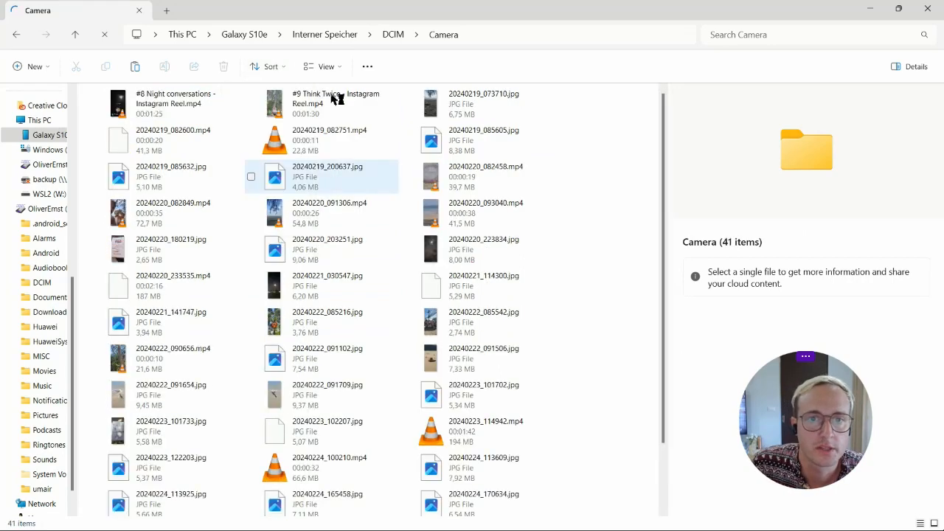
click(281, 69)
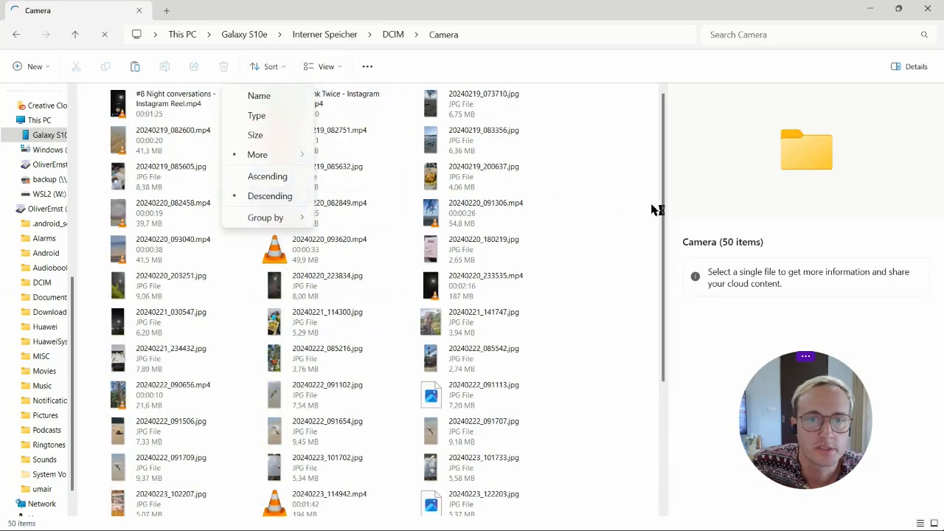
click(612, 10)
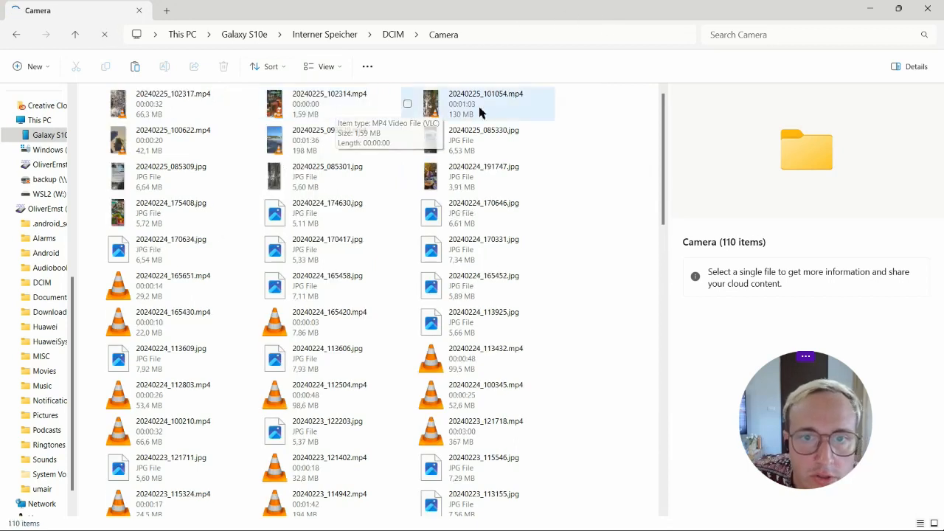
Copy the video 20240225_093539.mp4 from the phone's Camera folder into the "20240224 Podcast #11 - Fullmoon" folder.
click(332, 140)
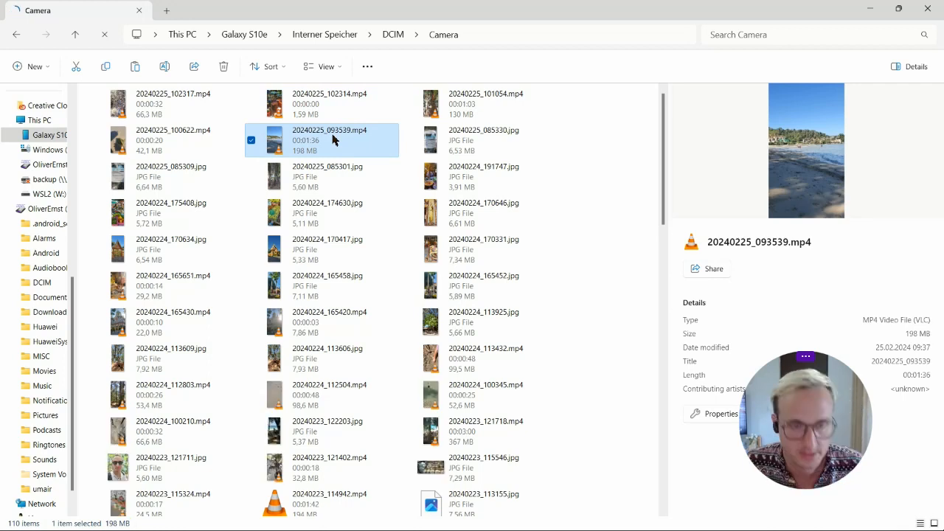
click(870, 18)
click(310, 255)
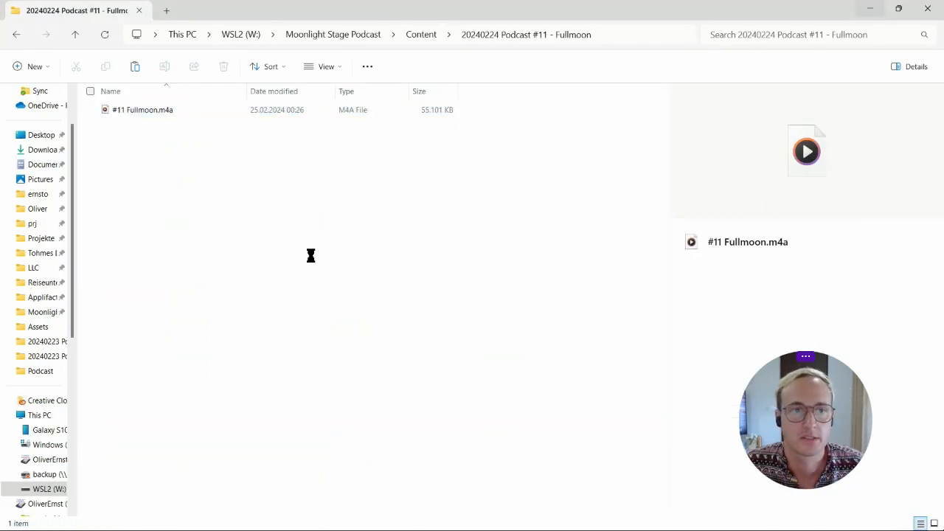
key(ctrl+v)
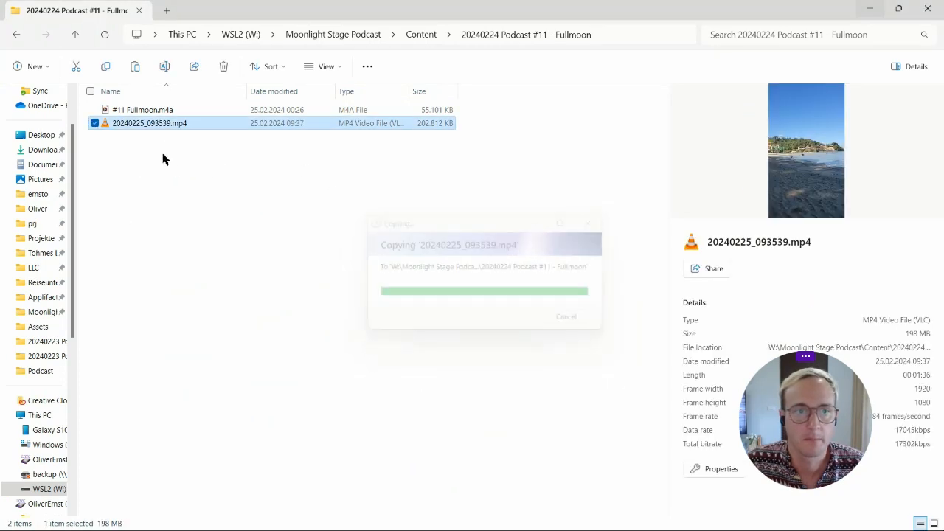
Select #11 Fullmoon.m4a in the podcast folder, and switch to the browser to open LALAL.AI's Voice Cleaner.
click(159, 110)
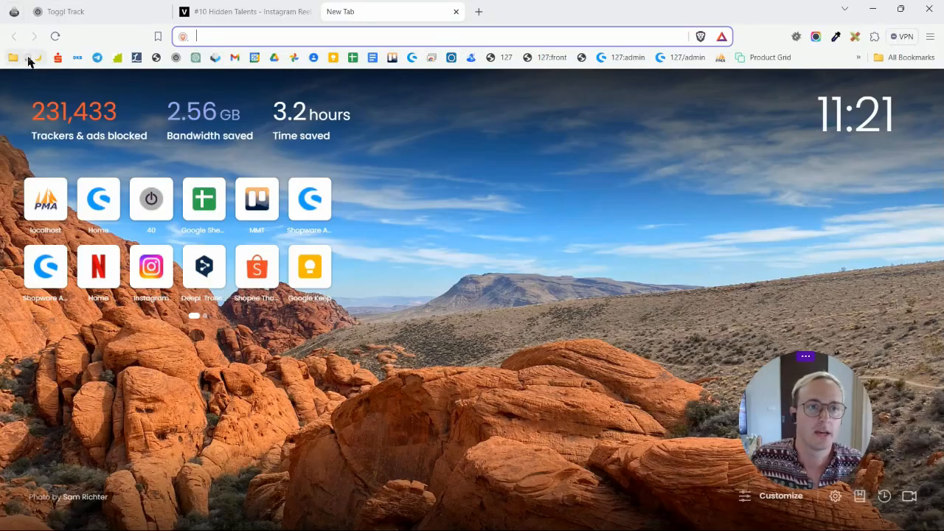
click(30, 57)
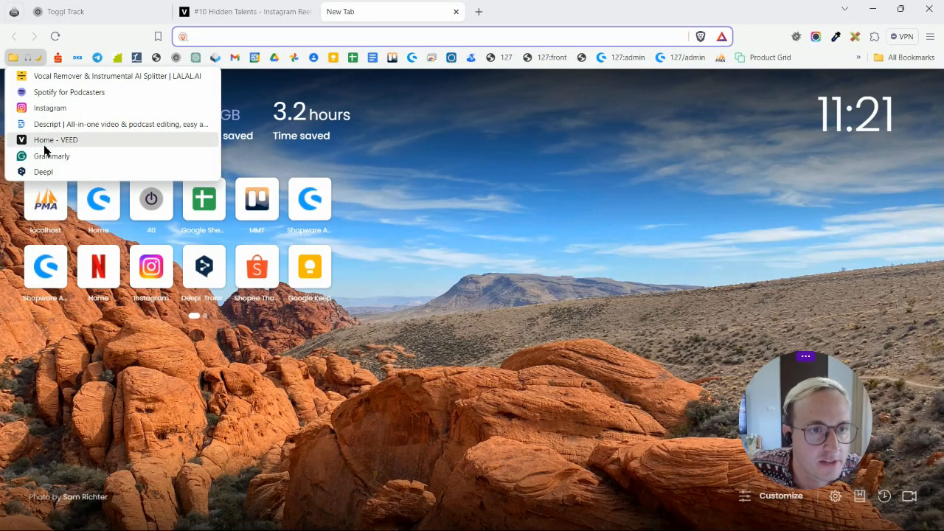
click(61, 81)
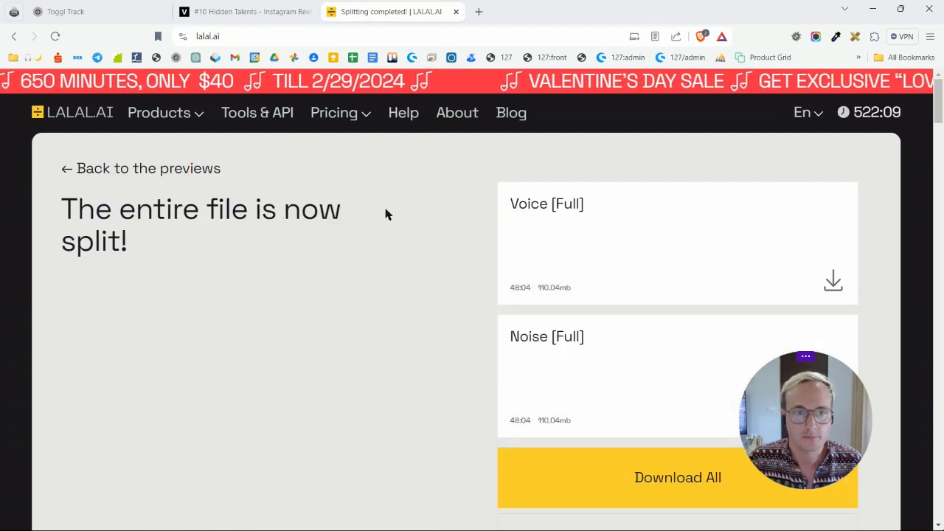
mouse_move(177, 117)
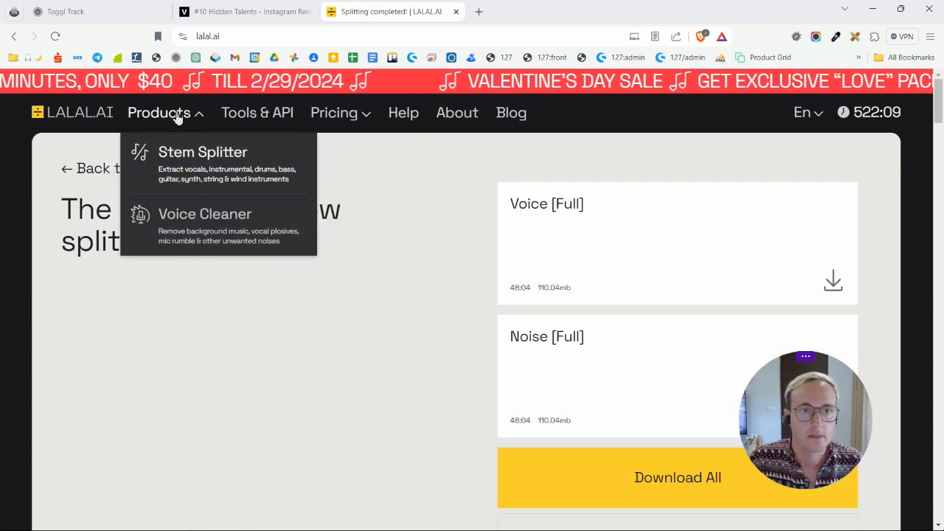
click(193, 229)
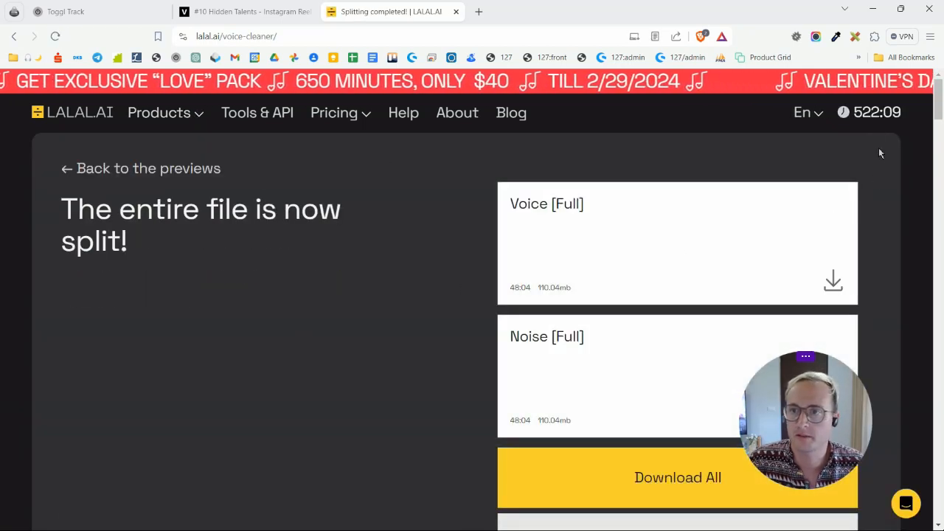
Leave the previous split results and previews, and upload #11 Fullmoon.m4a to the Voice Cleaner.
click(871, 119)
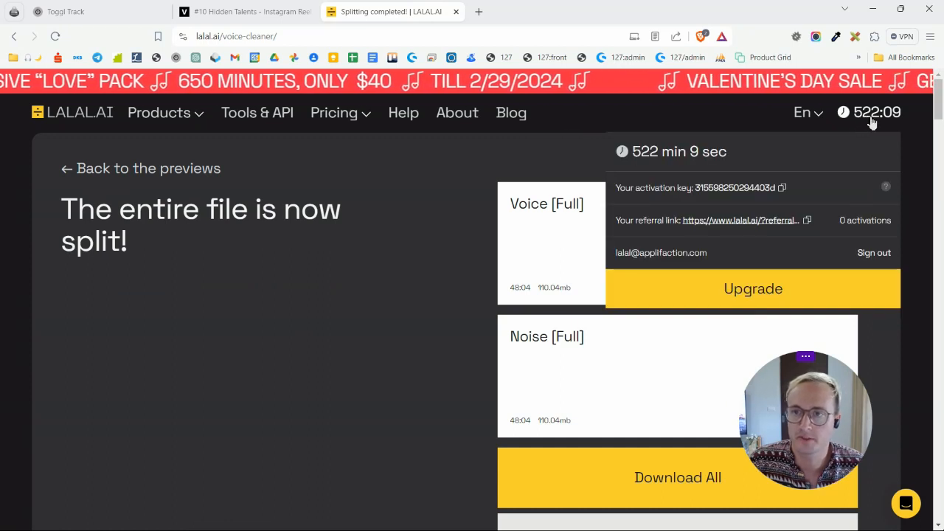
click(166, 169)
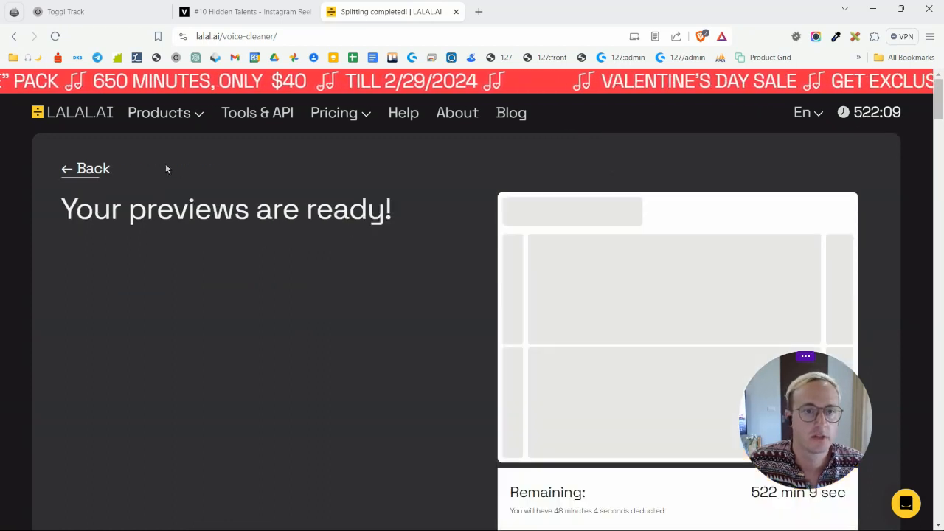
click(97, 175)
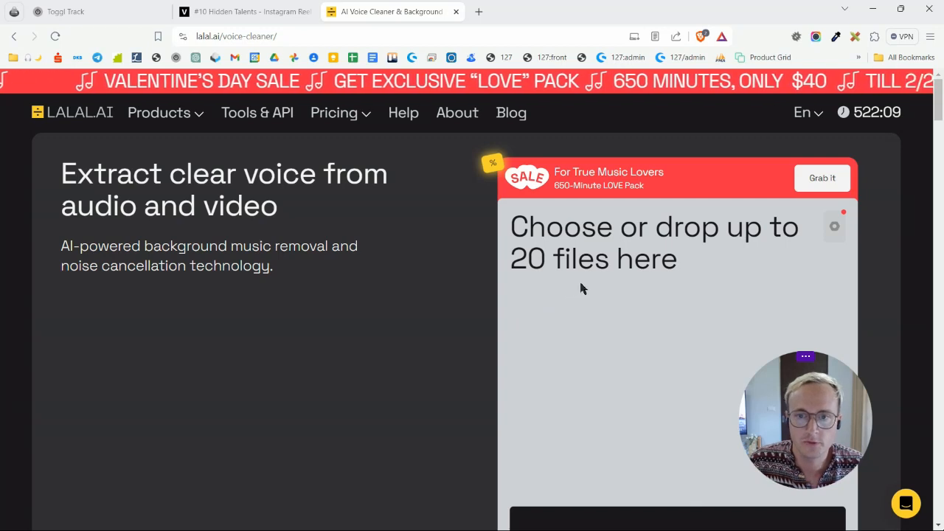
drag(581, 287, 582, 286)
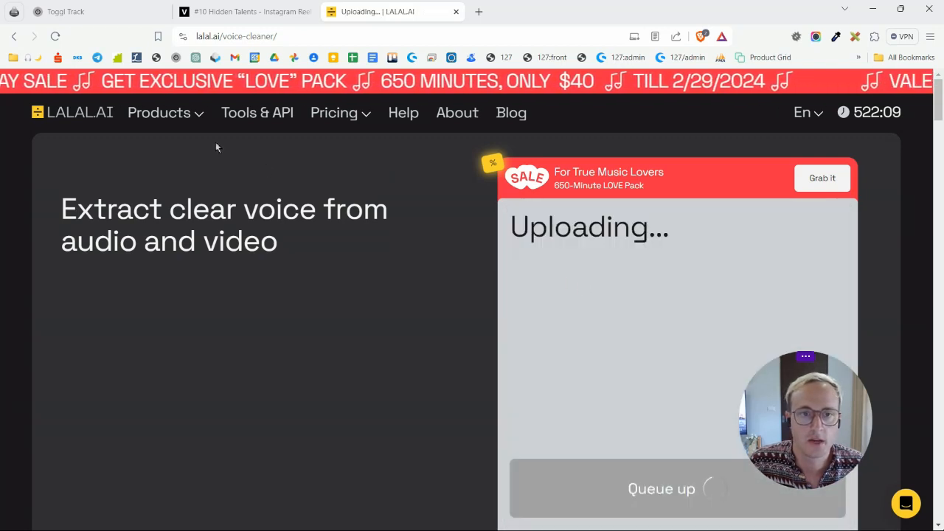
mouse_move(158, 121)
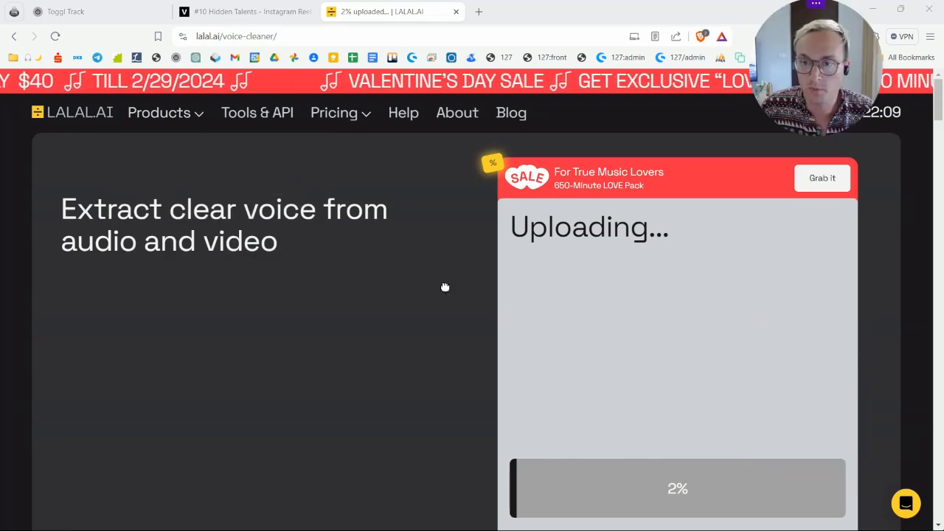
drag(93, 474, 149, 414)
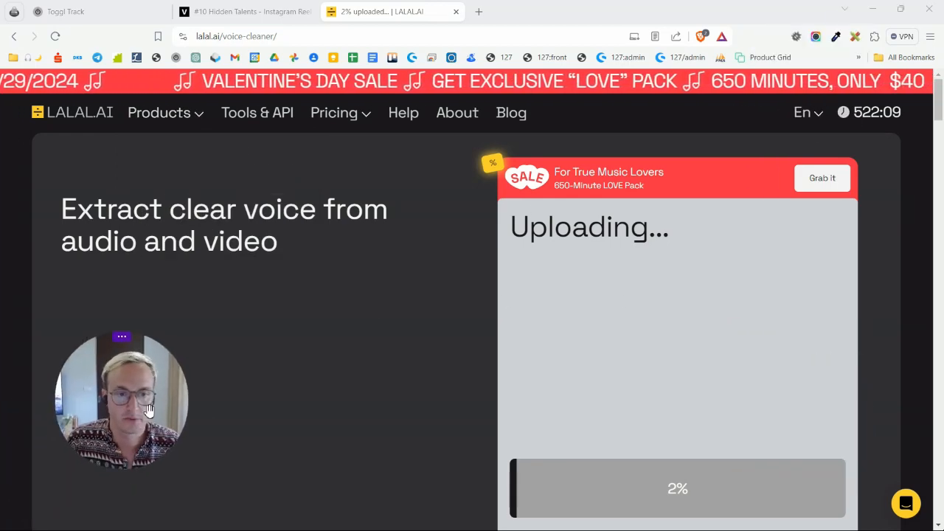
scroll(648, 376, down, 3)
scroll(648, 376, up, 3)
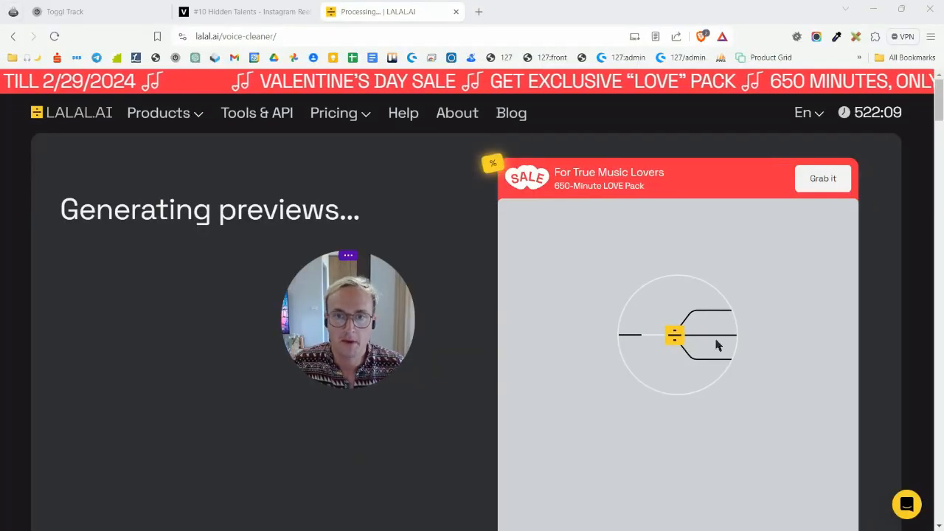
scroll(717, 345, down, 1)
scroll(717, 345, up, 1)
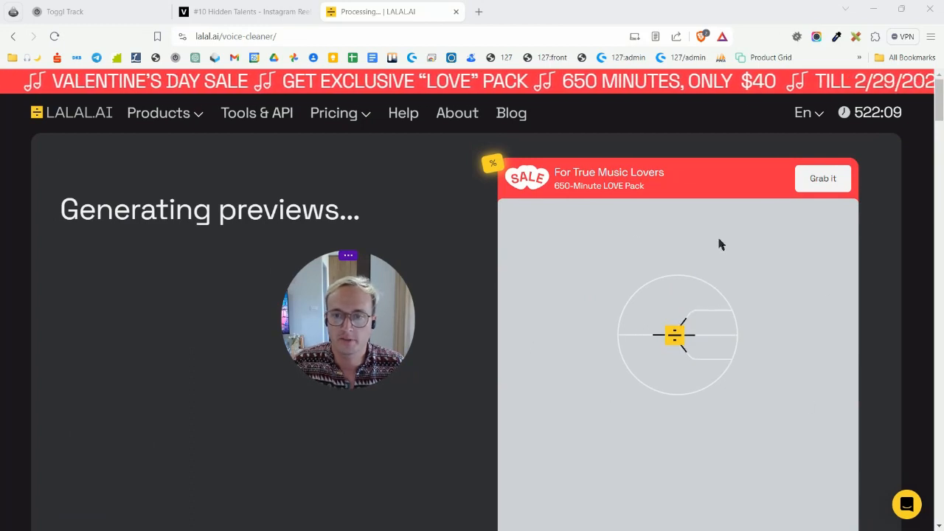
scroll(764, 306, down, 1)
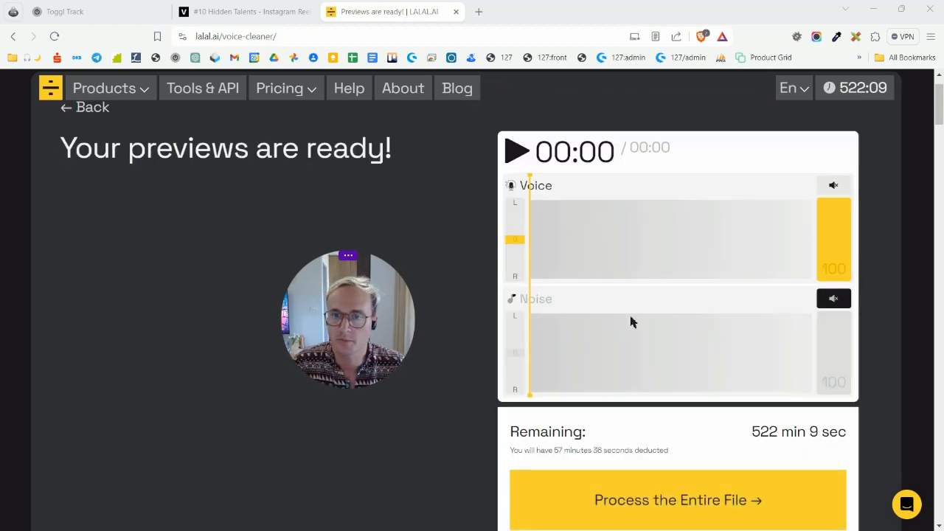
Play the split preview with only the noise track audible, and resume it with only the voice track audible.
click(838, 302)
click(835, 185)
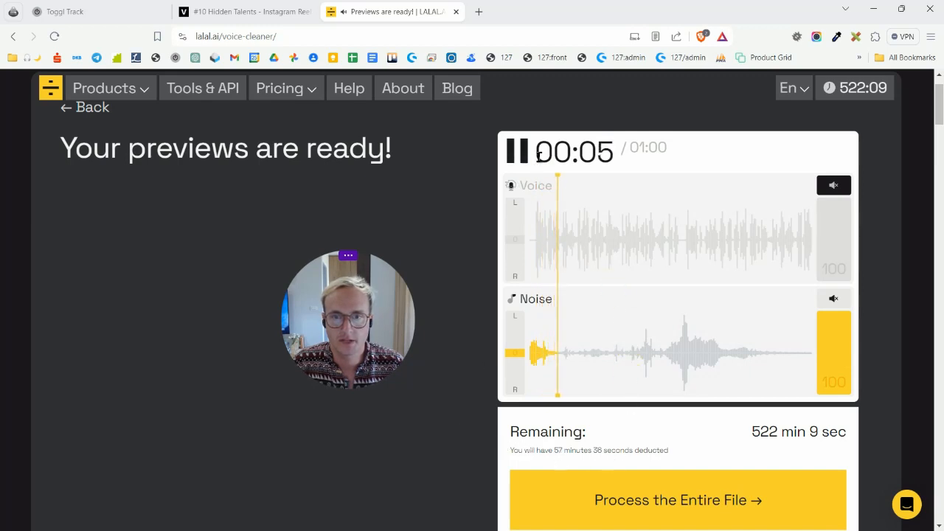
click(517, 150)
click(838, 299)
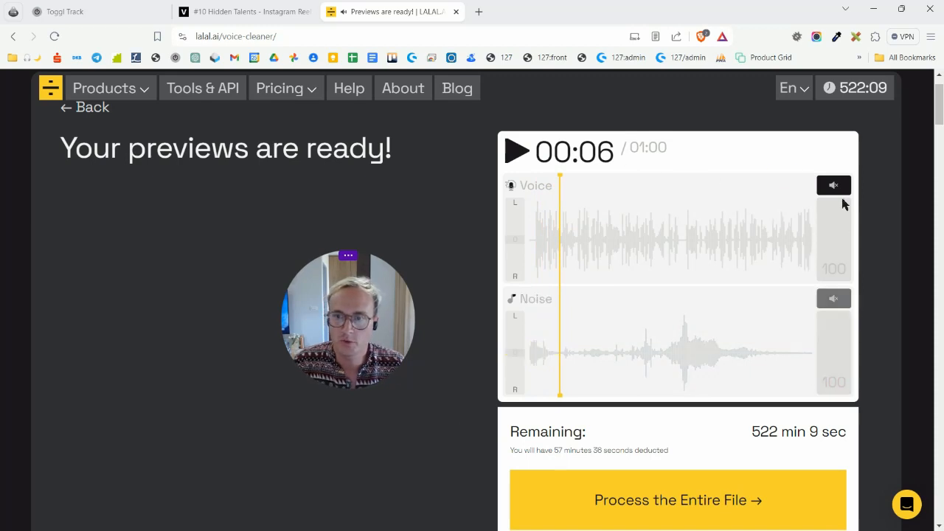
click(838, 187)
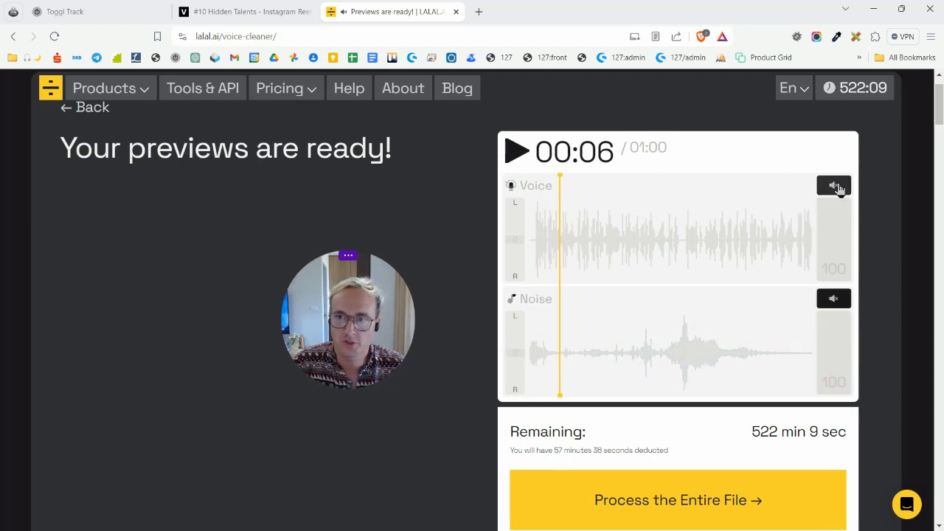
click(517, 154)
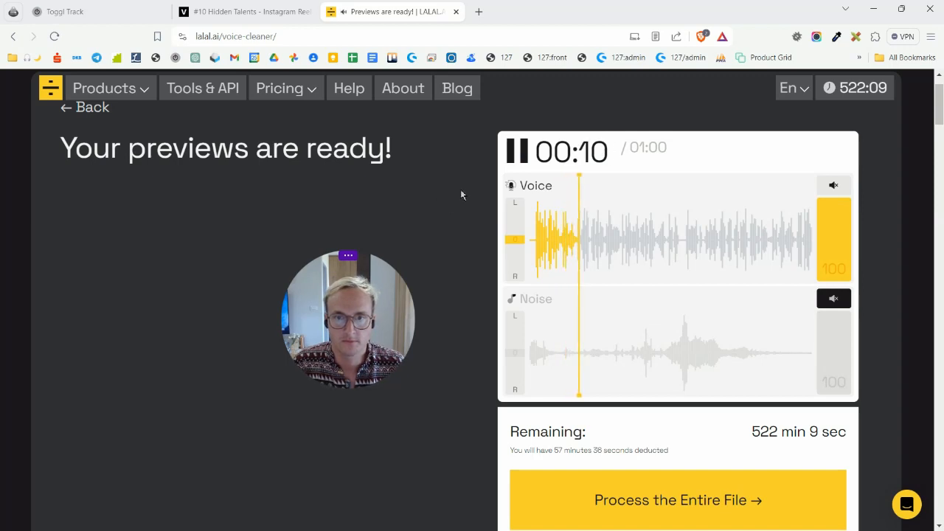
click(509, 155)
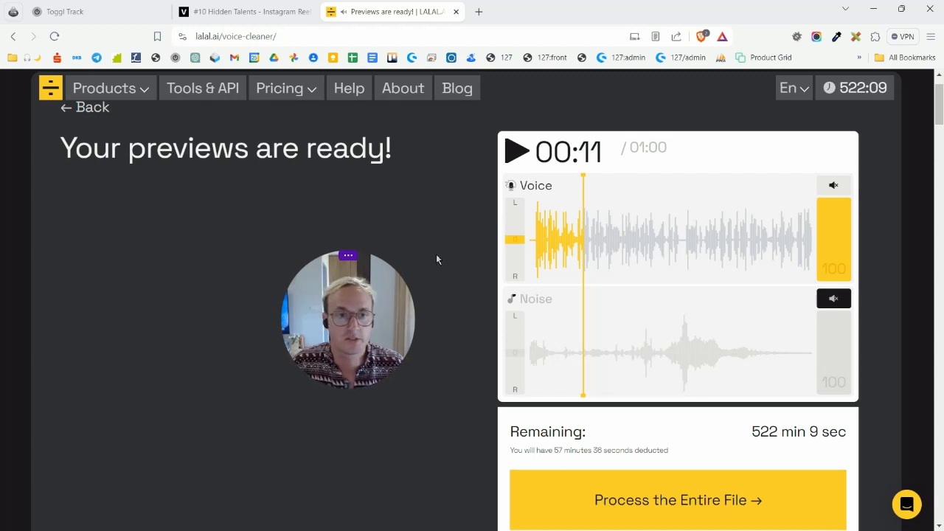
Process the entire #11 Fullmoon file with the Voice Cleaner.
scroll(436, 259, down, 1)
scroll(436, 259, down, 1)
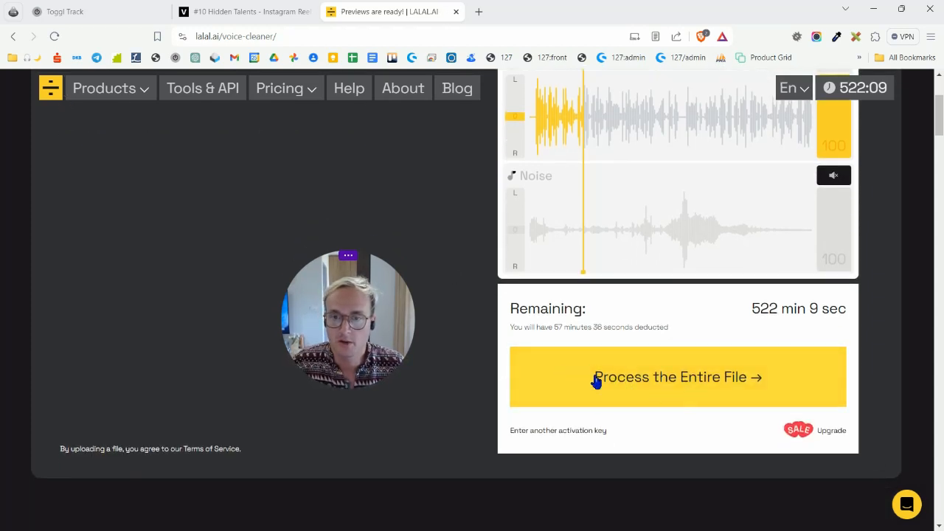
click(638, 388)
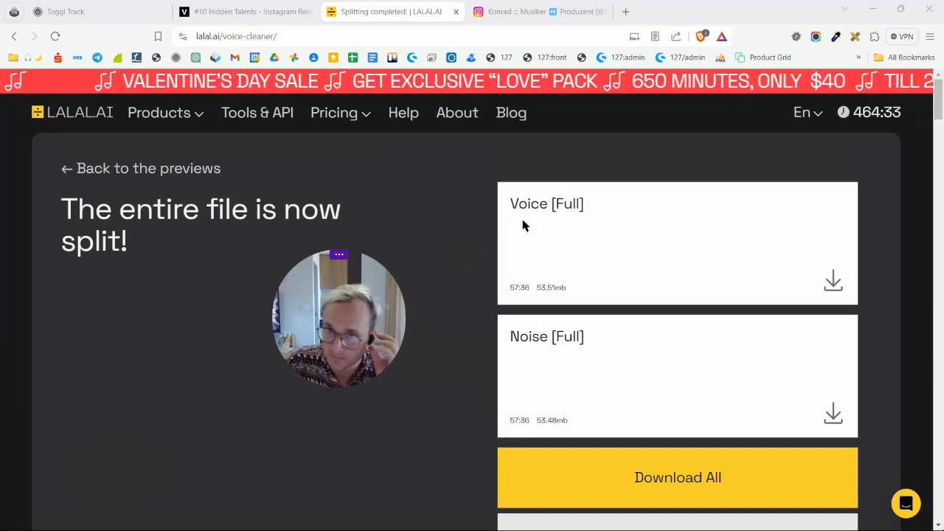
Start downloading the full voice track and choose the "20240224 Podcast #11 - Fullmoon" folder as its destination.
scroll(456, 358, down, 2)
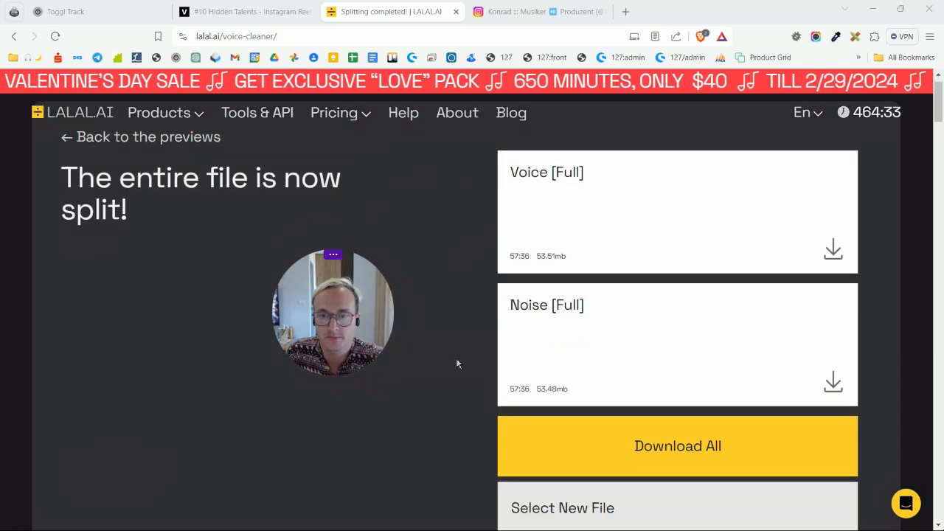
scroll(457, 391, up, 2)
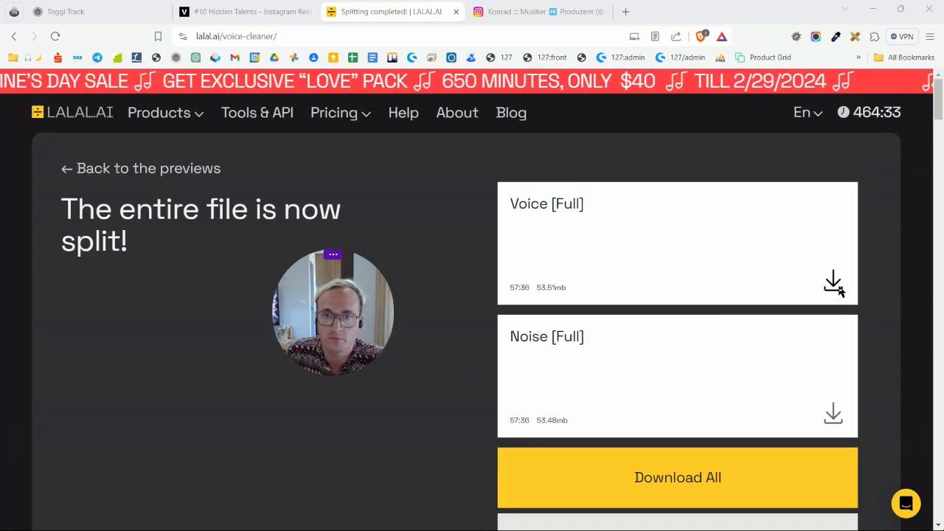
click(837, 287)
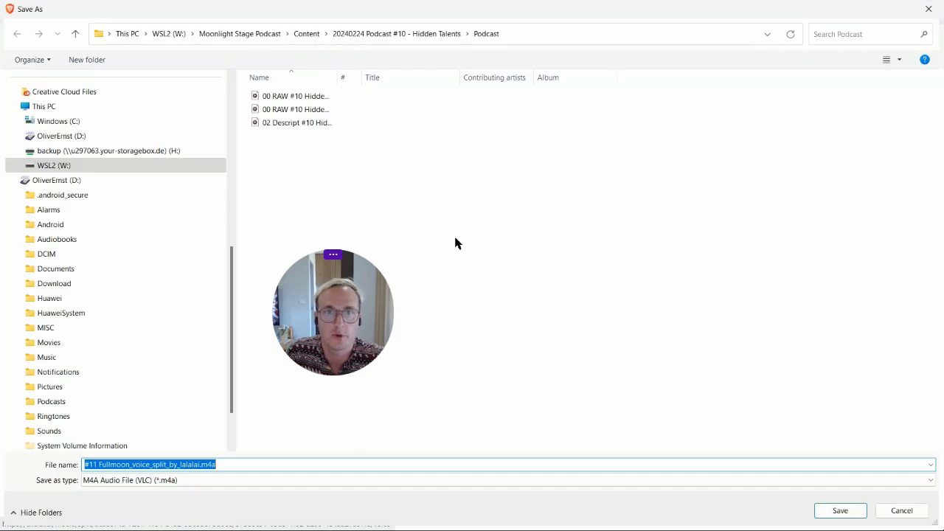
drag(351, 310, 691, 282)
click(307, 35)
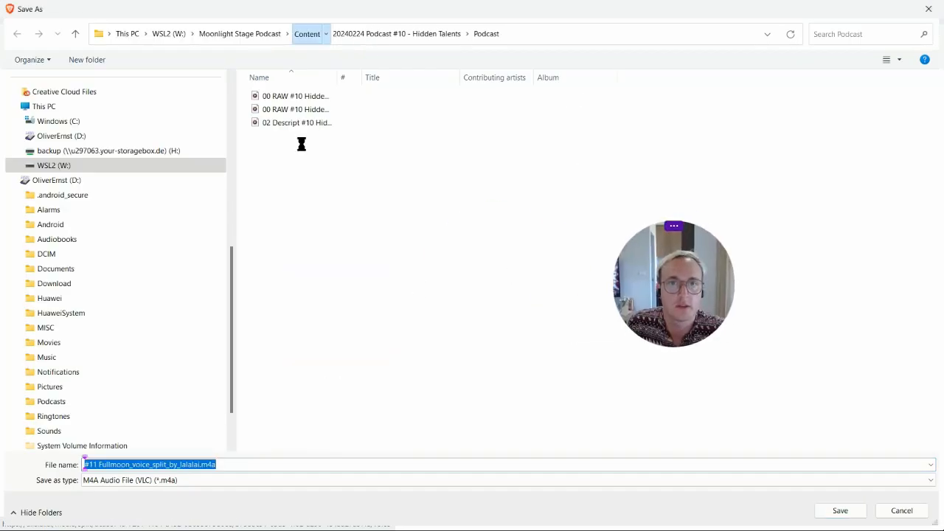
click(300, 282)
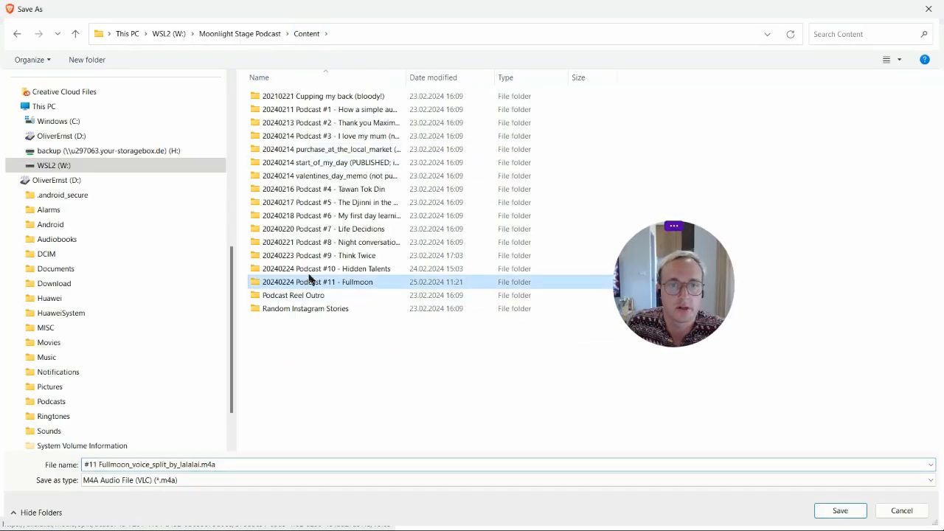
double_click(310, 280)
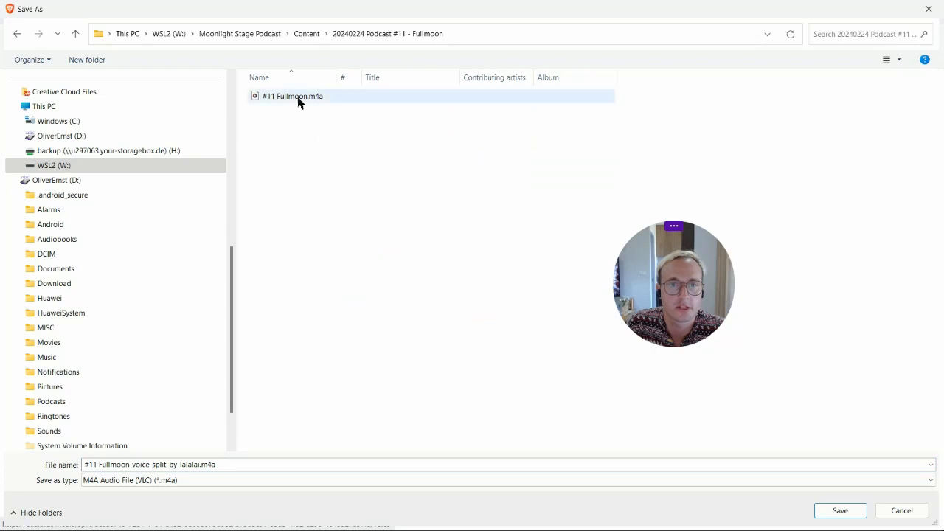
Prefix the download's file name with "01 lalal" and save it as "01 lalal #11 Fullmoon_voice_split_by_lalalai.m4a".
click(190, 465)
key(Home)
text(0)
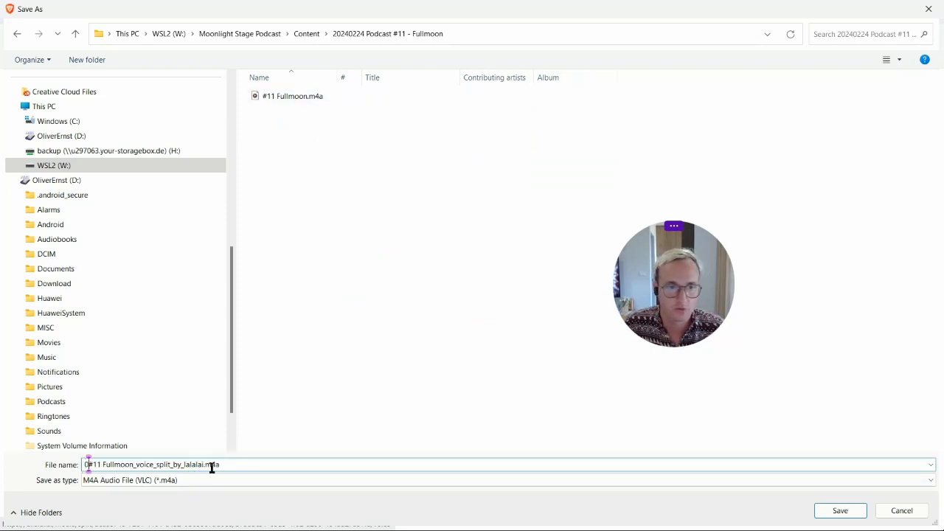
text(1)
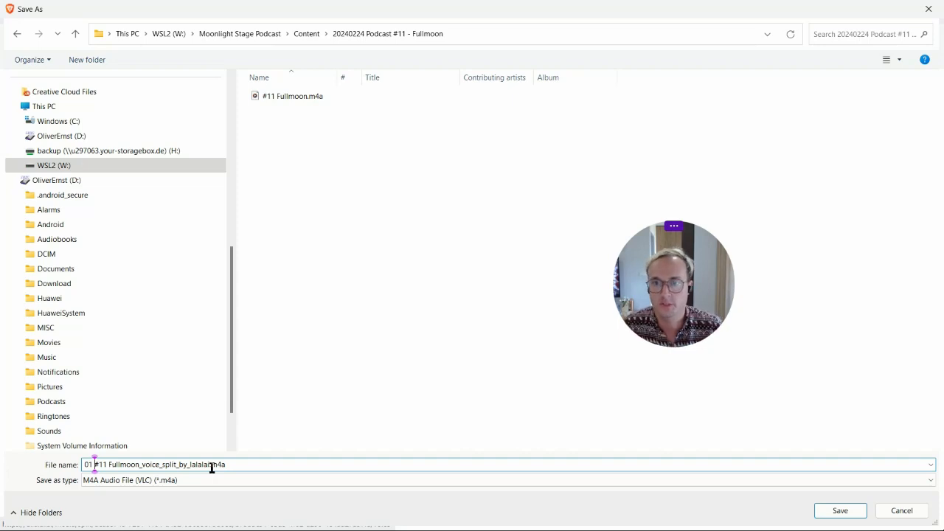
text(lala )
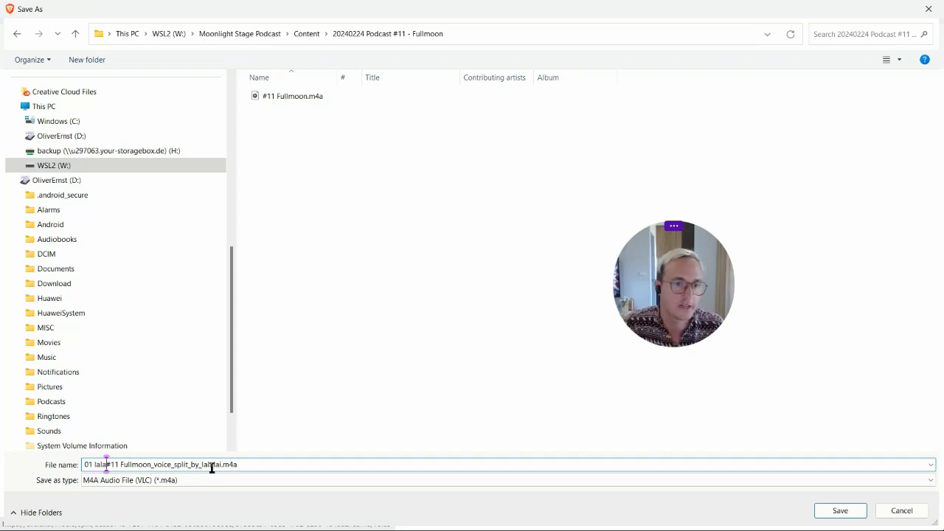
text(l)
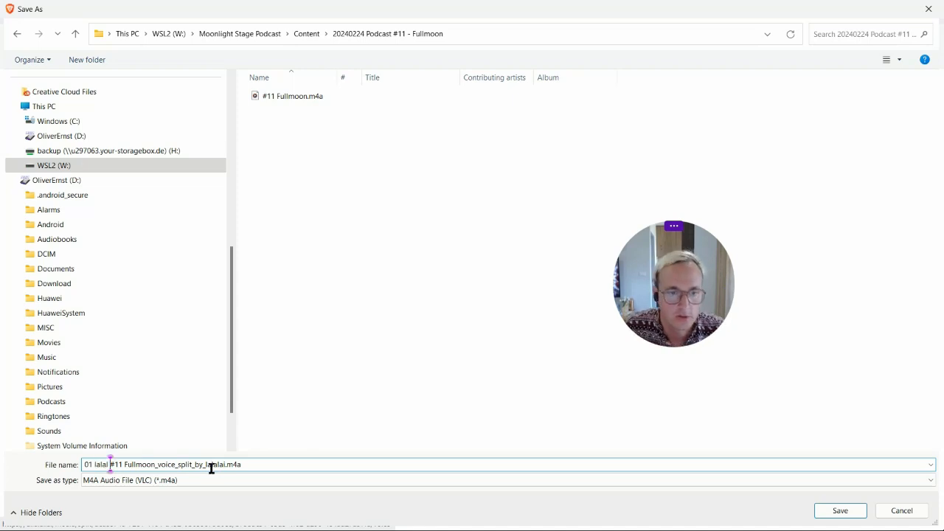
click(814, 514)
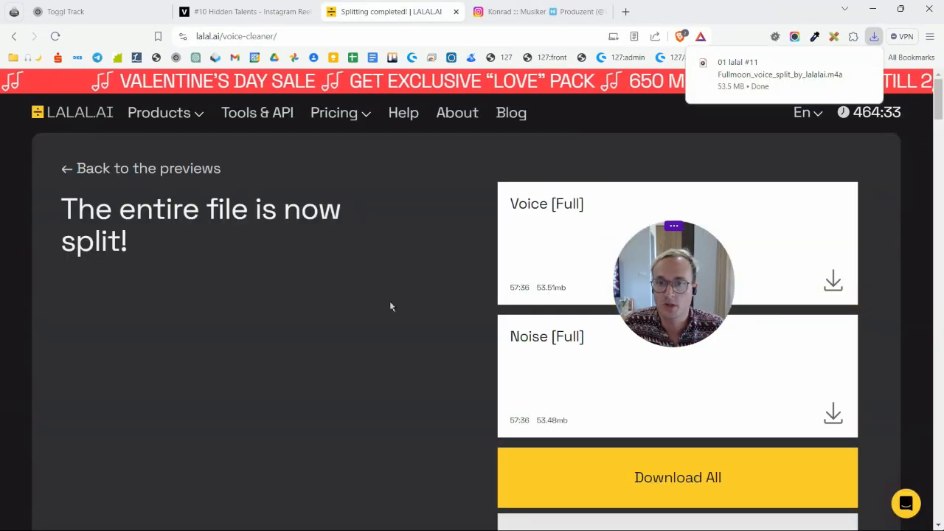
drag(673, 286, 794, 233)
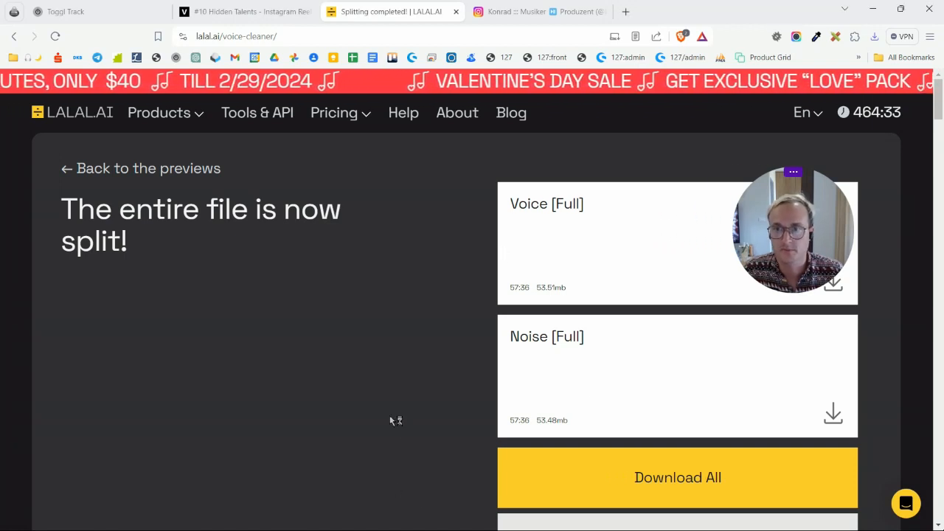
drag(767, 231, 800, 199)
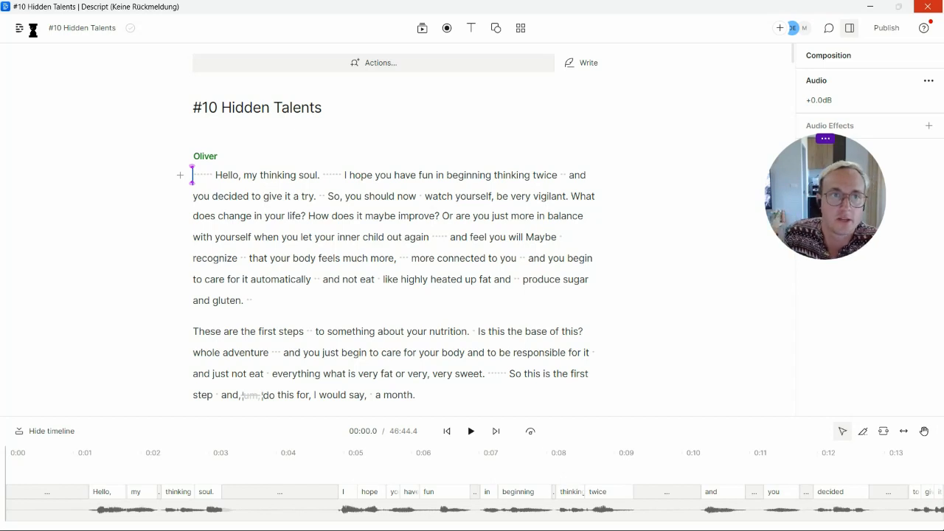
Switch to Descript, leave the #10 Hidden Talents project and create a new audio project in the Moonlight Stage Podcast Workspace.
click(23, 28)
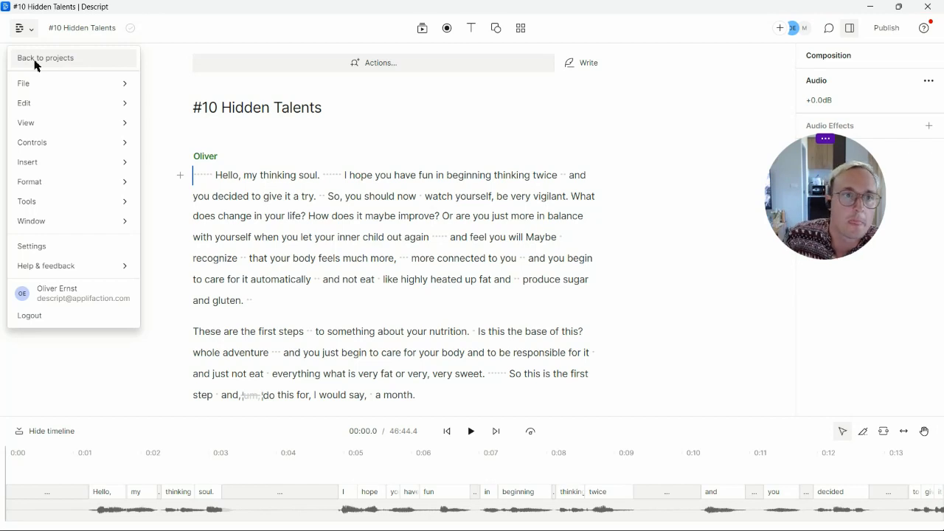
click(35, 62)
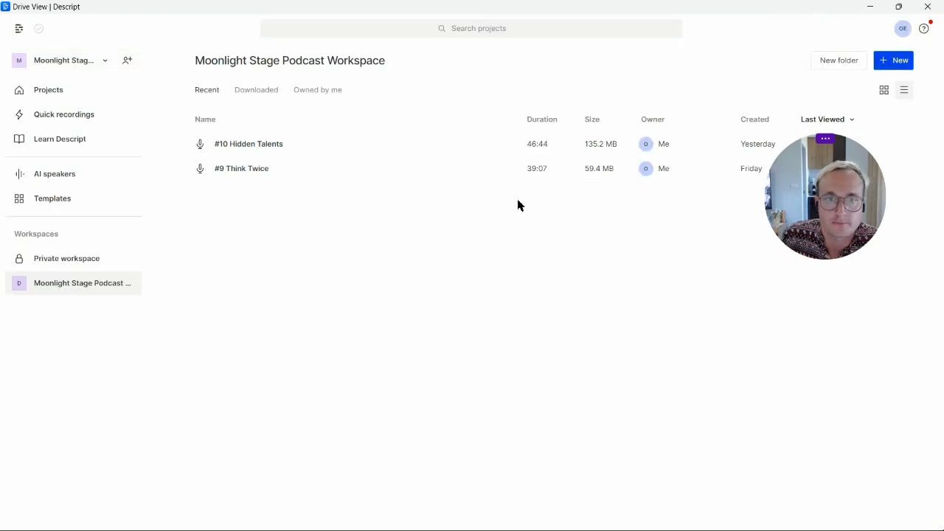
drag(820, 193, 822, 358)
click(893, 61)
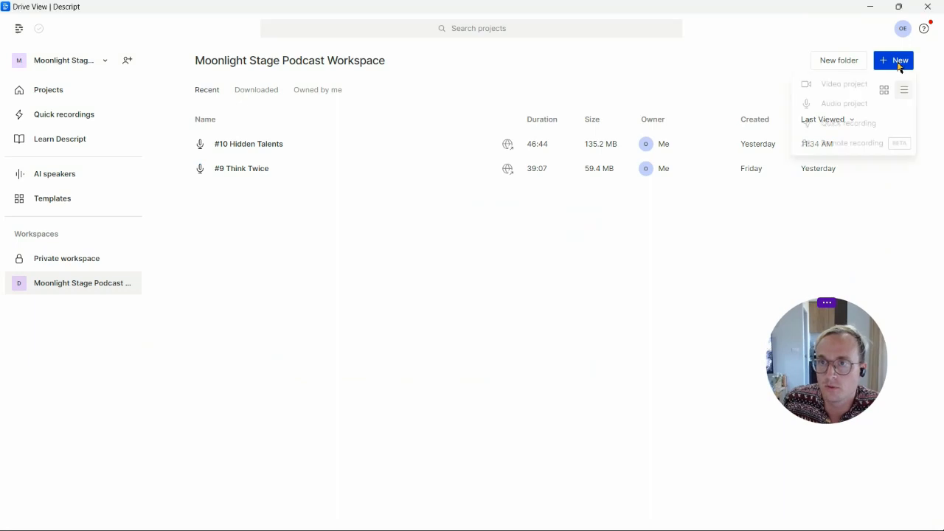
click(843, 111)
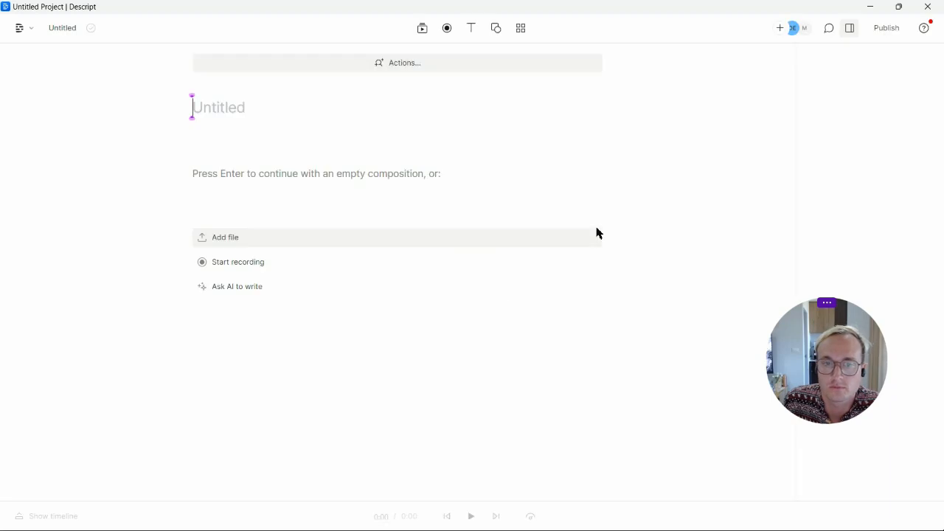
Add "01 lalal #11 Fullmoon_voice_split_by_lalalai.m4a" from the "20240224 Podcast #11 - Fullmoon" folder to the new project.
click(239, 247)
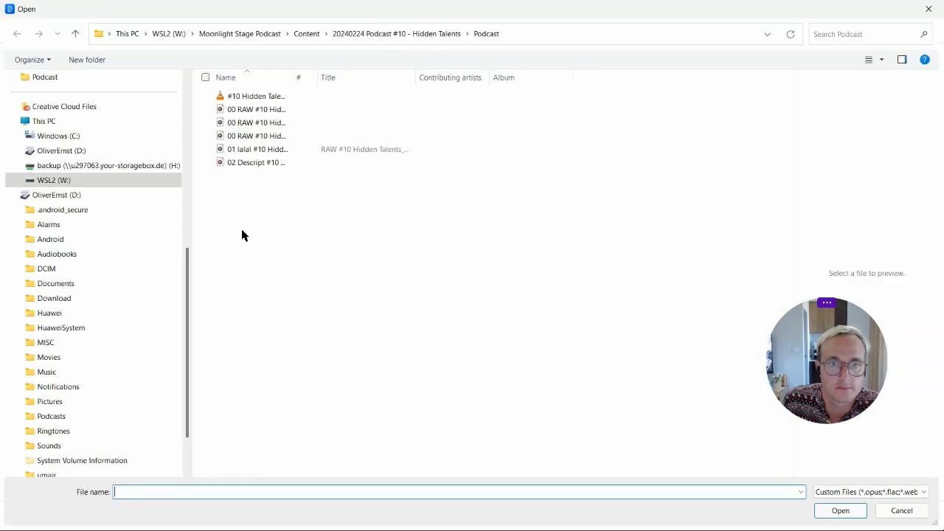
drag(291, 77, 457, 77)
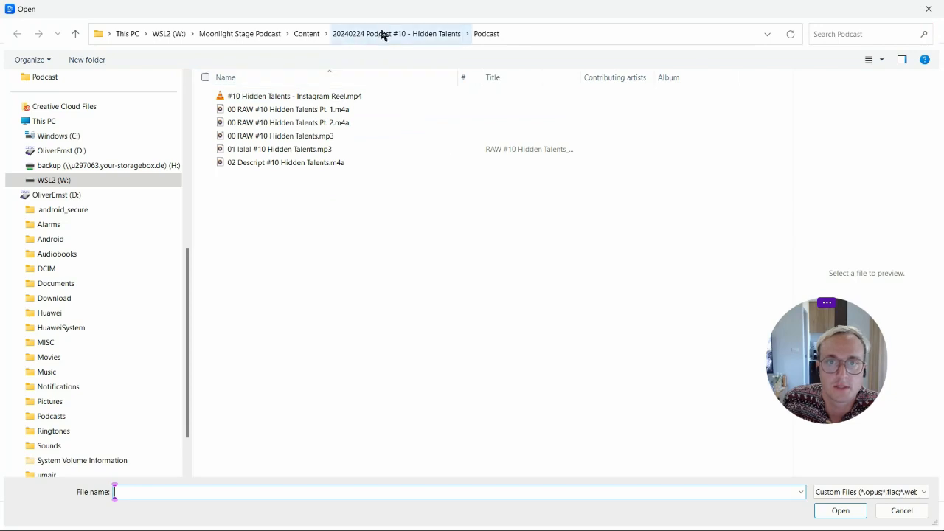
click(304, 37)
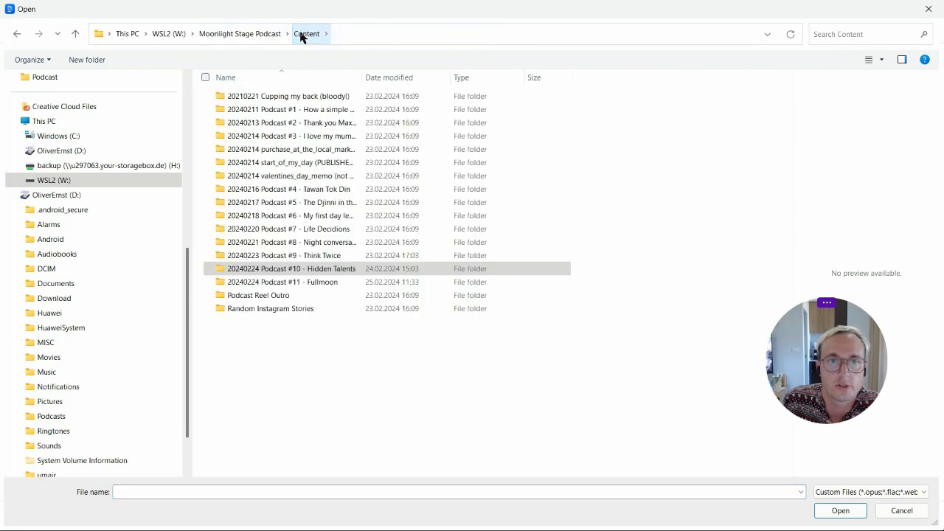
click(288, 283)
double_click(300, 288)
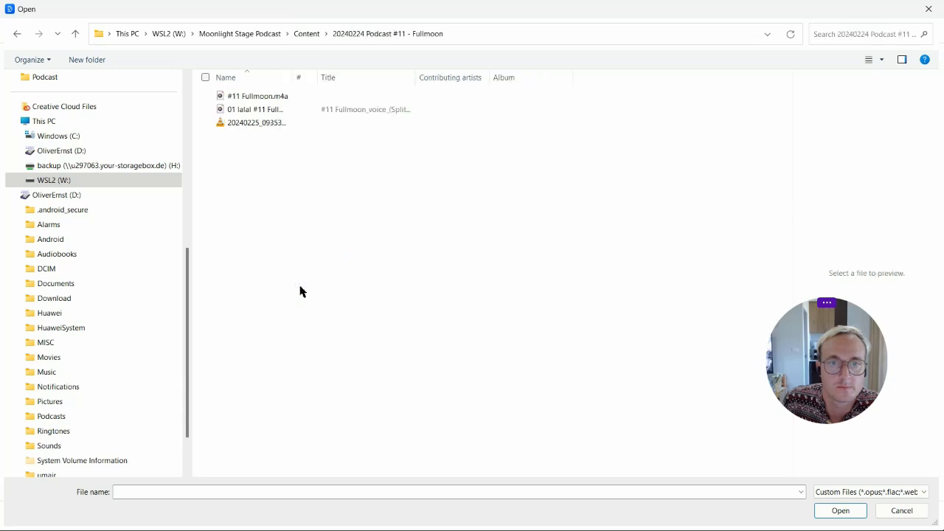
double_click(292, 76)
click(210, 111)
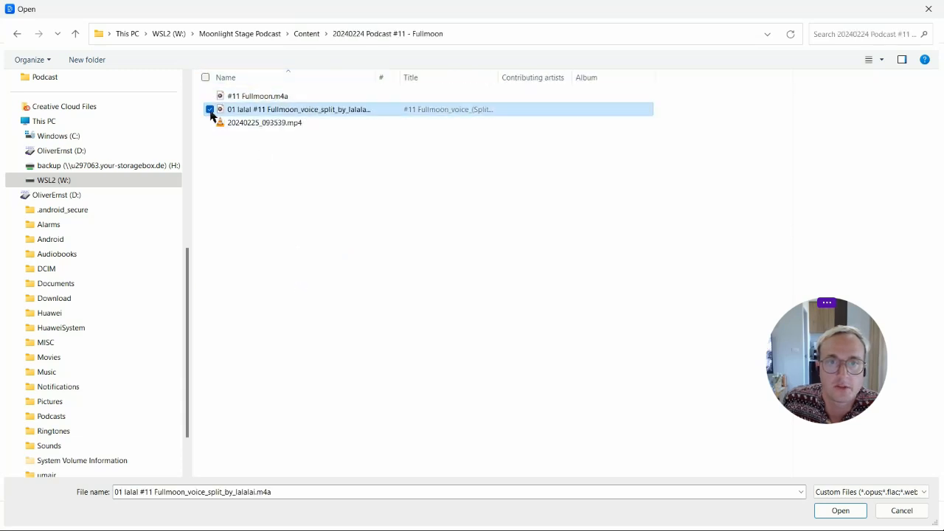
click(832, 515)
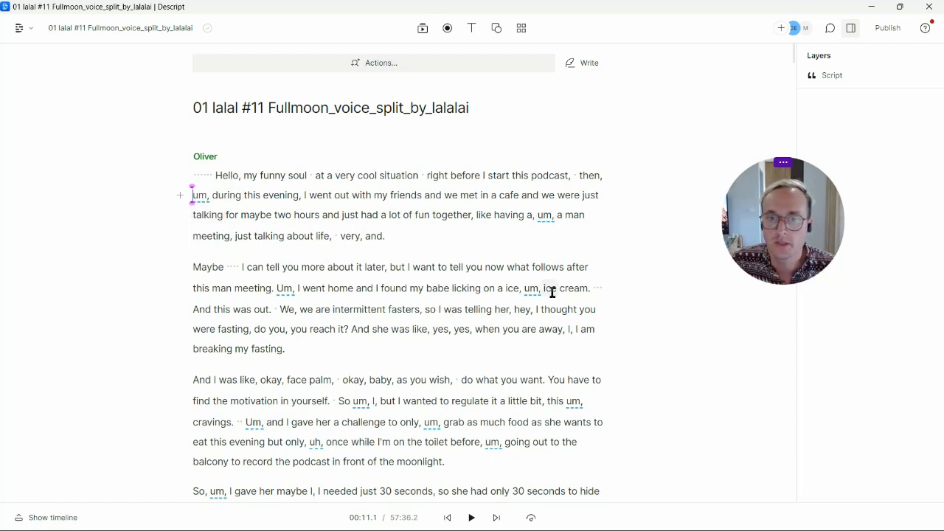
Play the opening of the recording from the word "Hello" to check the transcript and voice.
click(215, 175)
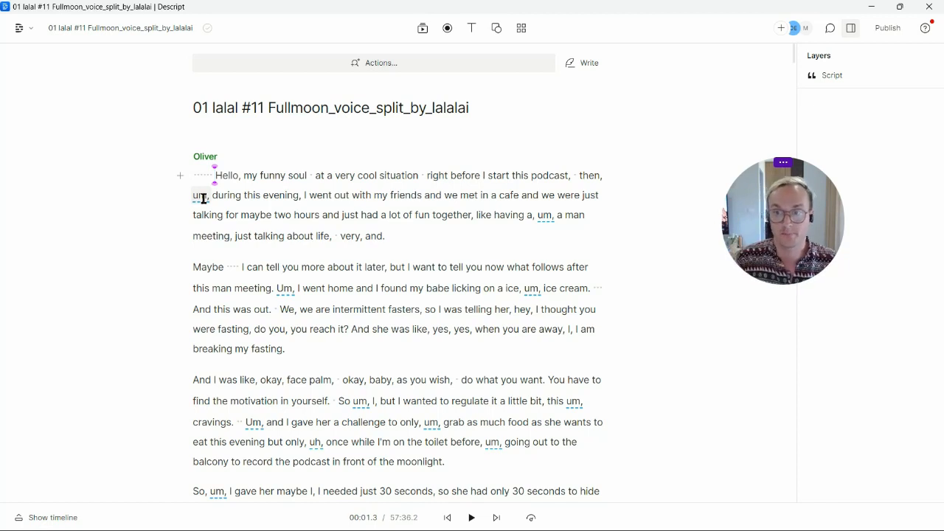
key(space)
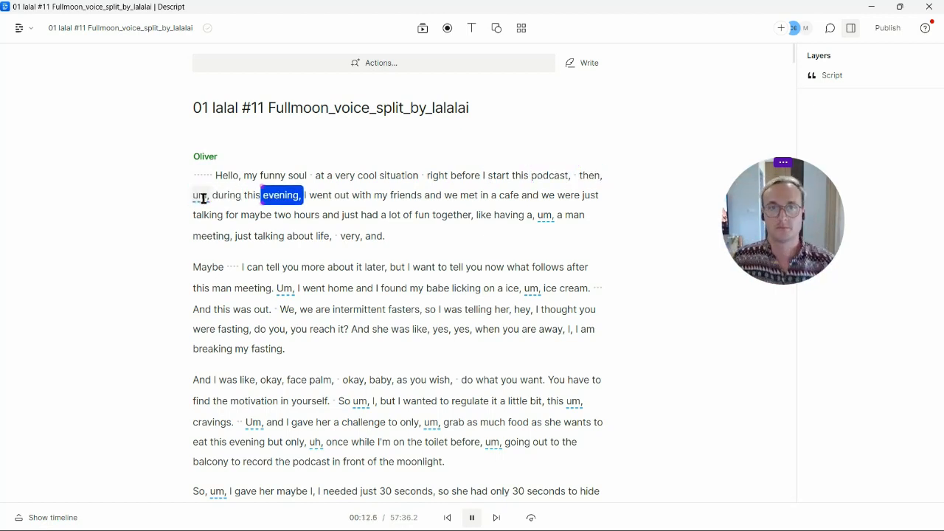
key(space)
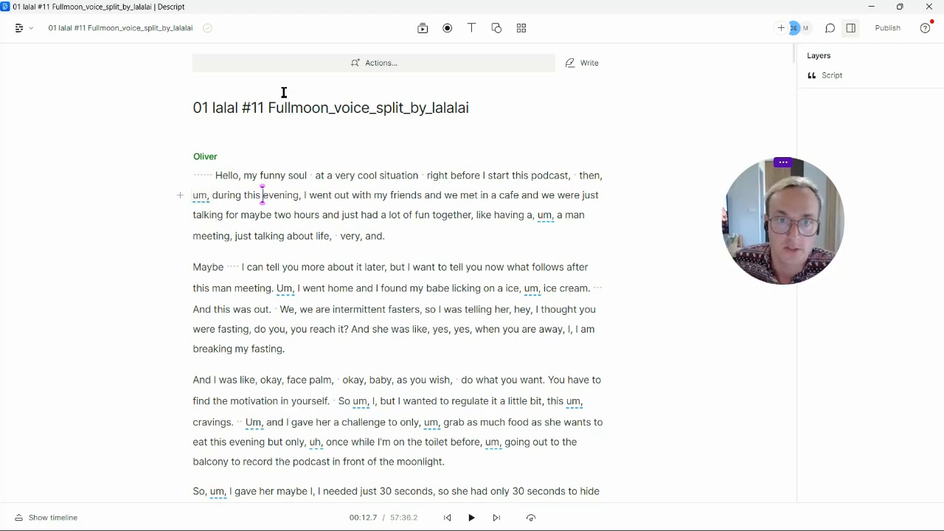
Find all filler words in the script and remove every one with the Ignore option.
click(385, 68)
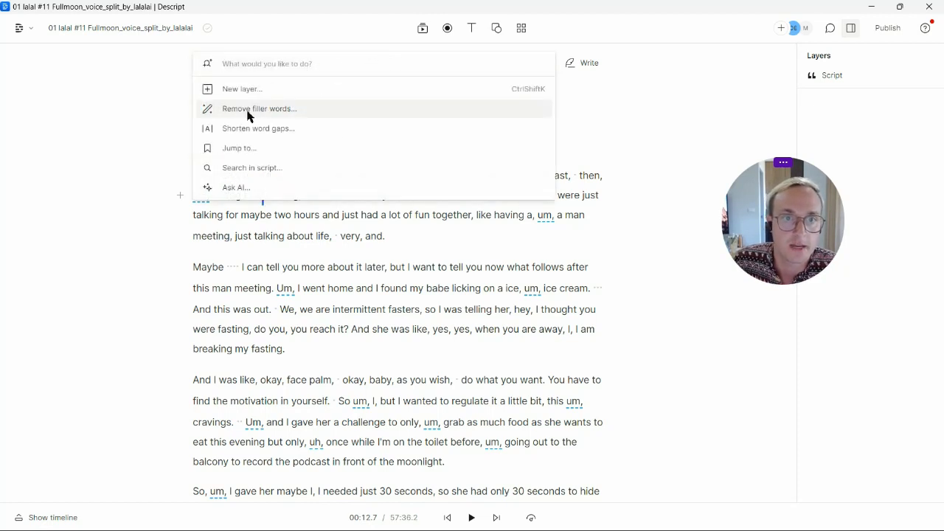
click(316, 109)
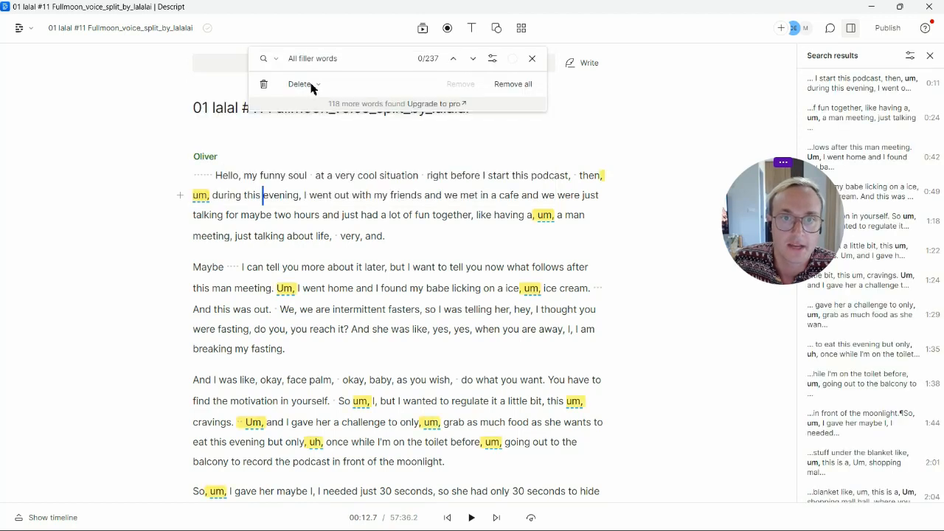
click(313, 86)
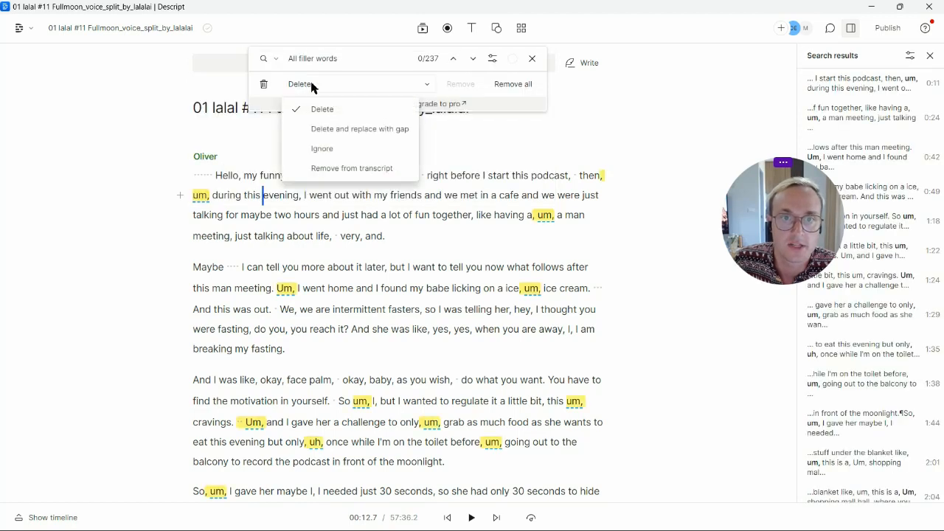
click(322, 150)
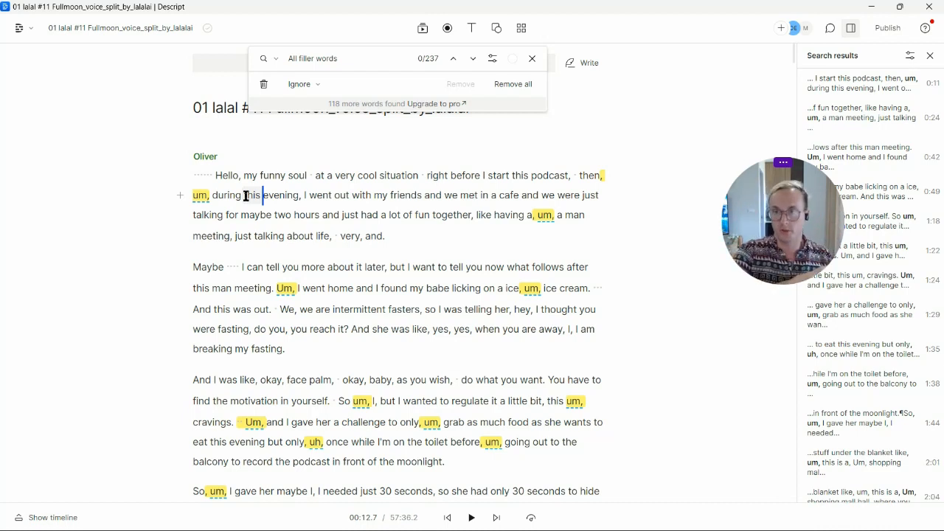
click(514, 85)
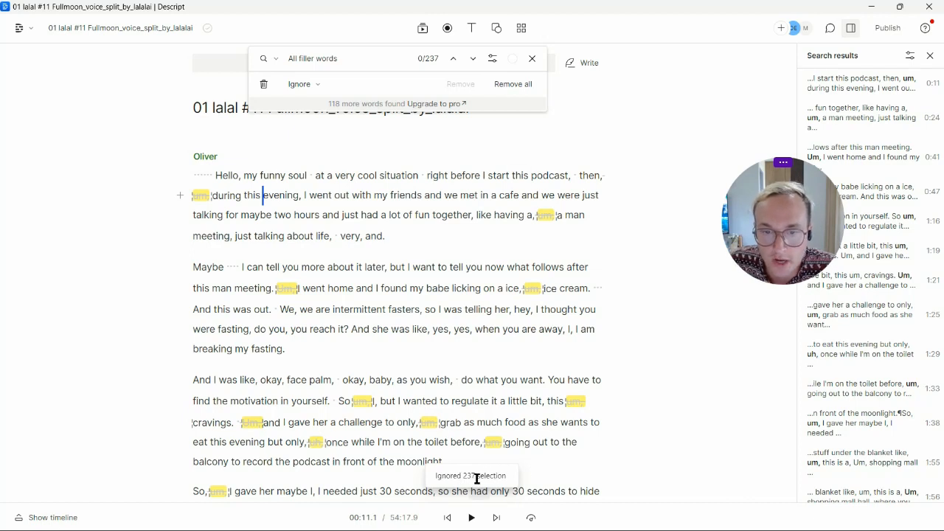
drag(477, 478, 475, 480)
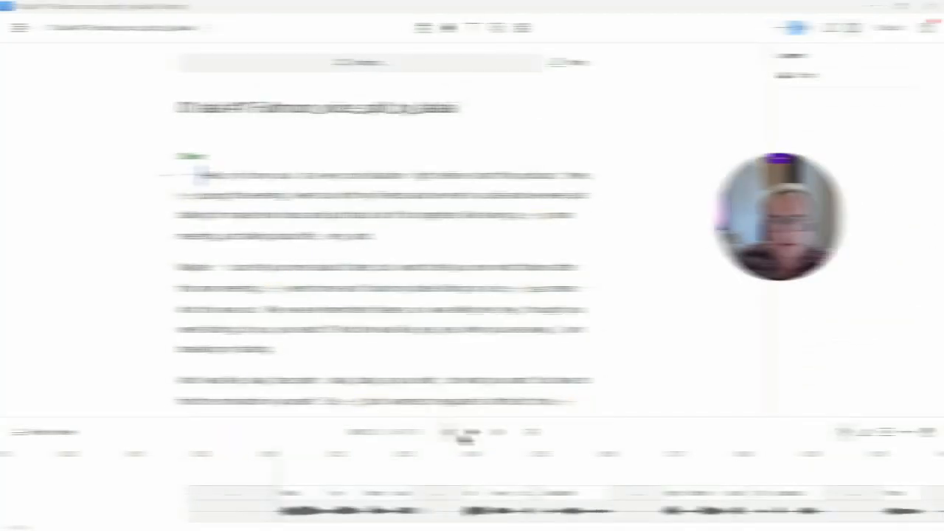
Play a short part of the opening with the timeline shown to check how the ignored filler words sound.
click(472, 434)
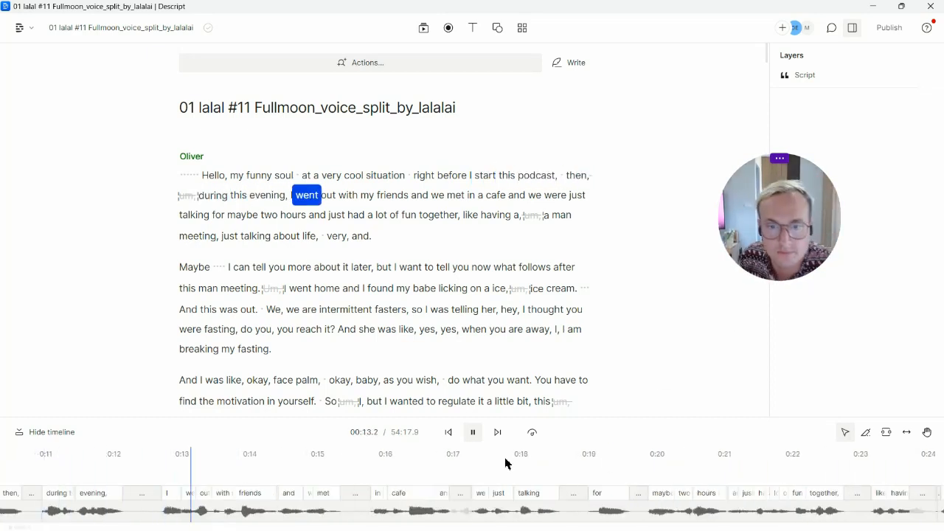
click(473, 433)
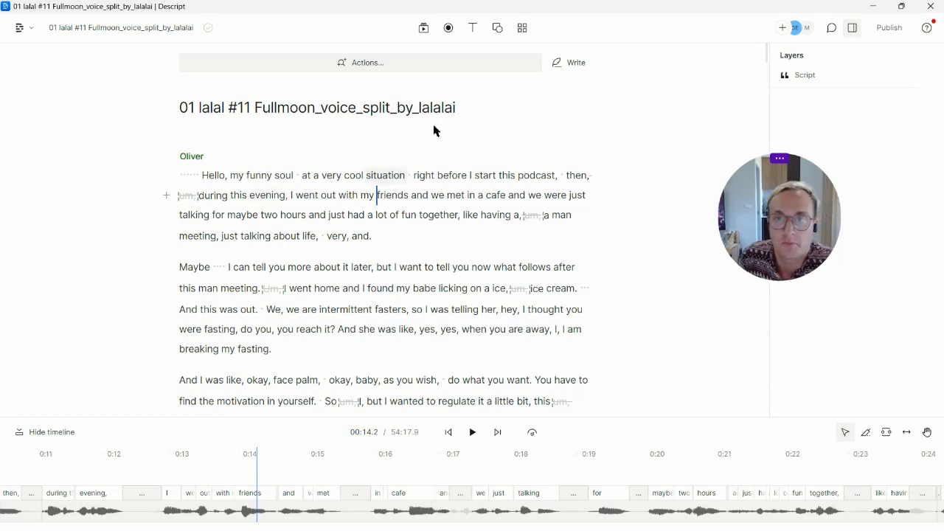
drag(783, 205, 868, 305)
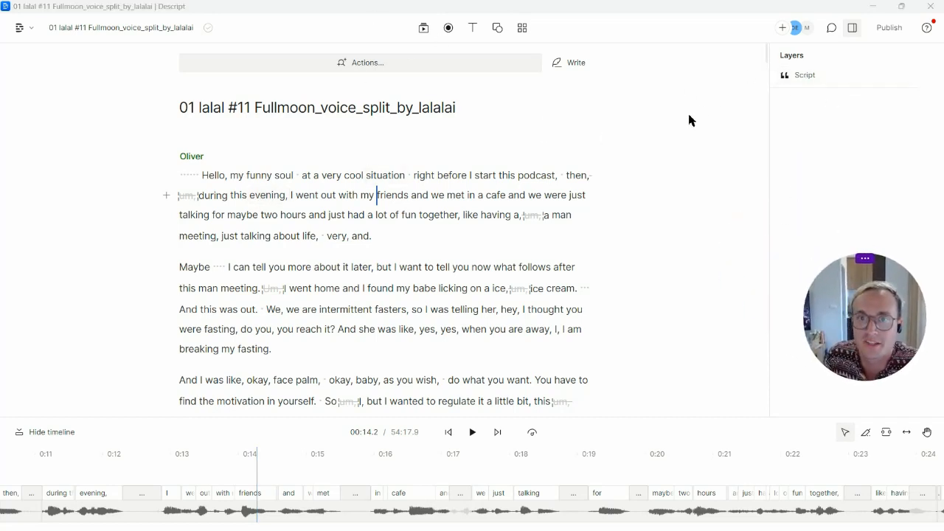
Set the publishing access of the web link to "Project access required".
click(891, 31)
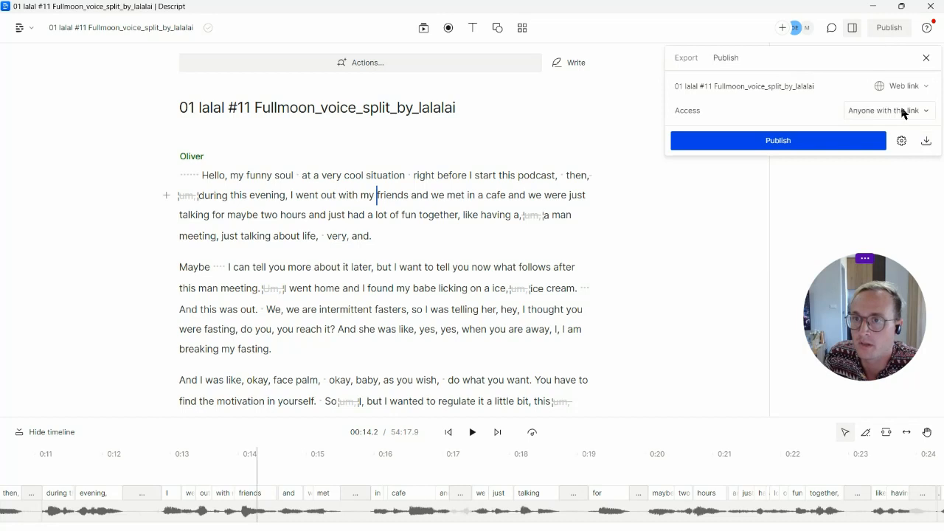
click(905, 112)
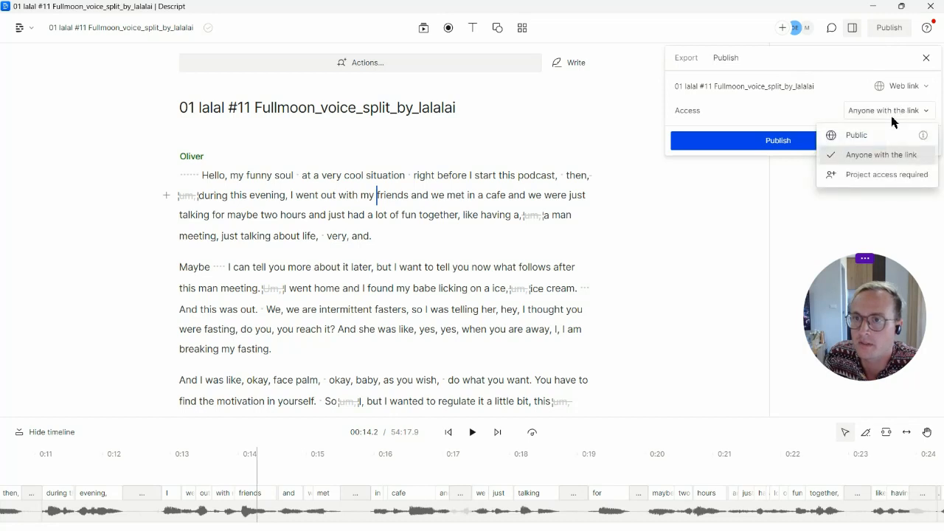
click(870, 177)
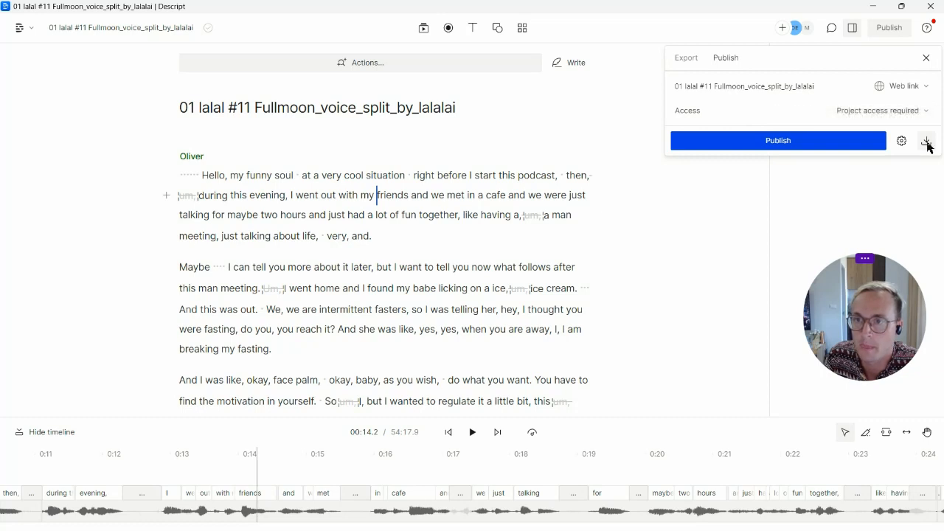
Start downloading the edited audio and choose the "20240224 Podcast #11 - Fullmoon" folder under Content as its destination.
click(926, 143)
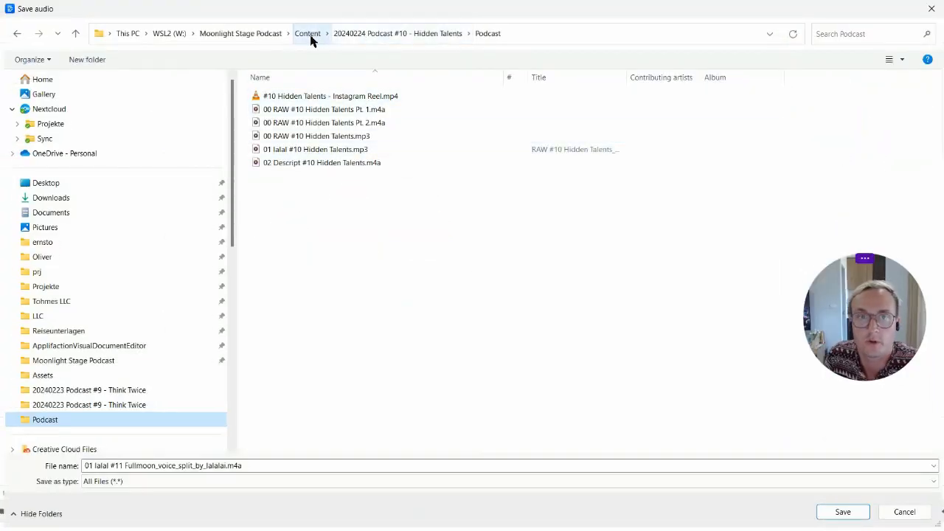
click(311, 35)
double_click(314, 283)
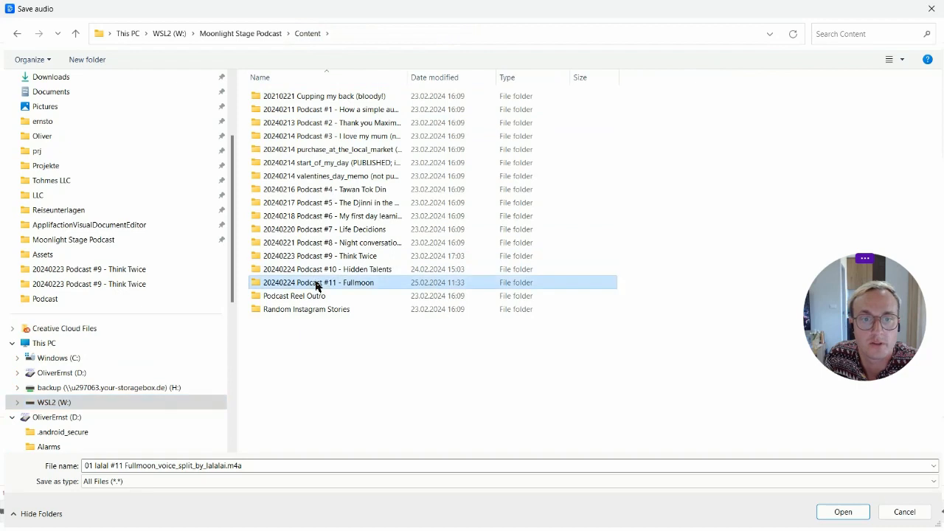
Replace the "01 lalal" prefix of the audio file name with "02 Descript".
click(94, 466)
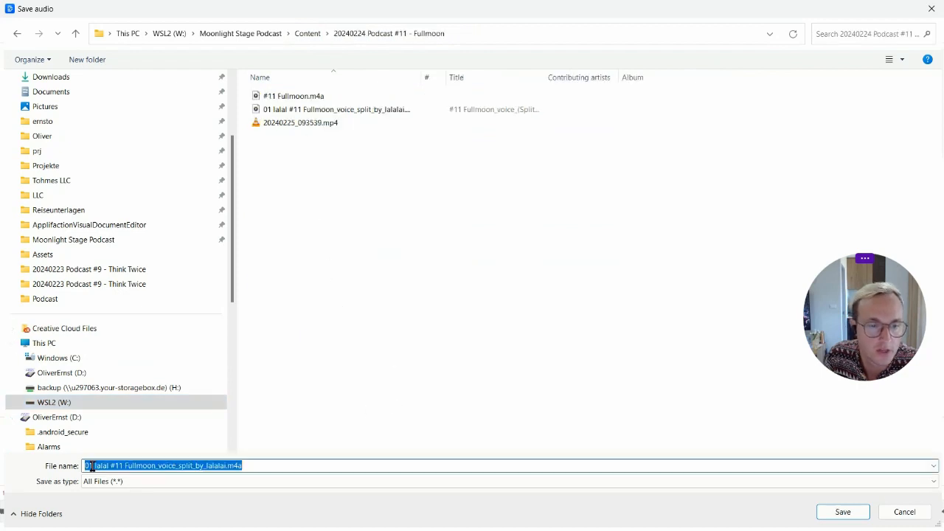
click(99, 466)
key(shift+Right)
text(2)
key(Right)
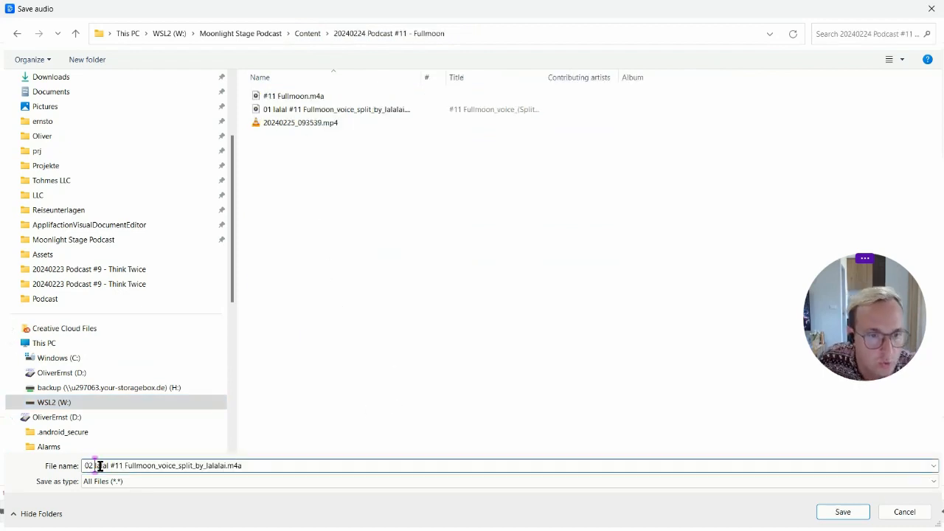
key(ctrl+shift+Right)
key(ctrl+shift+Right)
text(Descript)
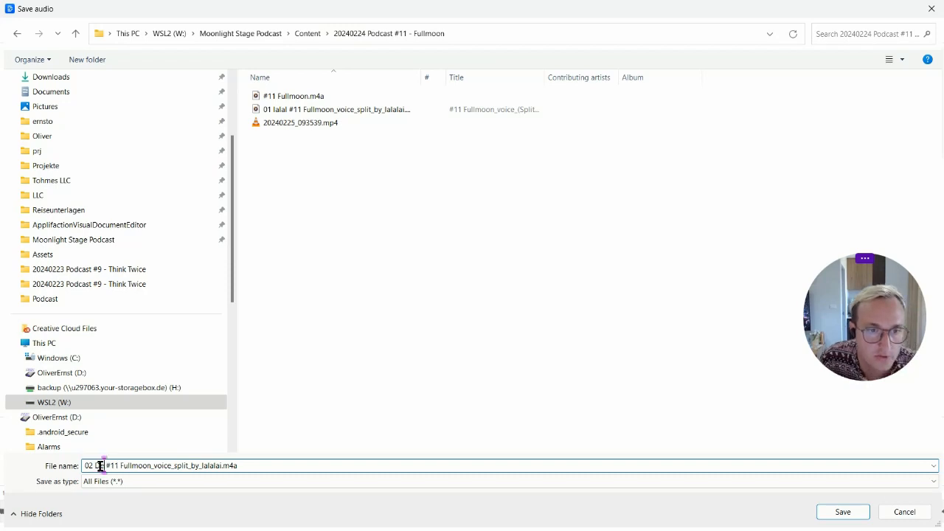
key(shift+Home)
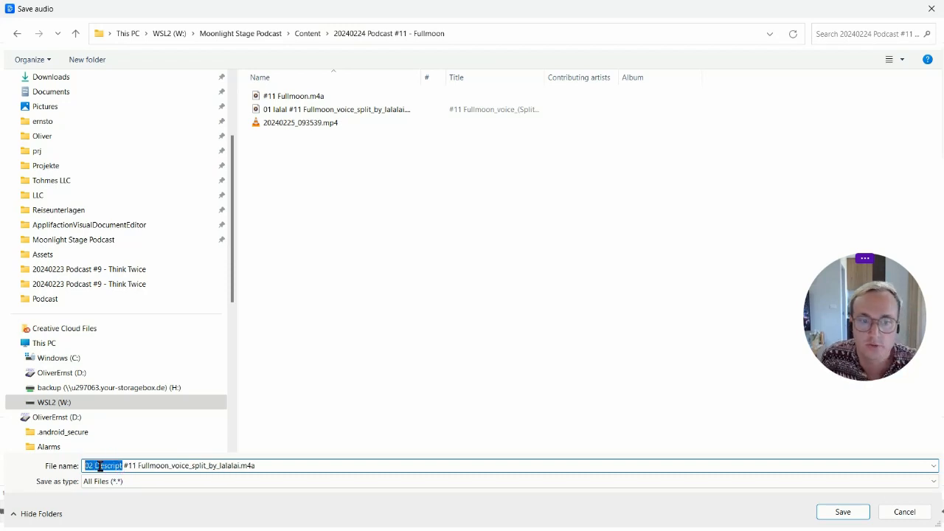
click(100, 466)
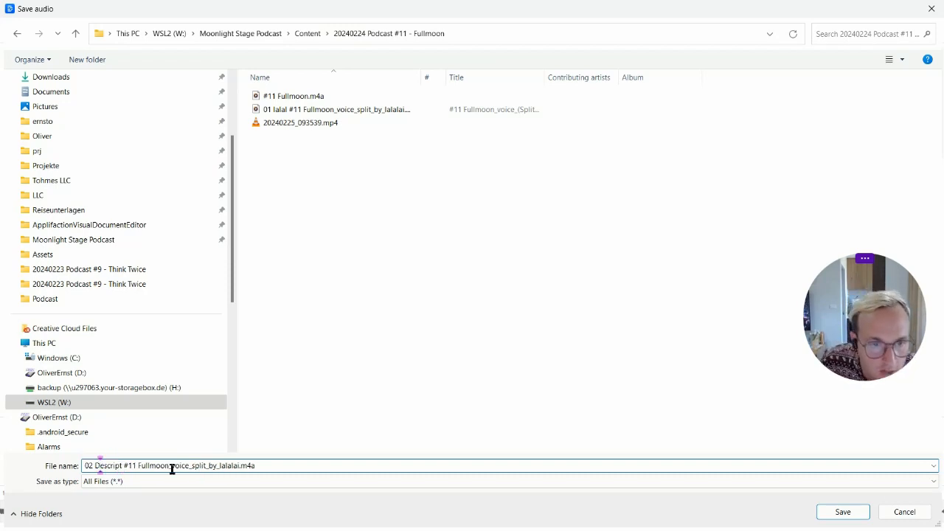
Remove "_voice_split_by_lalalai" from the file name and save the audio as "02 Descript #11 Fullmoon.m4a".
drag(170, 466, 243, 466)
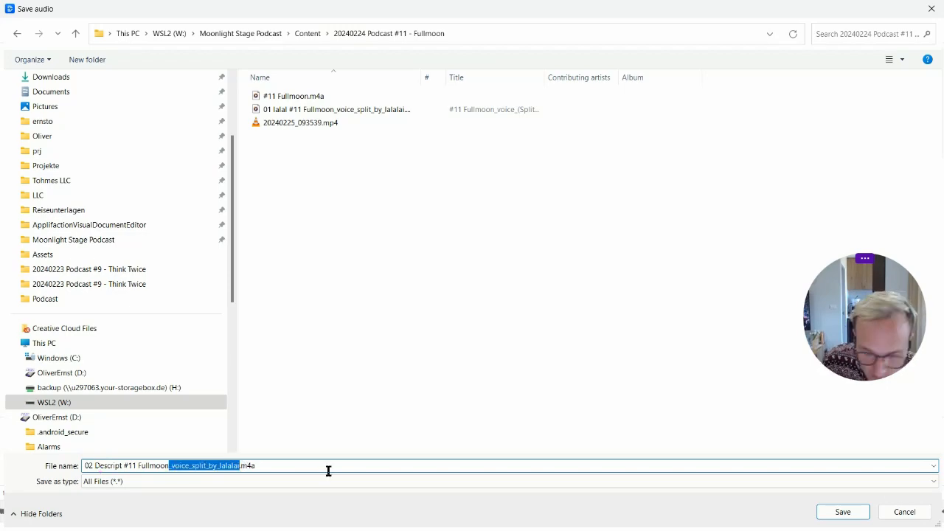
key(BackSpace)
click(824, 514)
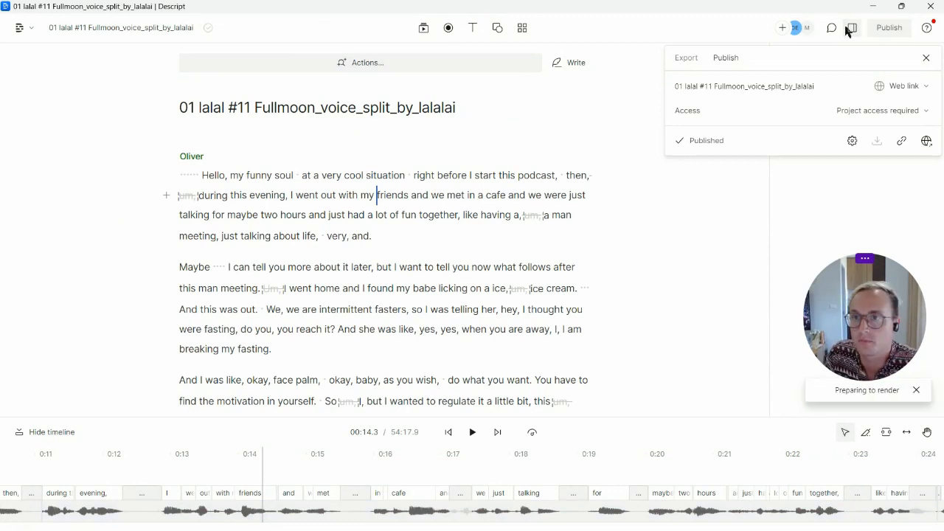
Switch to the browser and open the bookmarked Spotify for Podcasters dashboard in a new tab.
click(875, 6)
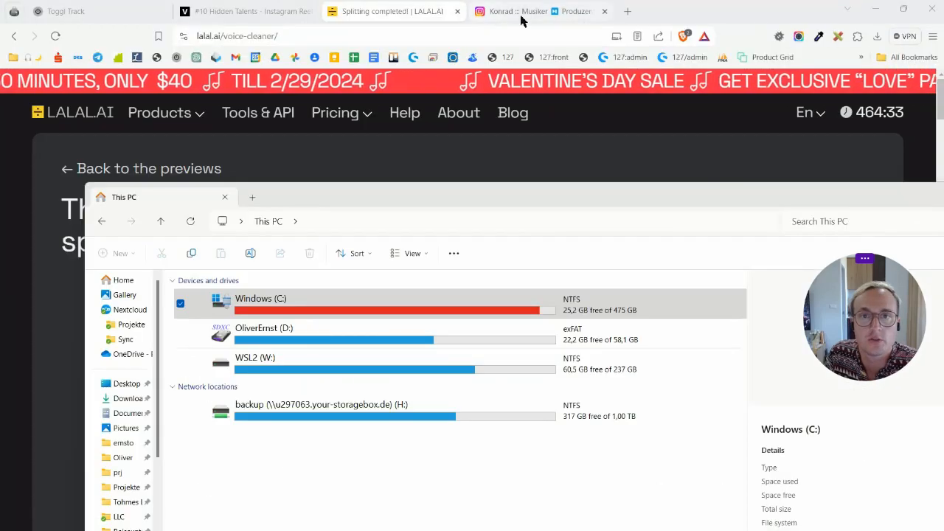
click(641, 15)
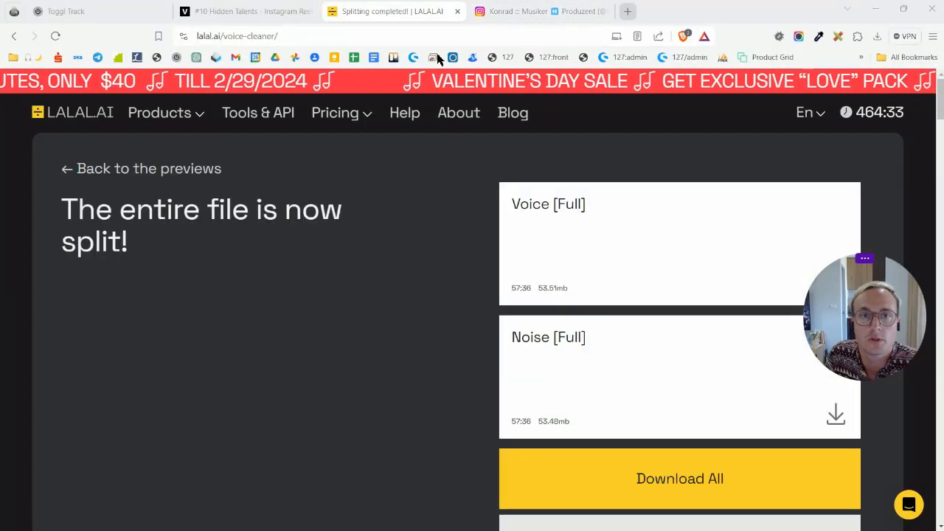
key(ctrl+t)
click(39, 58)
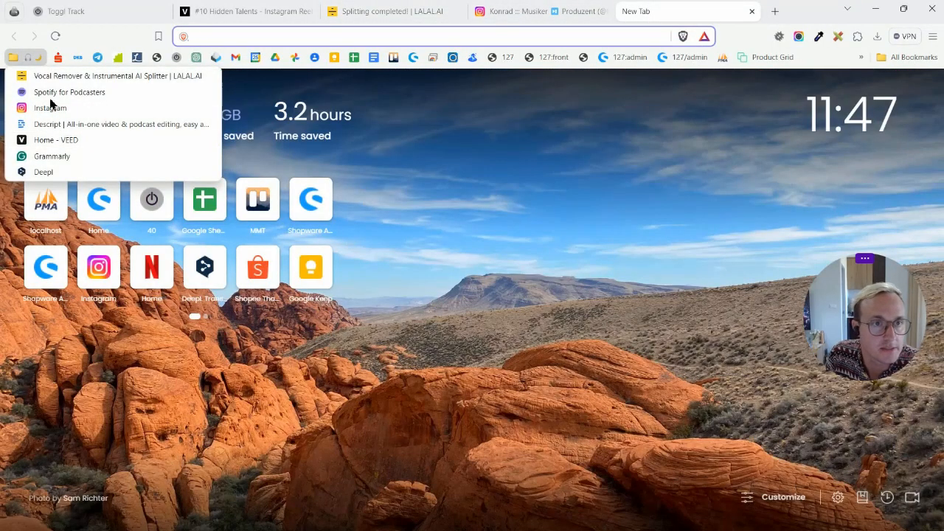
click(49, 92)
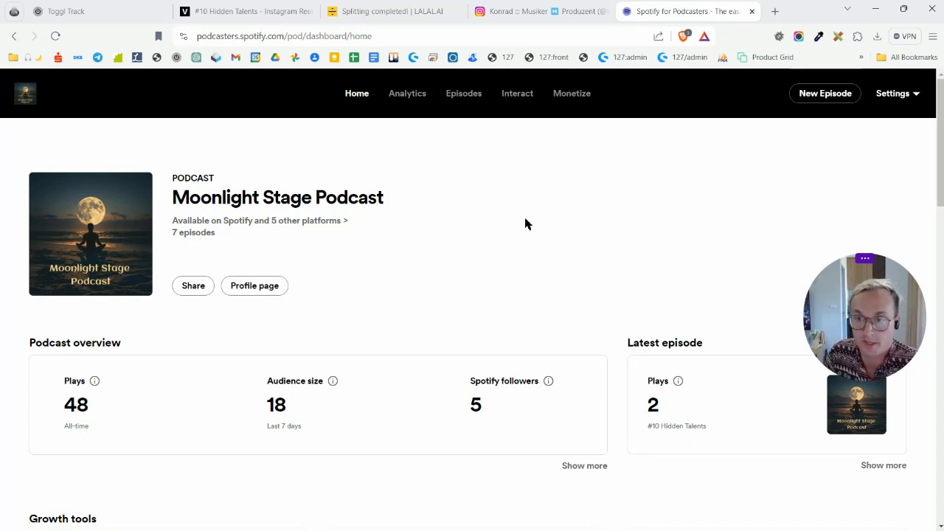
Go to the podcast's episodes, start a new episode and look through the upload options and supported file types.
click(463, 94)
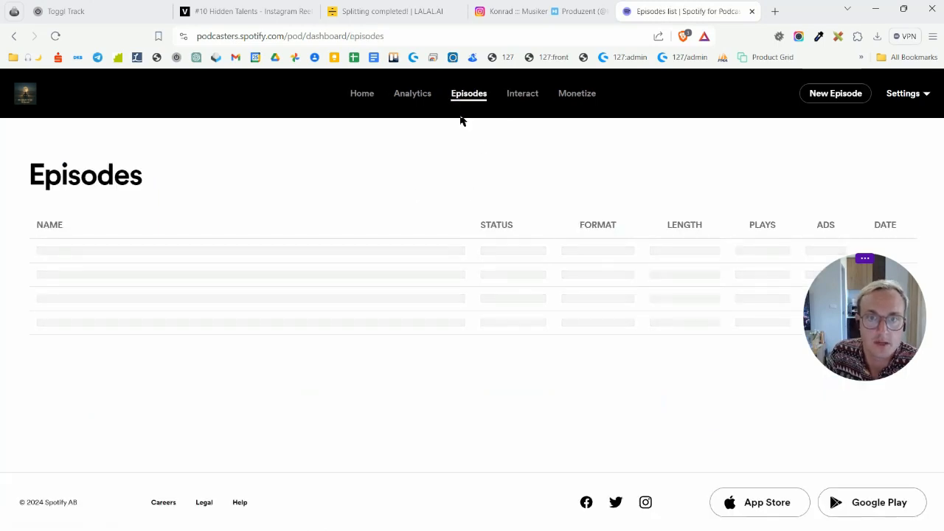
click(823, 96)
scroll(421, 297, down, 3)
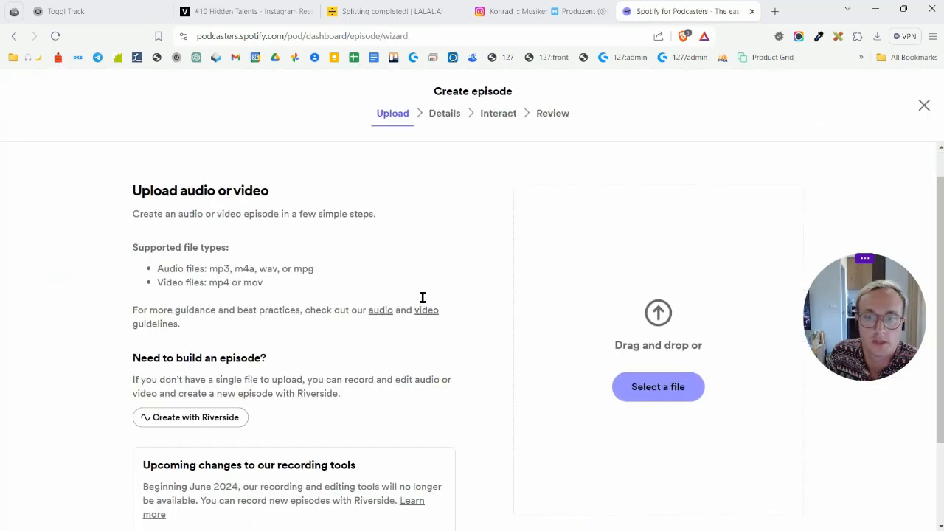
scroll(466, 328, down, 1)
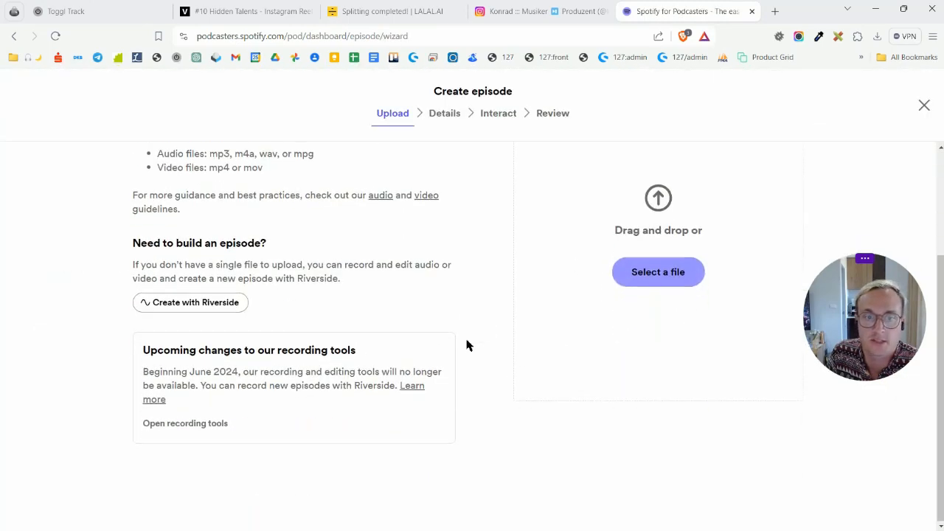
scroll(400, 312, up, 3)
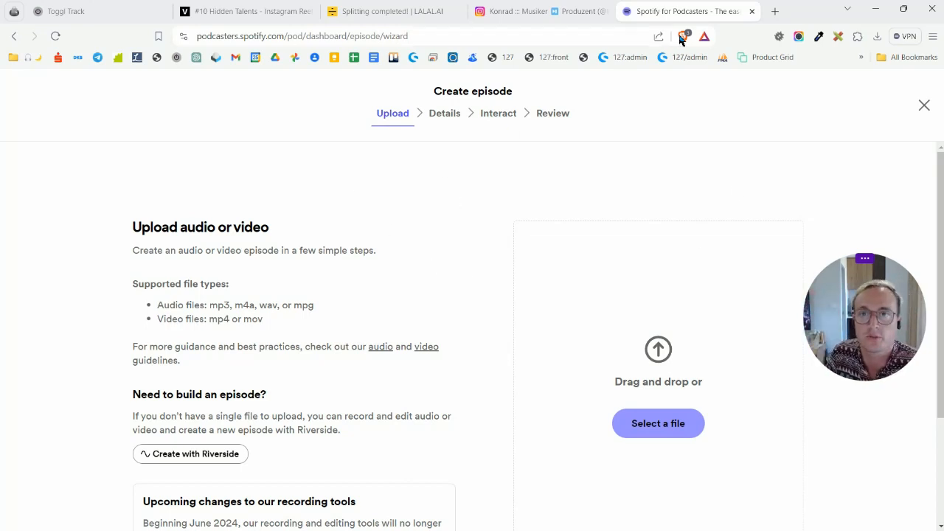
Switch to VEED and start duplicating the recent video "#10 Hidden Talents - Instagram Reel".
click(37, 59)
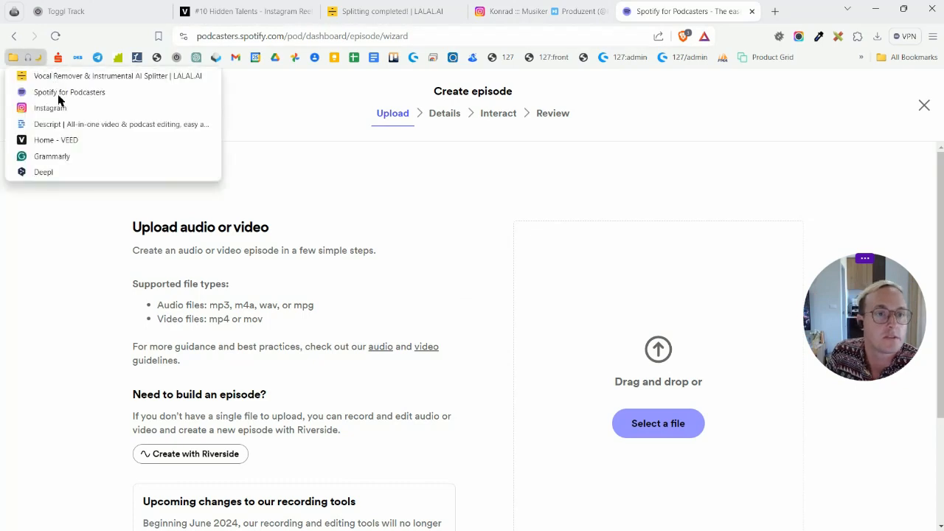
click(55, 140)
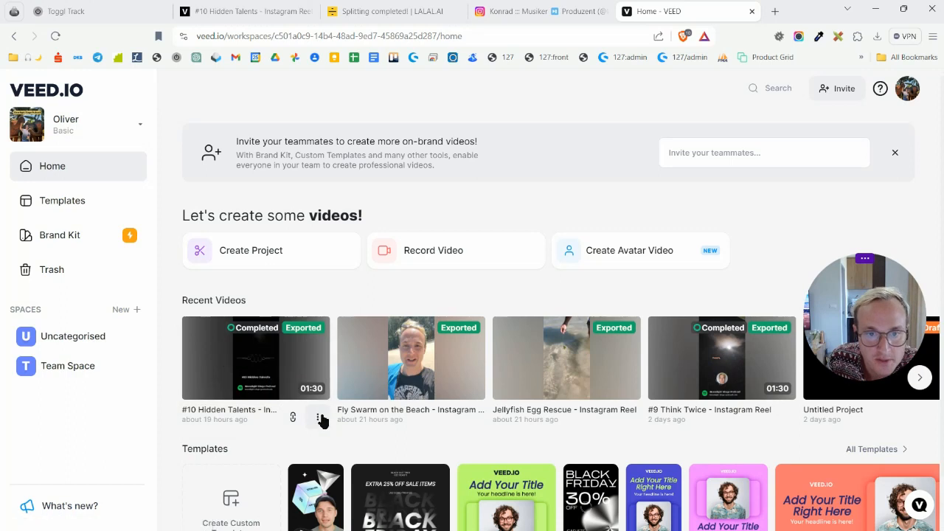
click(320, 418)
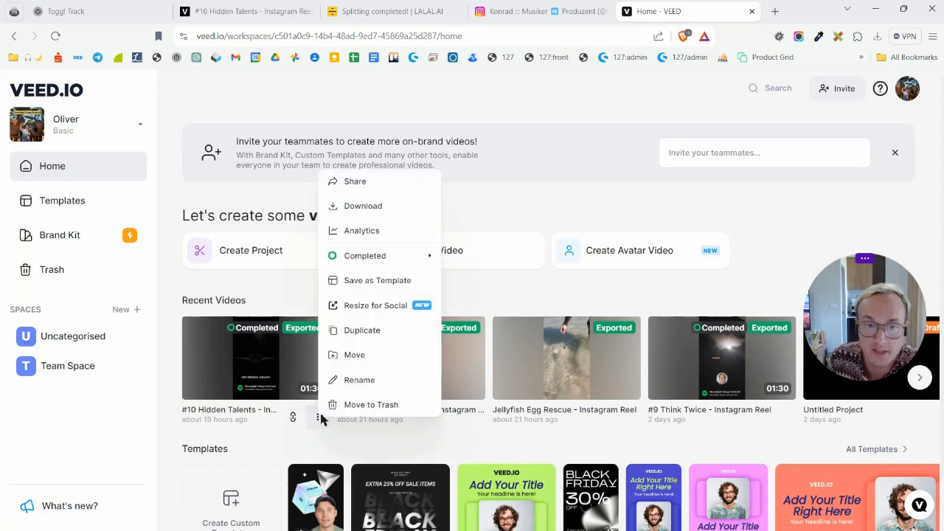
click(362, 331)
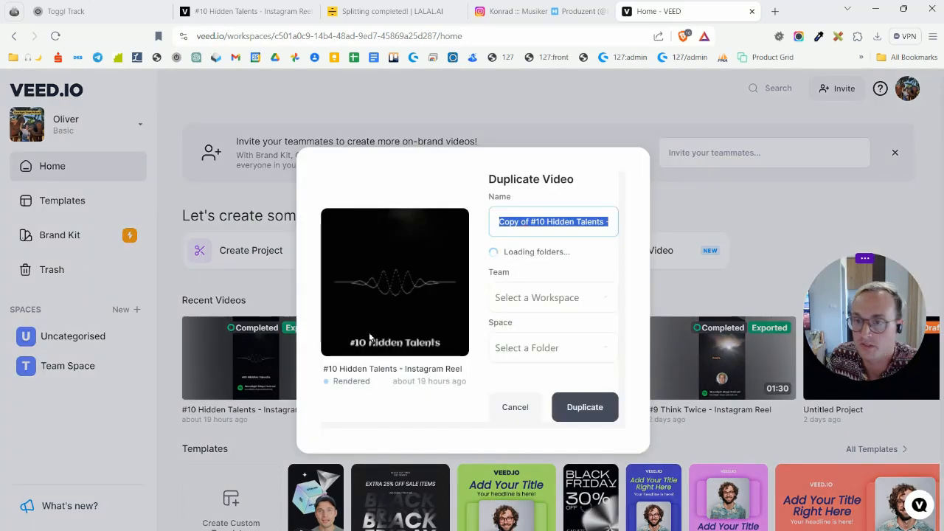
Remove "Copy of" from the duplicate's name and duplicate the video into Team Space as "#10 Hidden Talents - Instagram Reel".
click(501, 223)
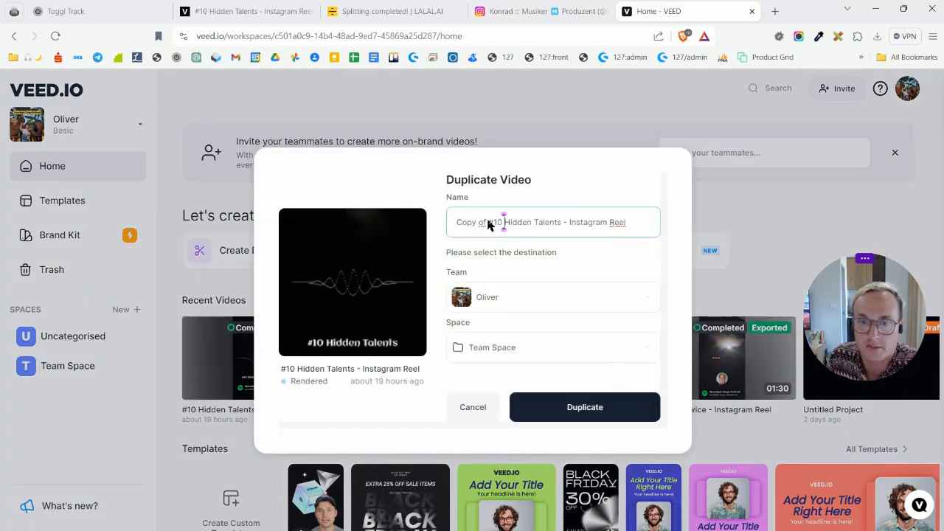
key(shift+Home)
key(BackSpace)
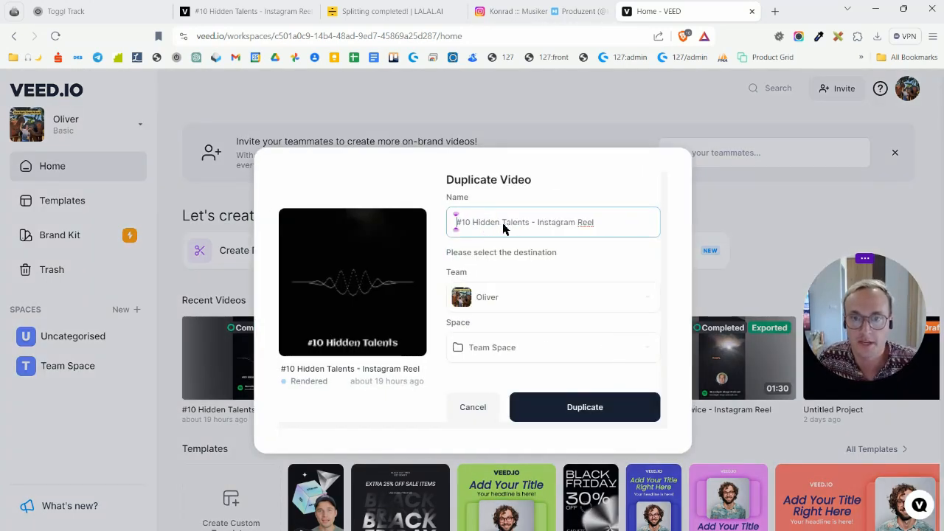
click(597, 227)
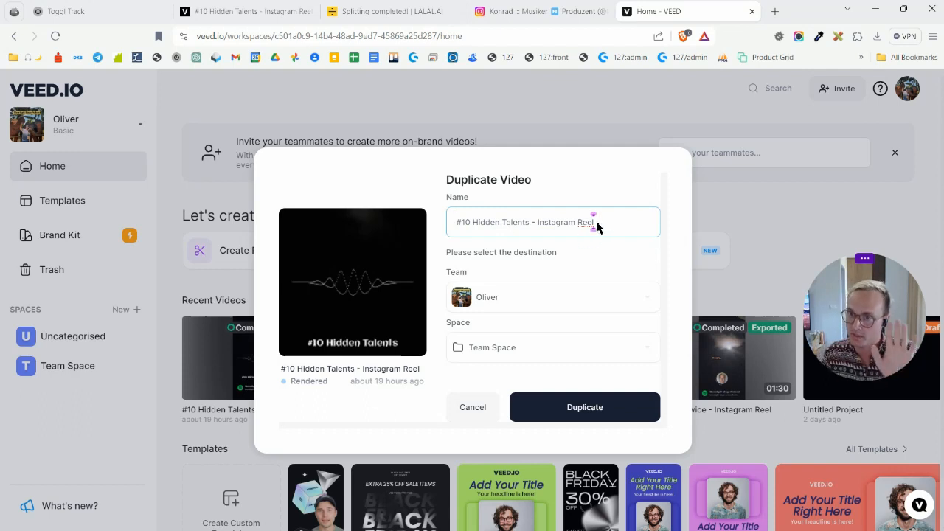
click(574, 418)
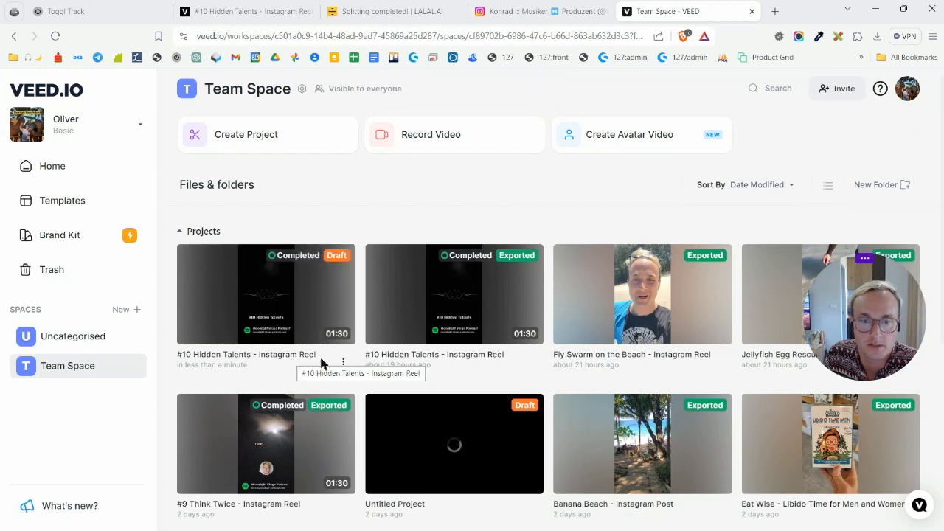
Rename the new draft duplicate in Team Space to "#11 Fullmoon - Instagram Reel".
click(342, 362)
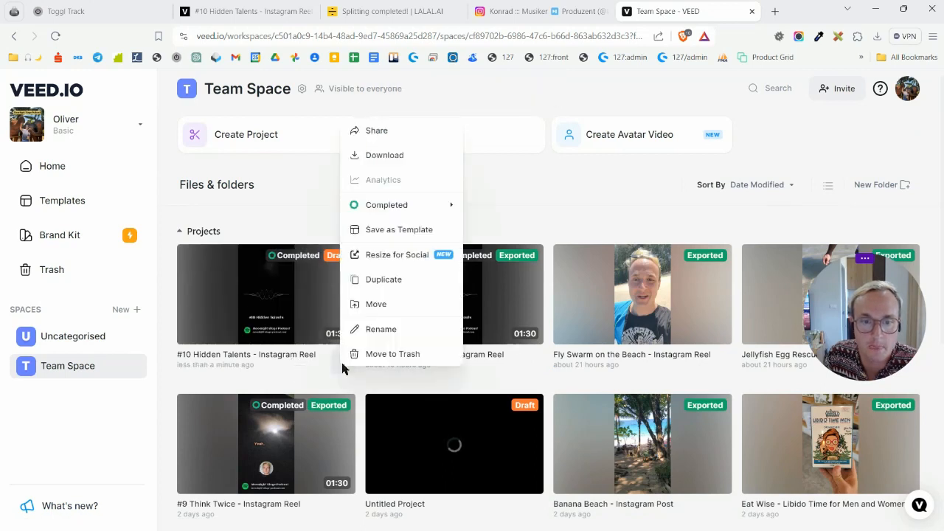
click(371, 334)
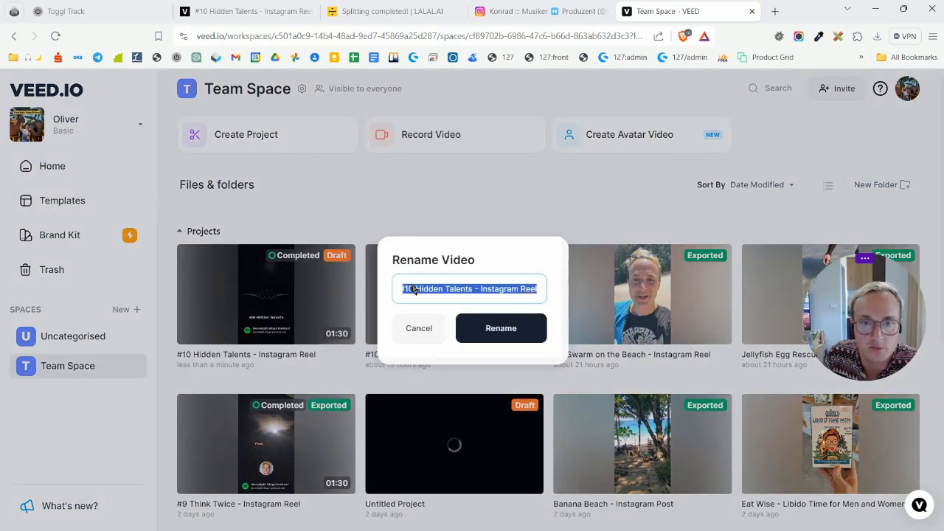
click(411, 291)
key(Delete)
text(1)
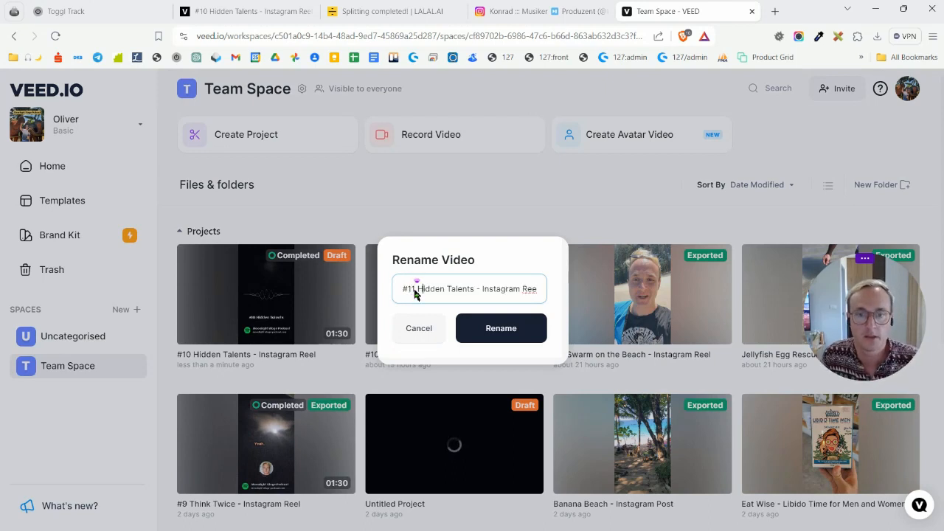
key(Right)
key(ctrl+shift+Right)
key(ctrl+shift+Right)
key(shift+Left)
text(Fullmoon)
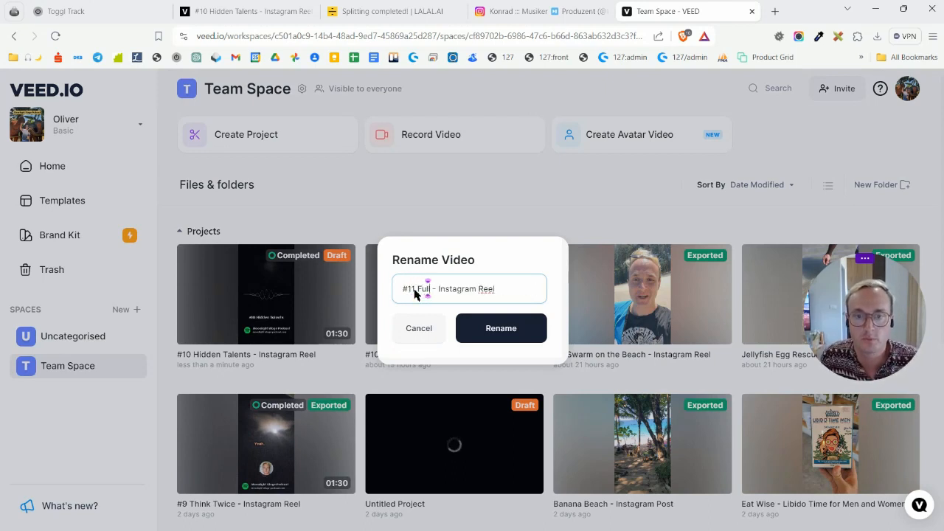
click(500, 328)
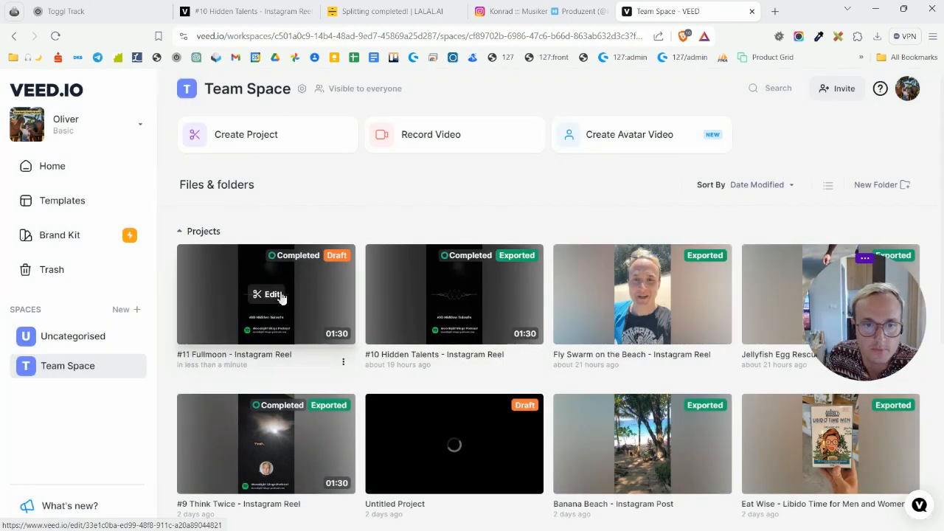
Open the "#11 Fullmoon - Instagram Reel" project for editing and enlarge the timeline area to show more tracks.
click(270, 298)
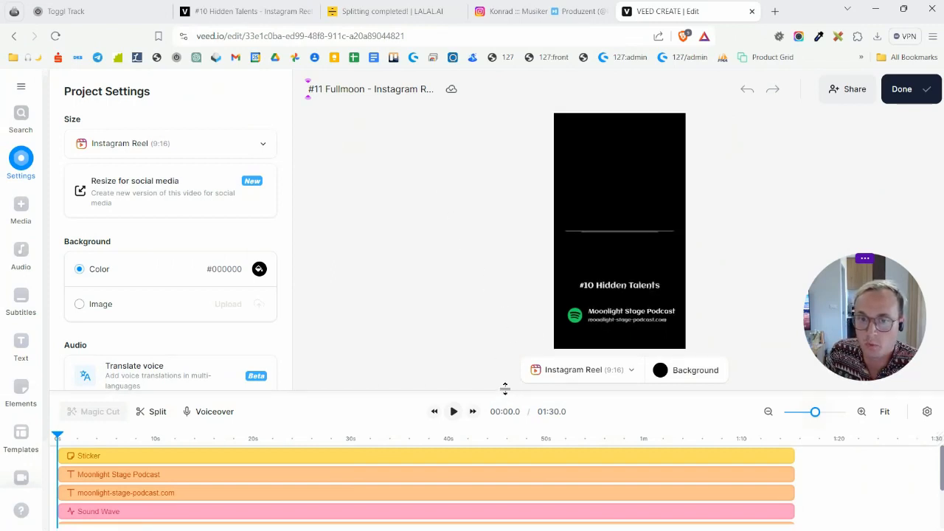
drag(506, 392, 502, 344)
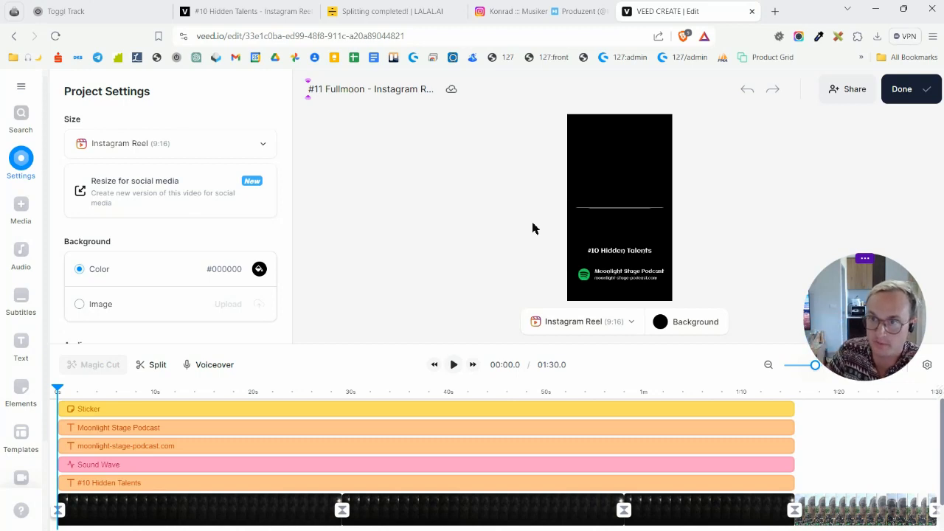
Preview the reel's opening seconds and examine its background video, sound wave and subtitles.
click(454, 365)
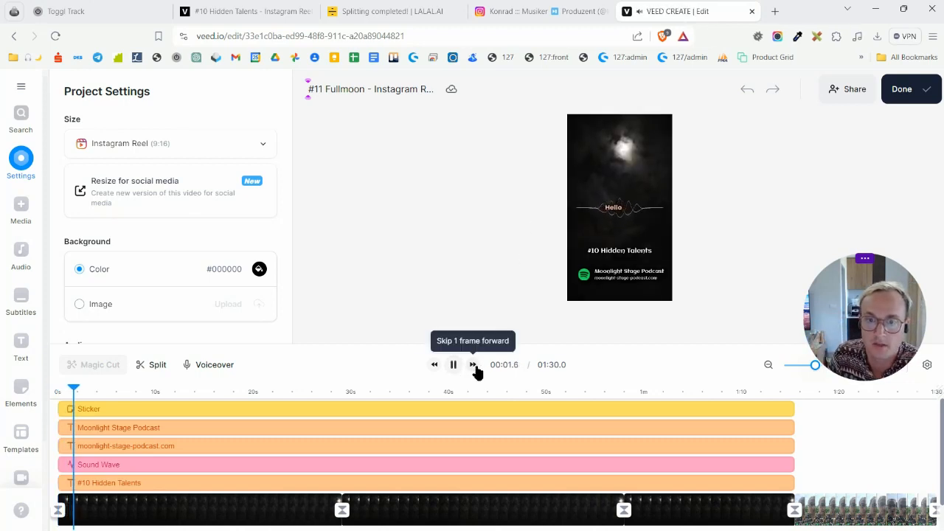
click(454, 364)
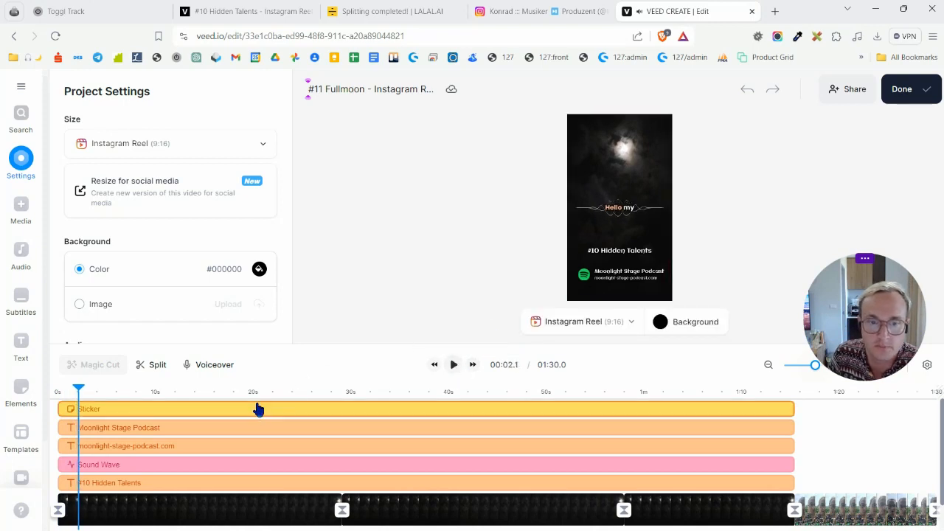
click(631, 153)
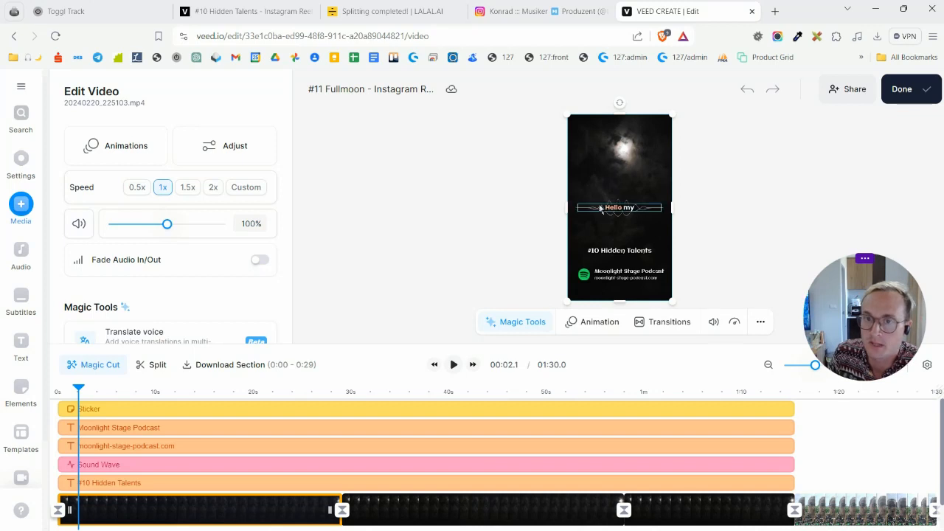
click(621, 215)
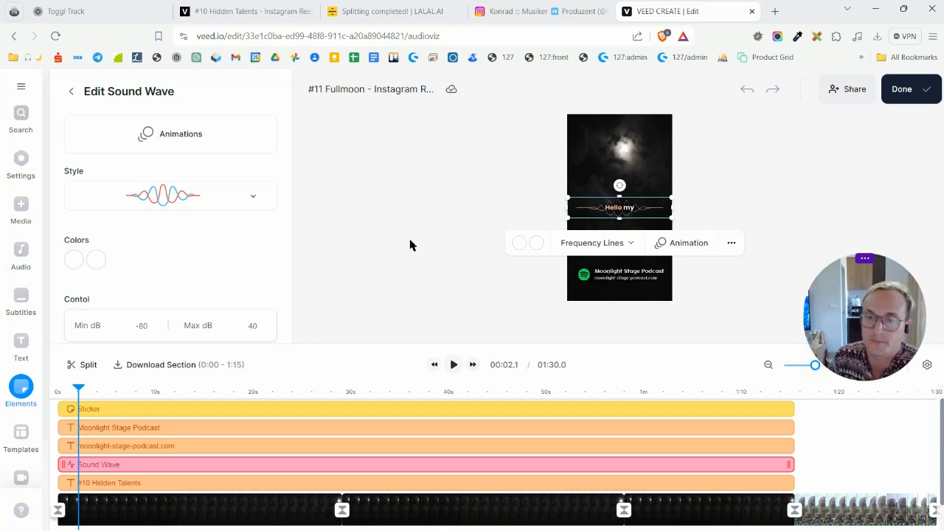
click(465, 208)
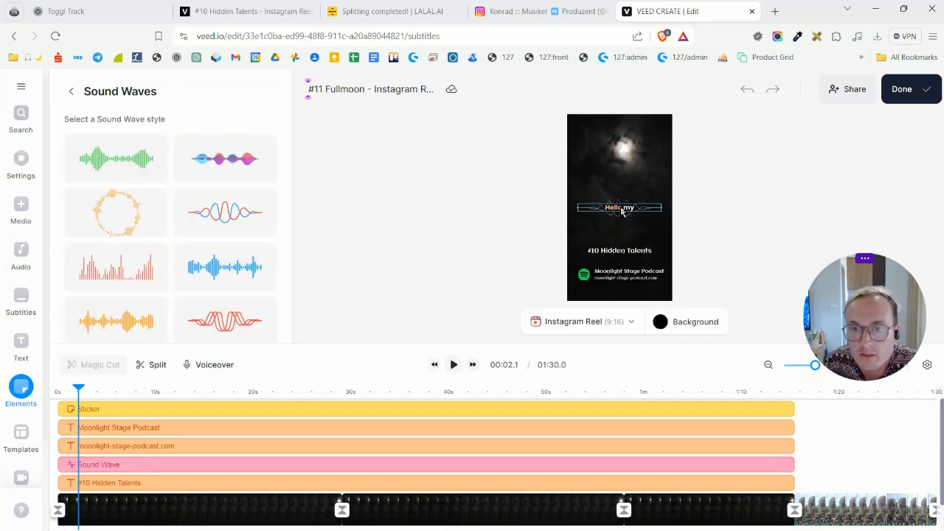
click(621, 210)
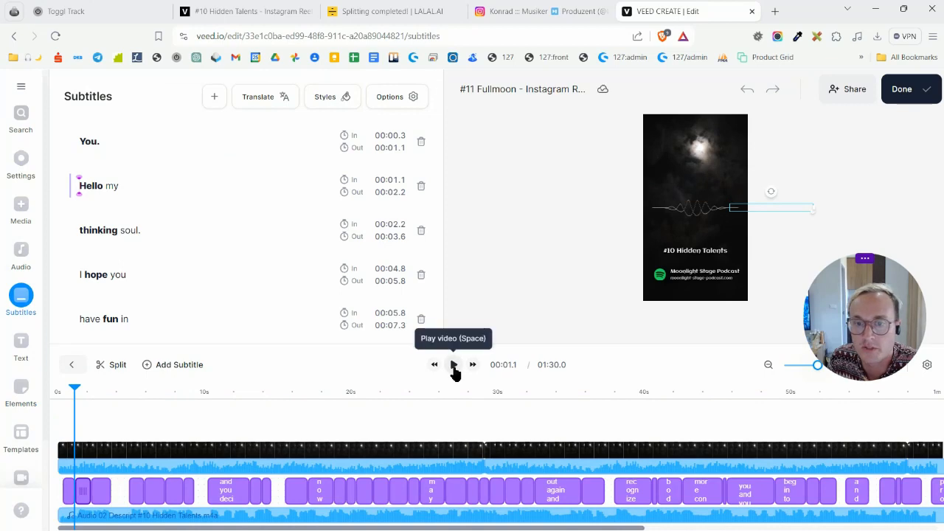
click(454, 365)
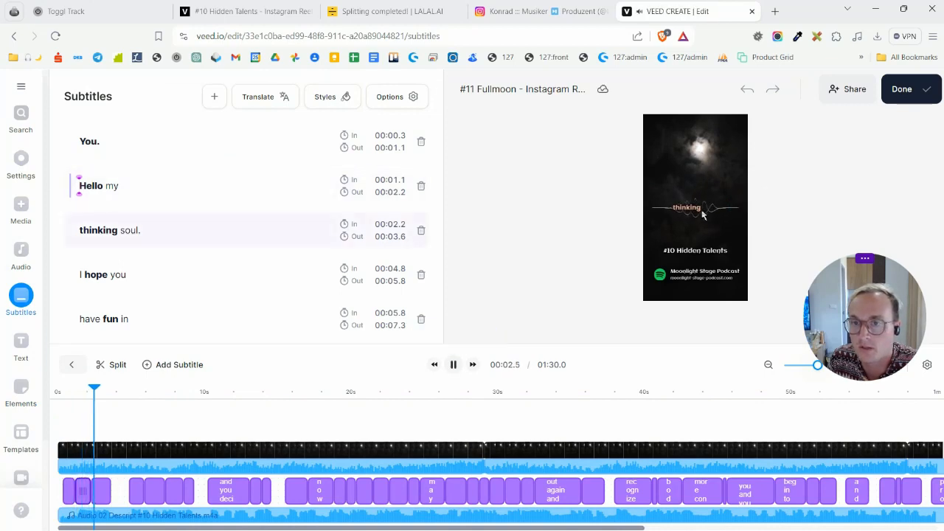
click(454, 364)
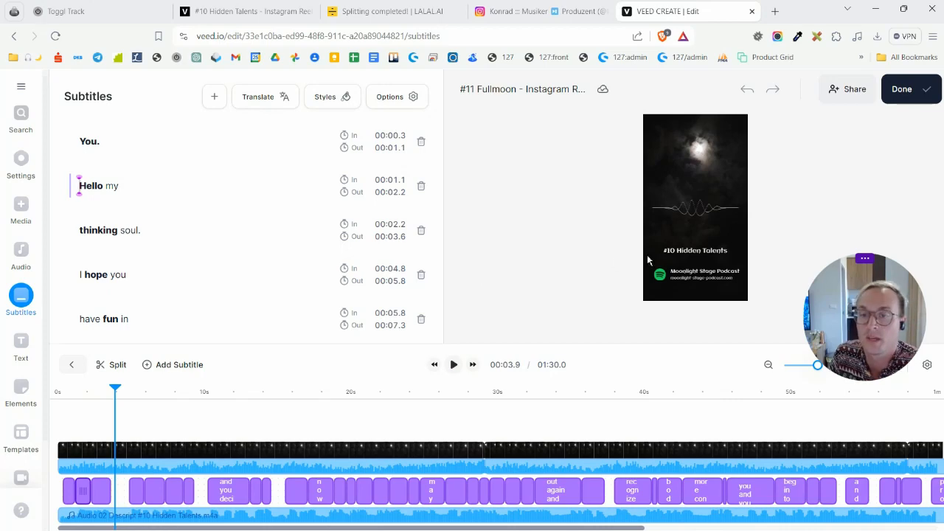
Change the episode title text on the reel from "#10 Hidden Talents" to "#11 Fullmoon" and check the website text below it.
click(680, 253)
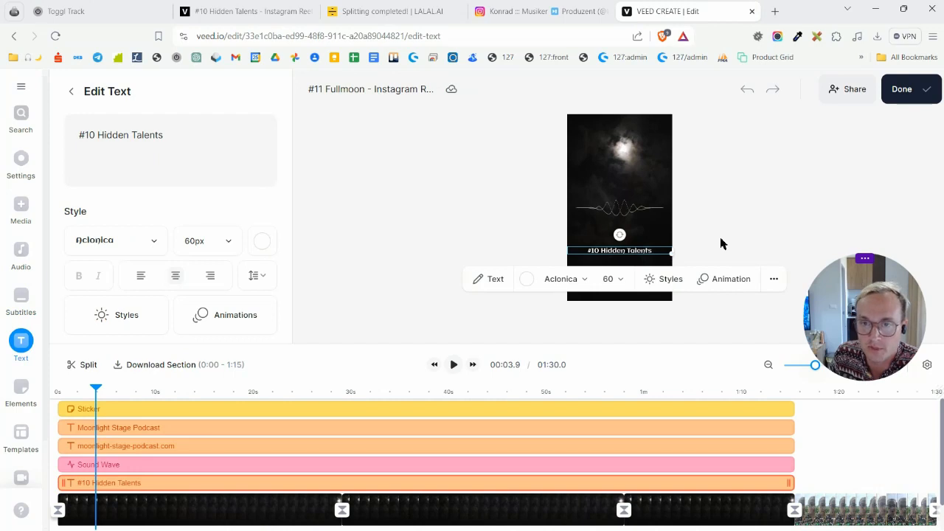
click(720, 243)
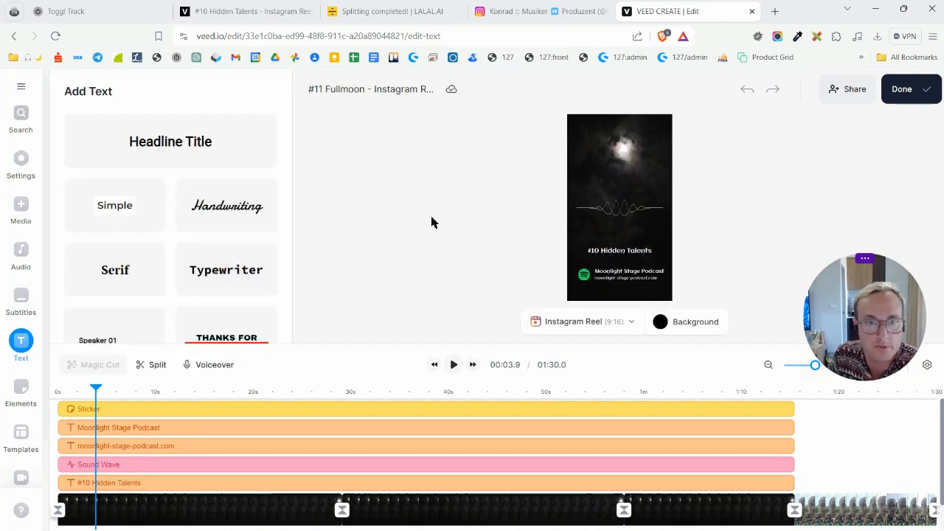
click(620, 258)
click(205, 145)
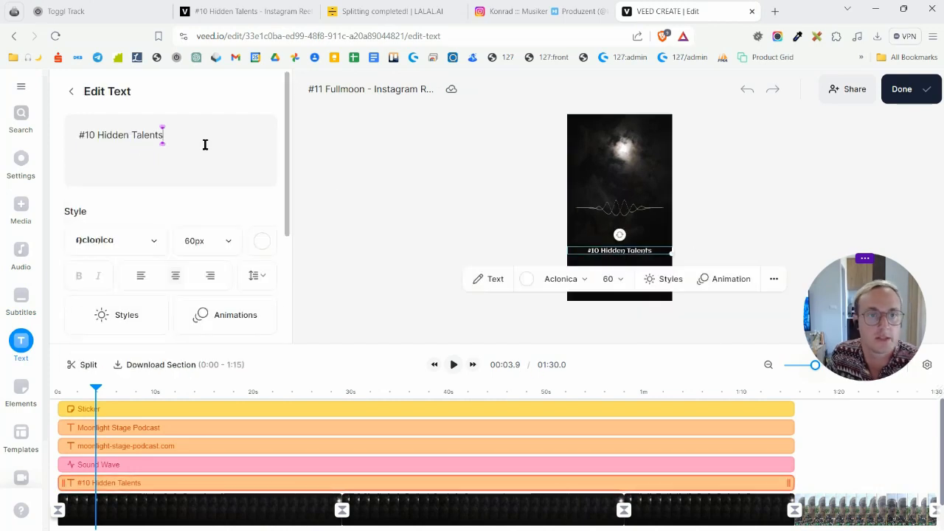
key(Home)
key(Right)
key(Right)
key(shift+End)
text(1)
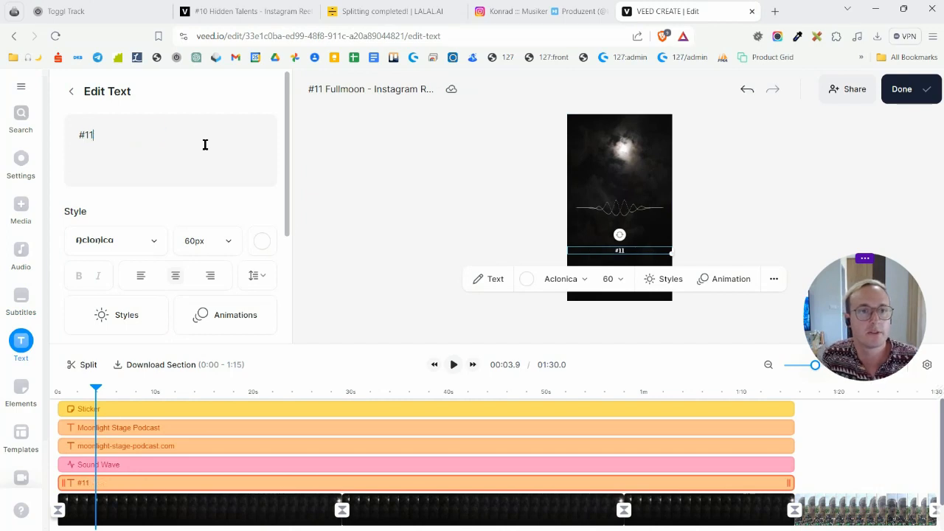
text( Follmoon)
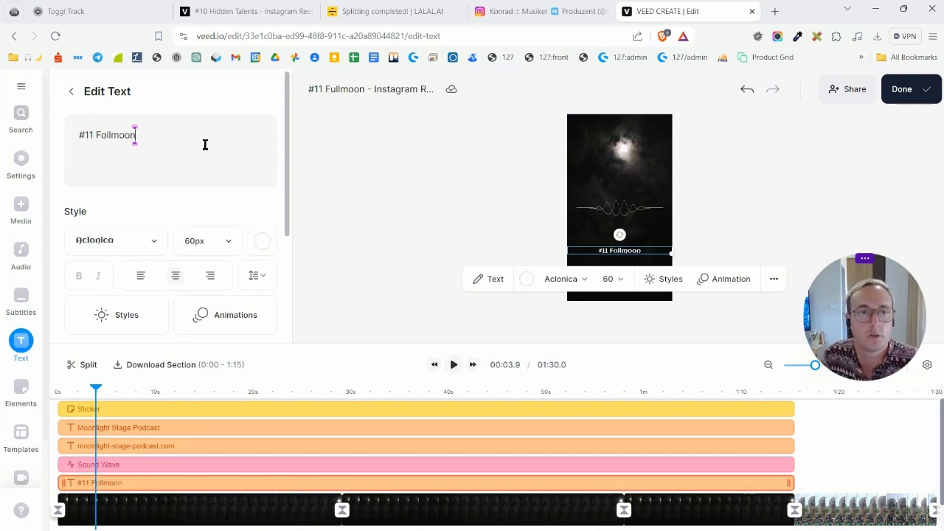
key(Left)
key(Left)
key(Left)
key(Left)
key(Left)
key(Left)
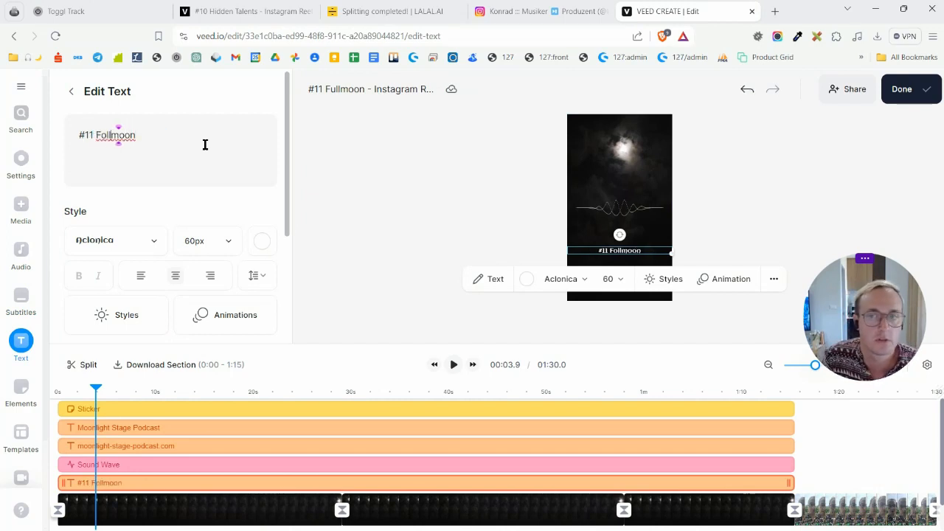
key(shift+Left)
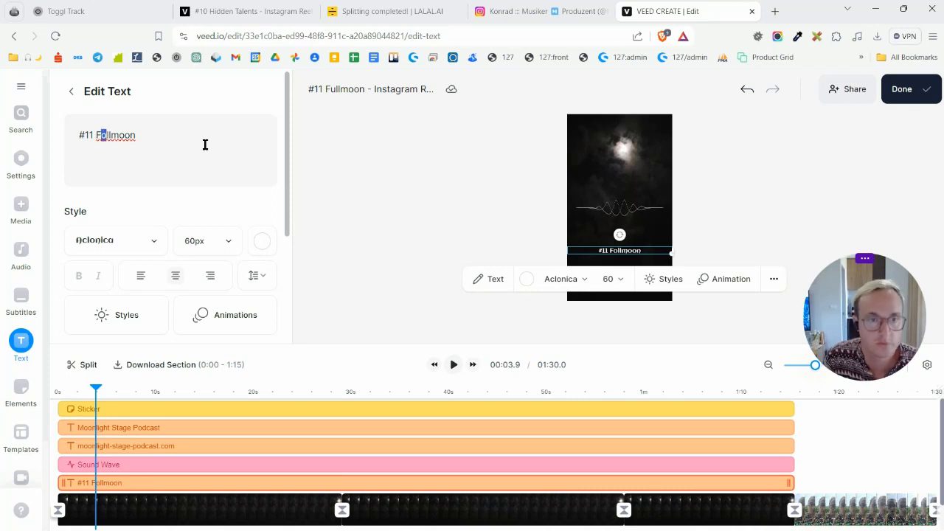
text(u)
click(618, 210)
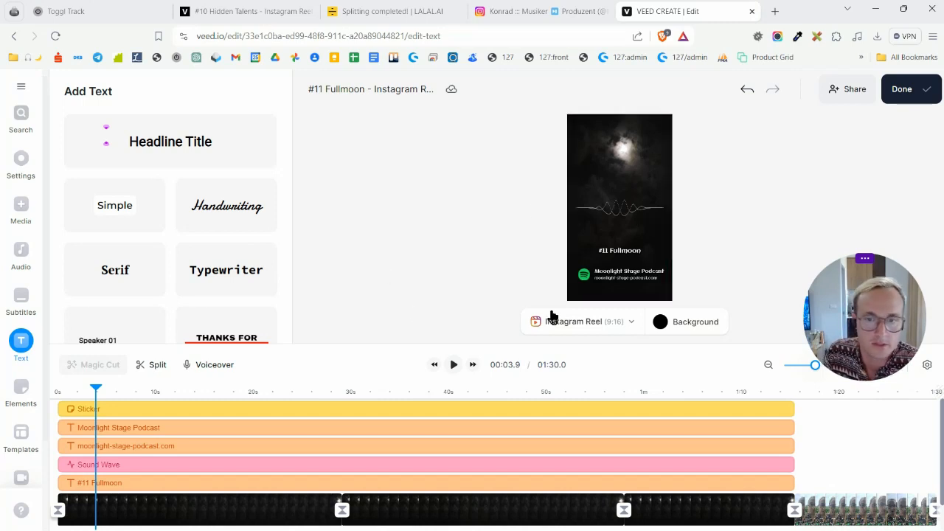
click(609, 278)
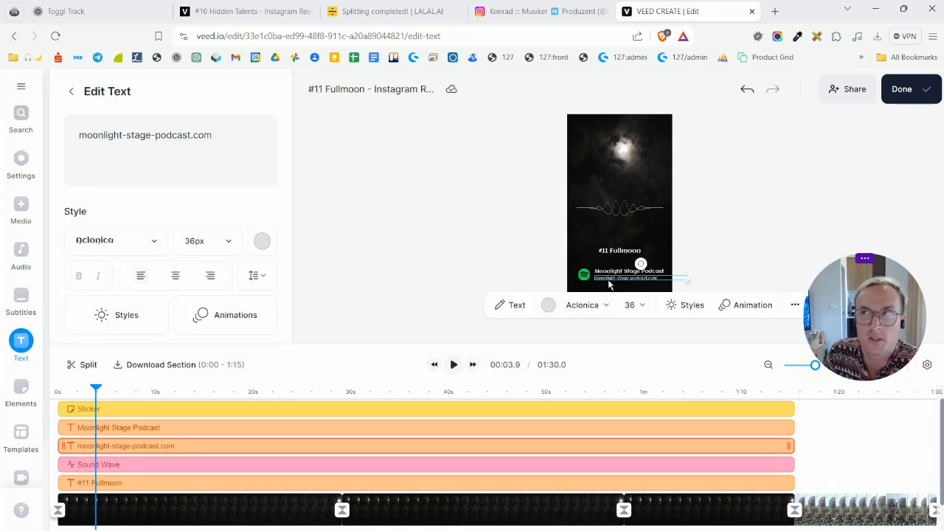
click(454, 246)
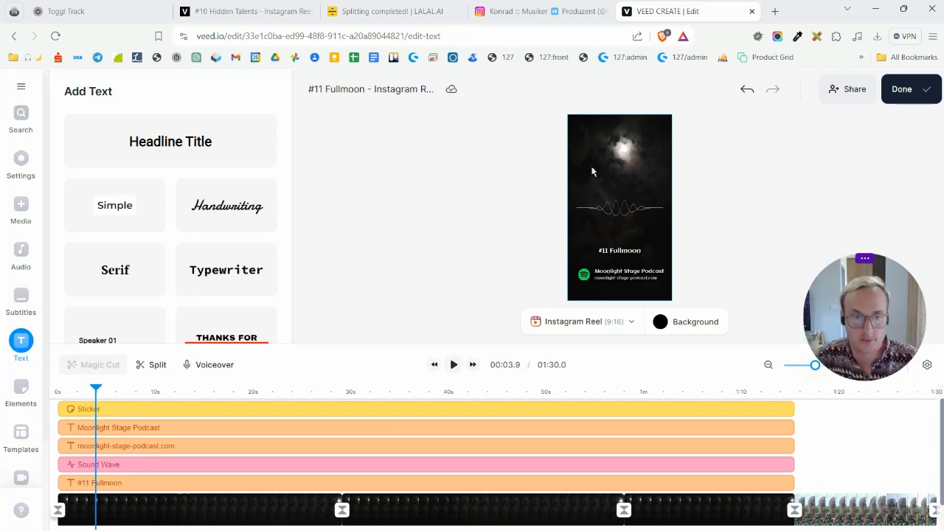
Delete the three dark moon background clips from the video track, keeping the closing clip.
click(245, 519)
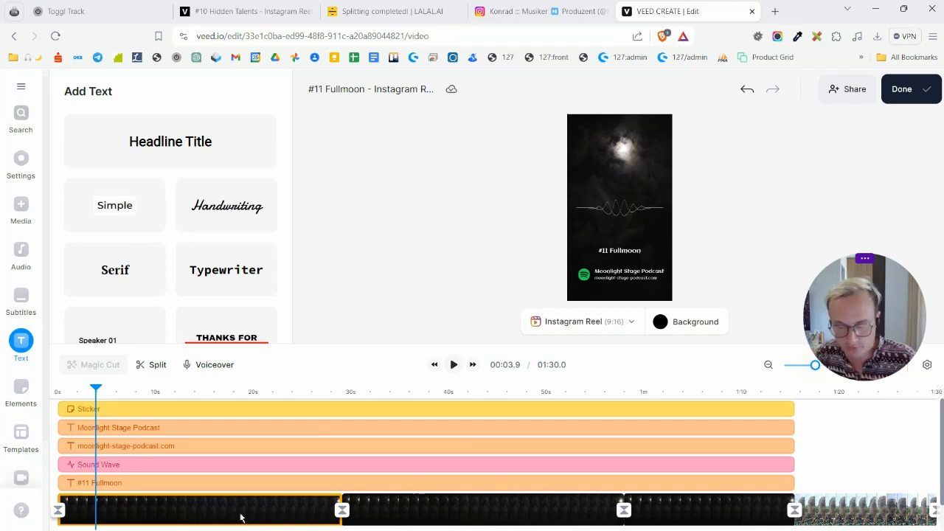
key(Delete)
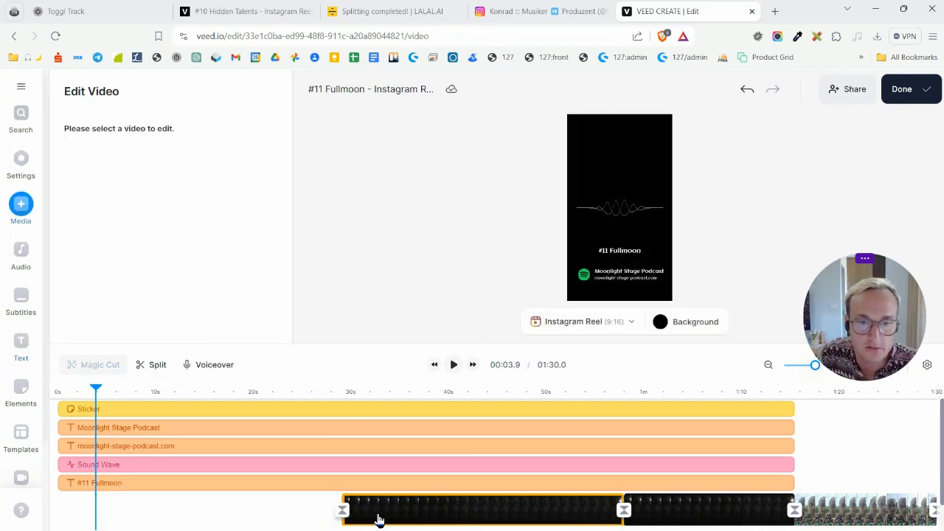
key(Delete)
click(660, 509)
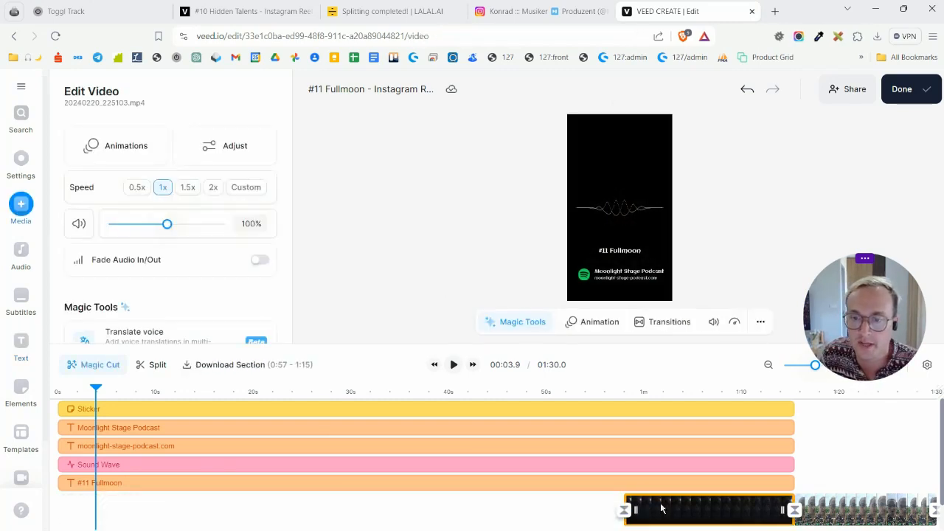
key(Delete)
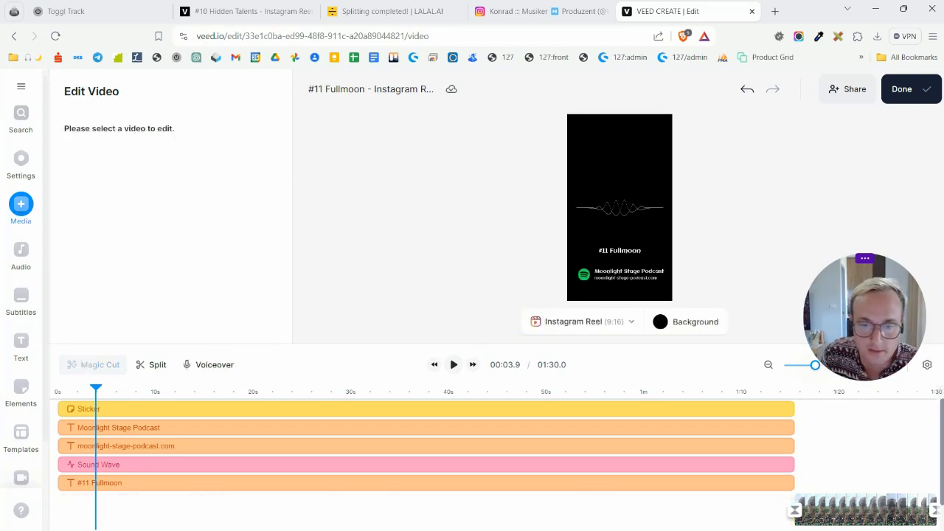
Add the beach video 20240225_093539.mp4 from the computer to the timeline at 00:03.9.
drag(484, 528, 538, 530)
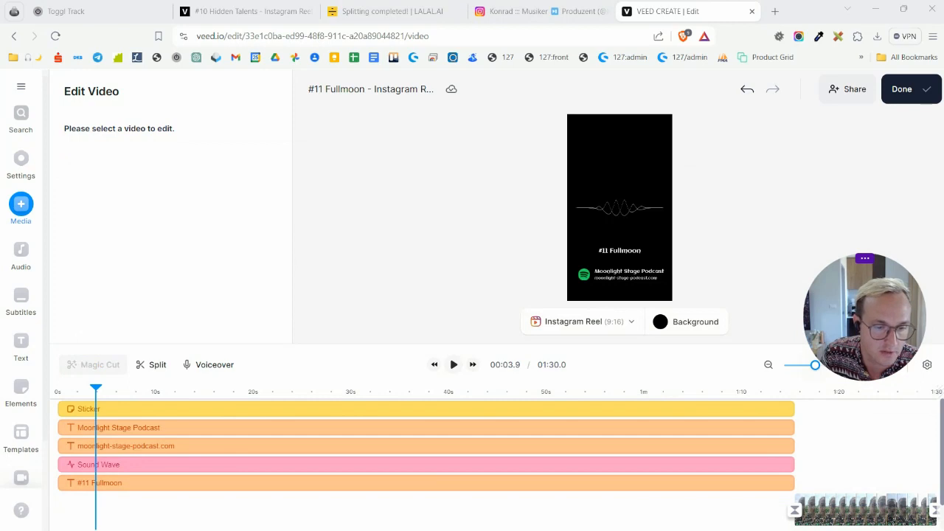
drag(435, 485, 479, 293)
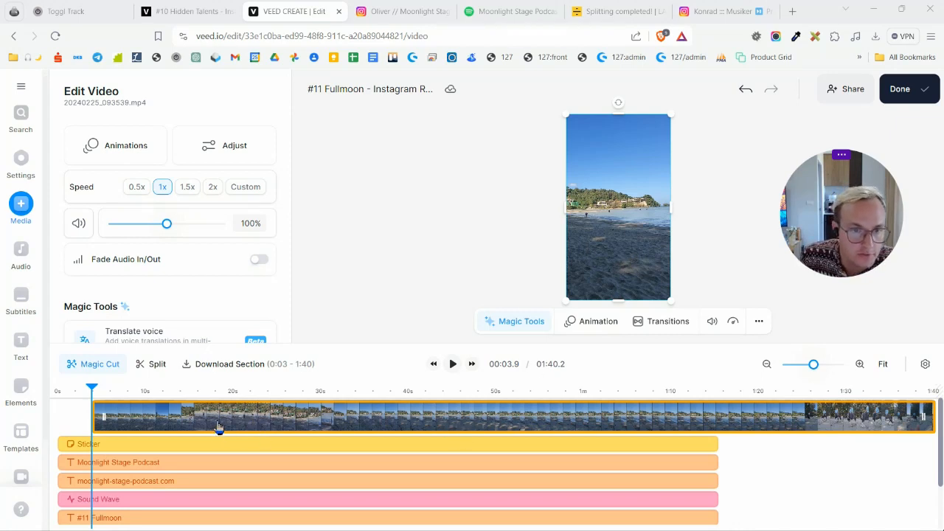
Move the beach clip to the start of the timeline and preview it from 00:03.9 to 00:09.0.
mouse_move(217, 432)
mouse_down()
mouse_move(180, 421)
mouse_move(204, 422)
mouse_up()
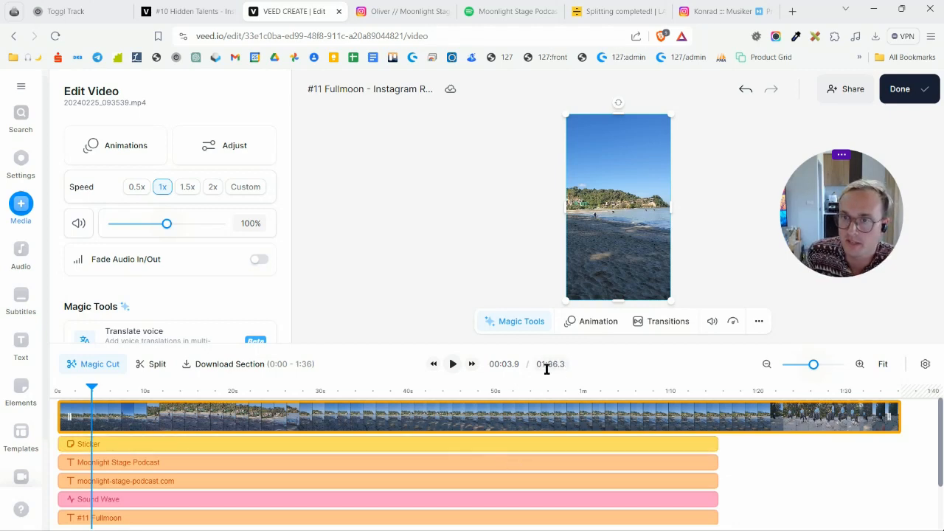
click(383, 208)
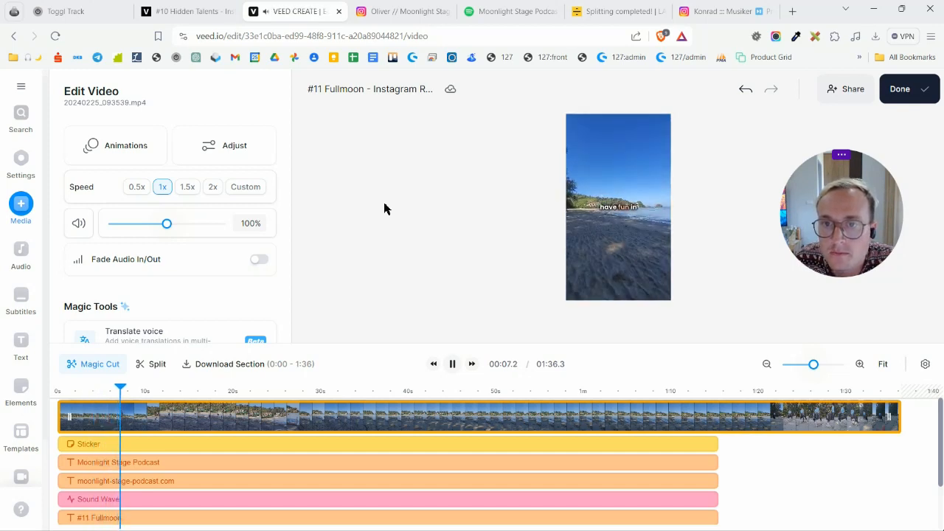
click(383, 208)
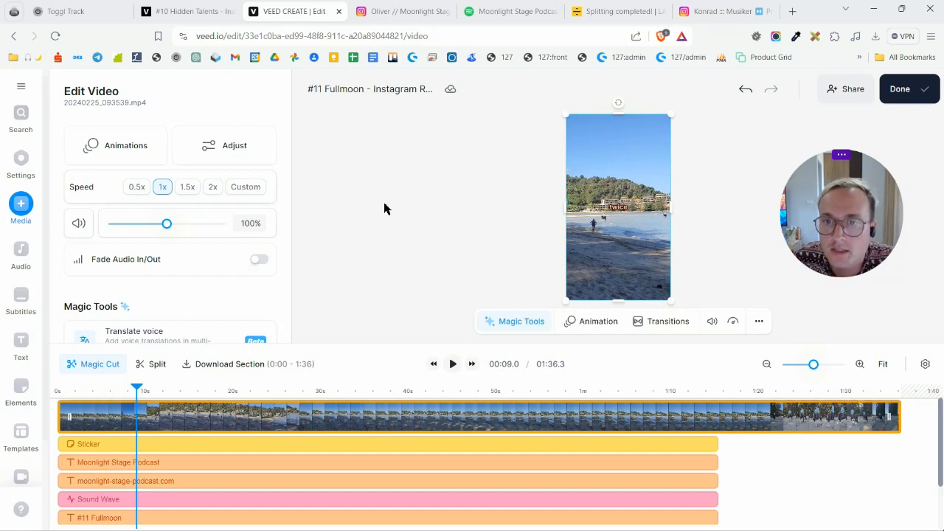
Delete the previous episode's audio track, 02 Descript #10 Hidden Talents.m4a, from the timeline.
scroll(308, 486, down, 2)
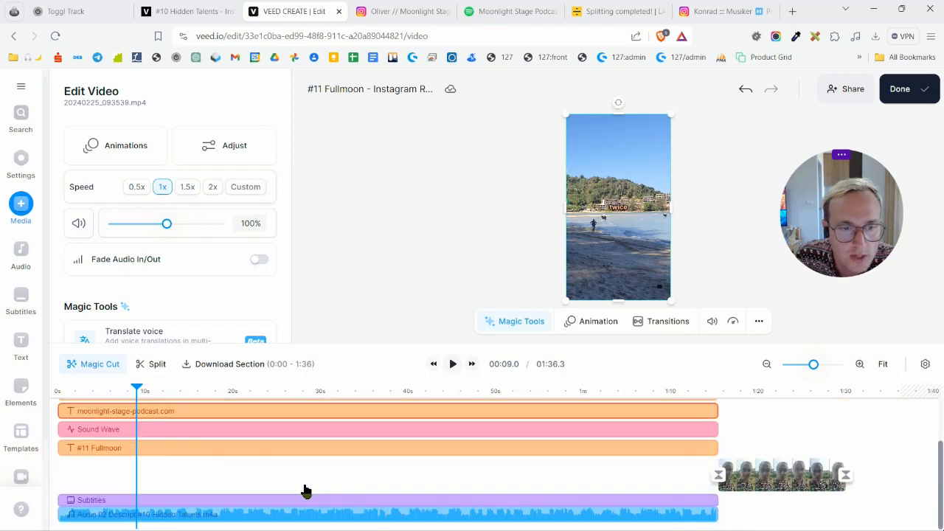
click(308, 518)
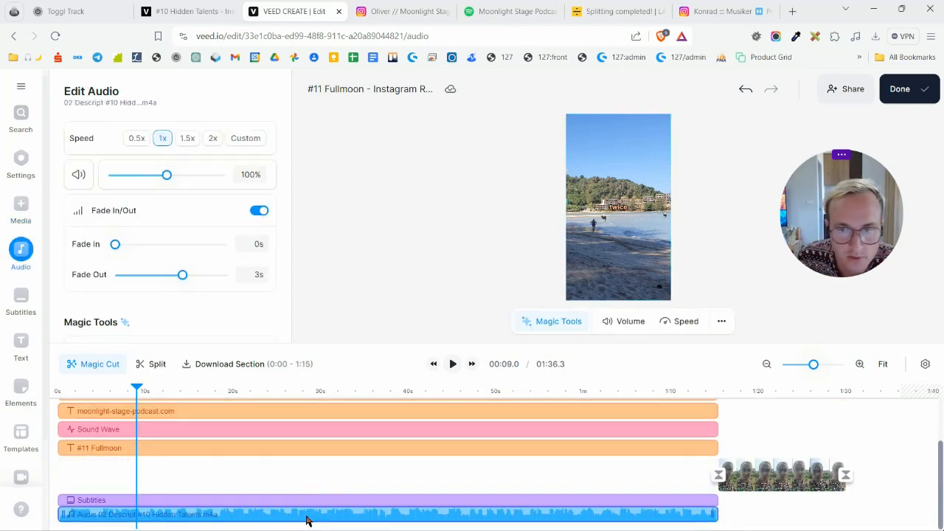
key(Delete)
scroll(308, 519, up, 2)
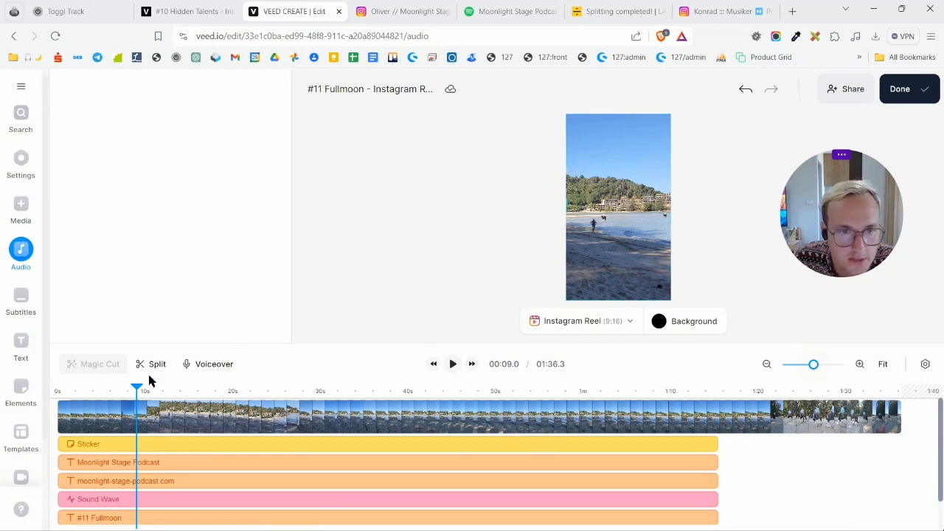
Split the beach video at 00:09.0, delete the part before the cut, and shift the remaining clip to the timeline's start.
click(157, 366)
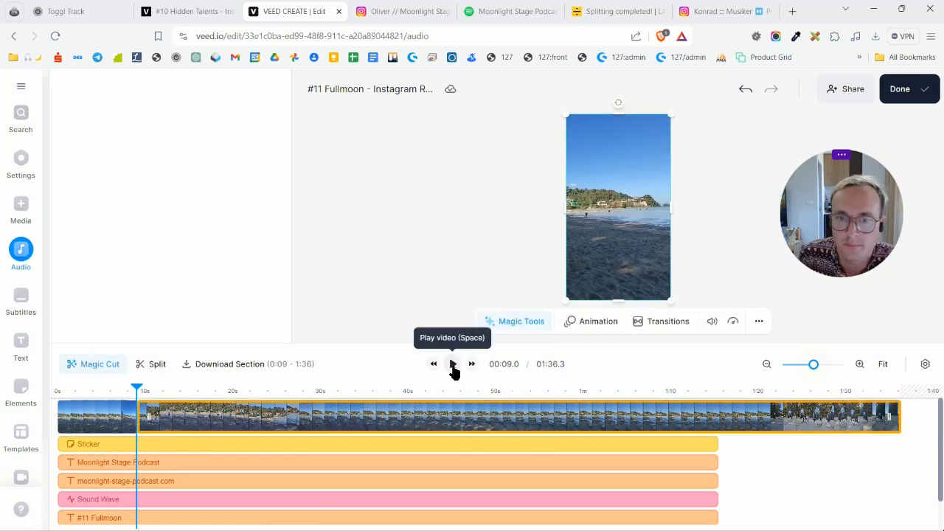
click(453, 366)
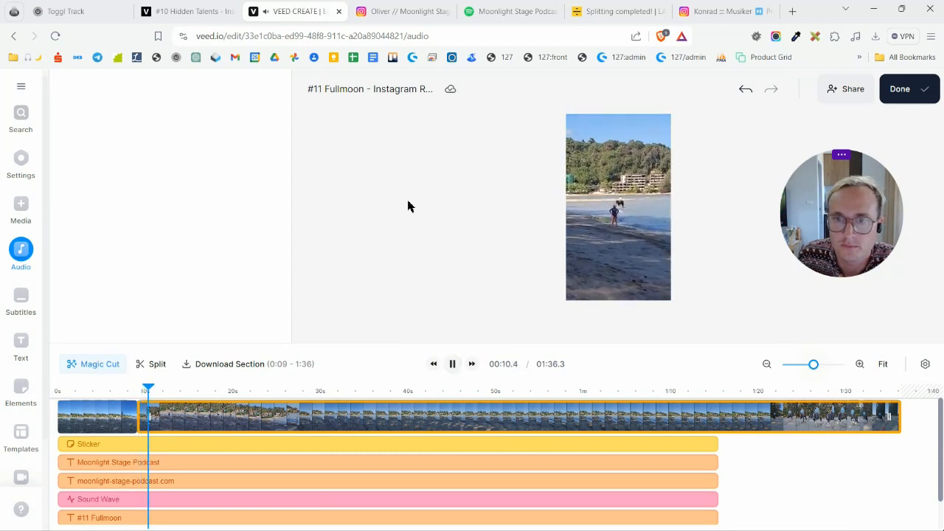
click(452, 364)
click(150, 428)
click(100, 424)
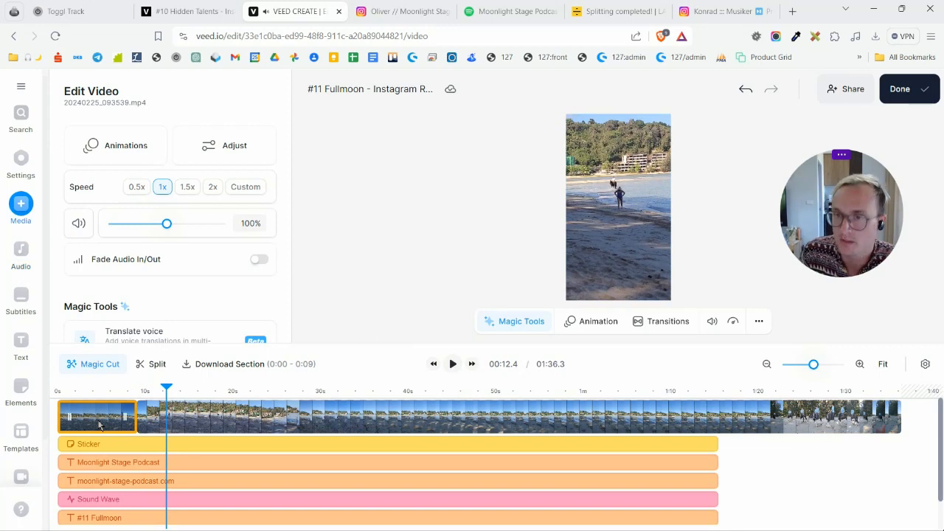
key(Delete)
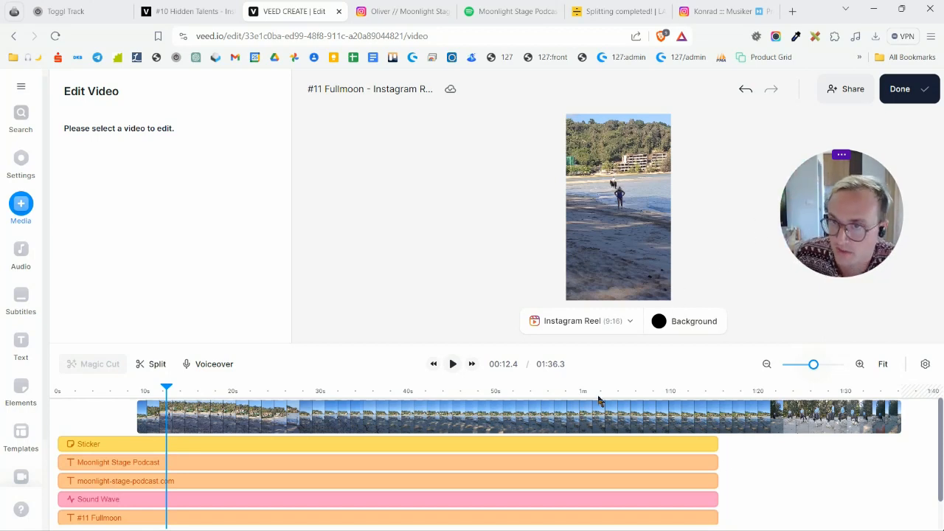
drag(531, 420, 448, 416)
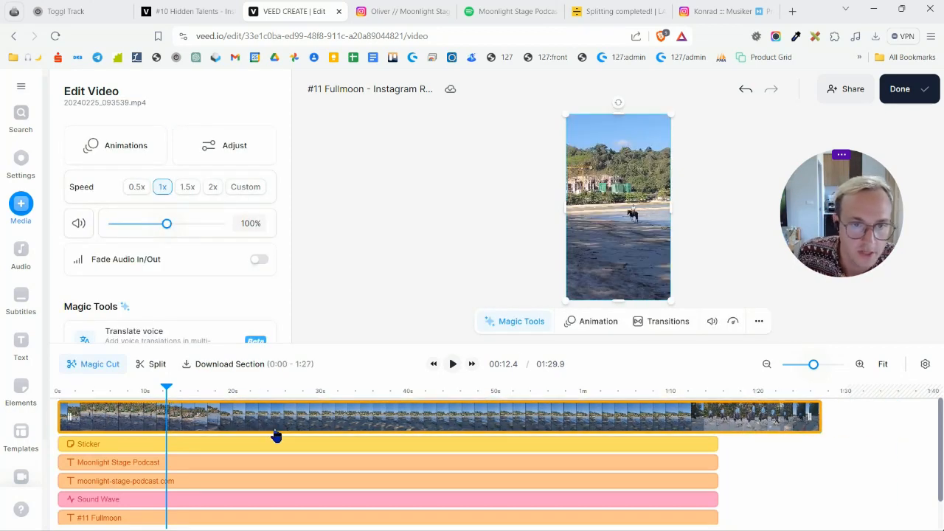
Move the beach clip below the overlays onto the closing clip's track, and check the title text and sound wave over it.
drag(276, 435, 258, 506)
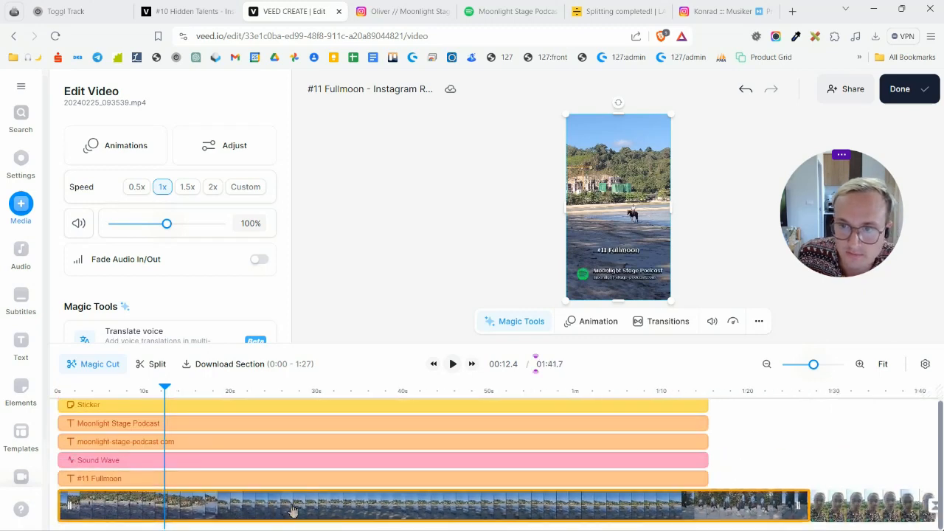
click(612, 253)
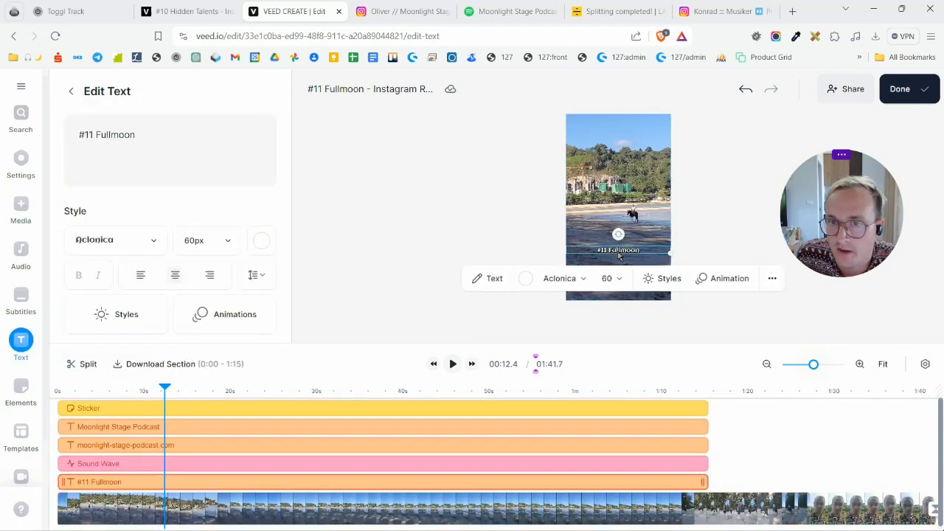
click(621, 213)
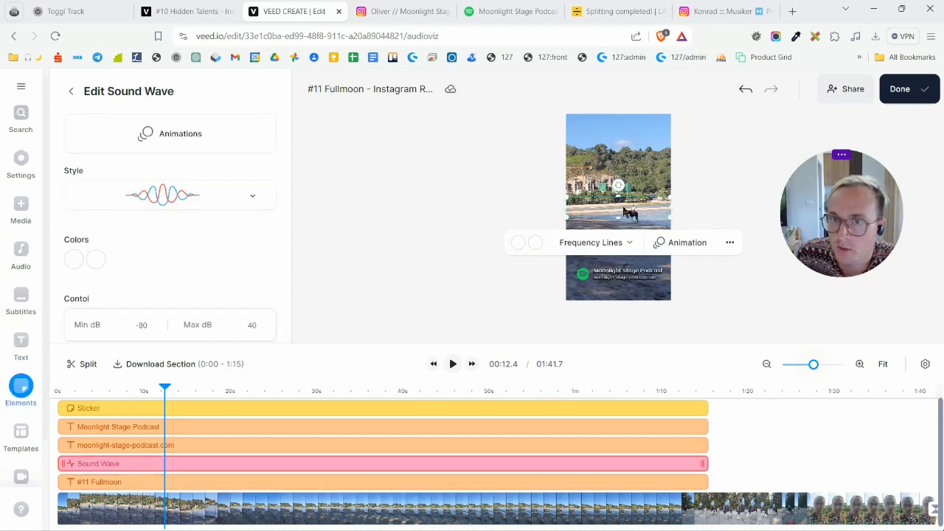
click(703, 188)
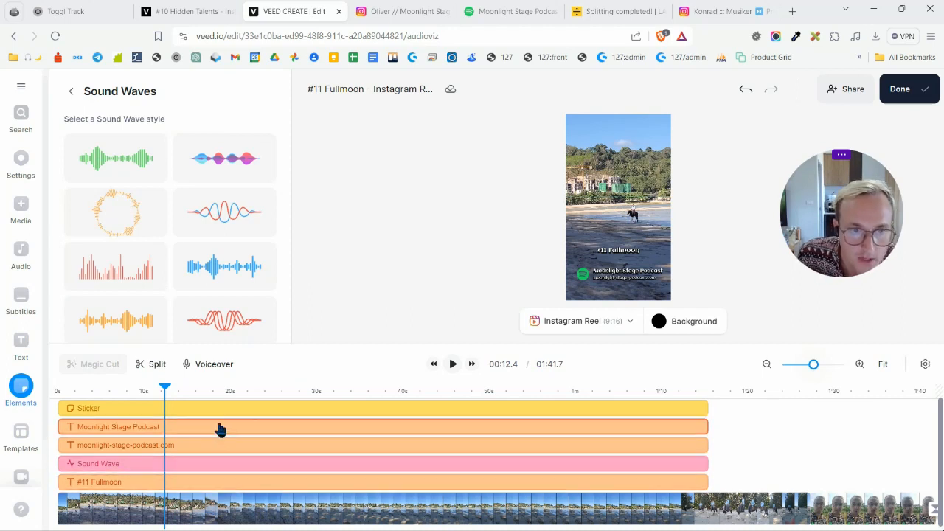
Trim the beach clip's end to match the overlays at about 1:15 and delete the gap before the closing clip.
click(712, 518)
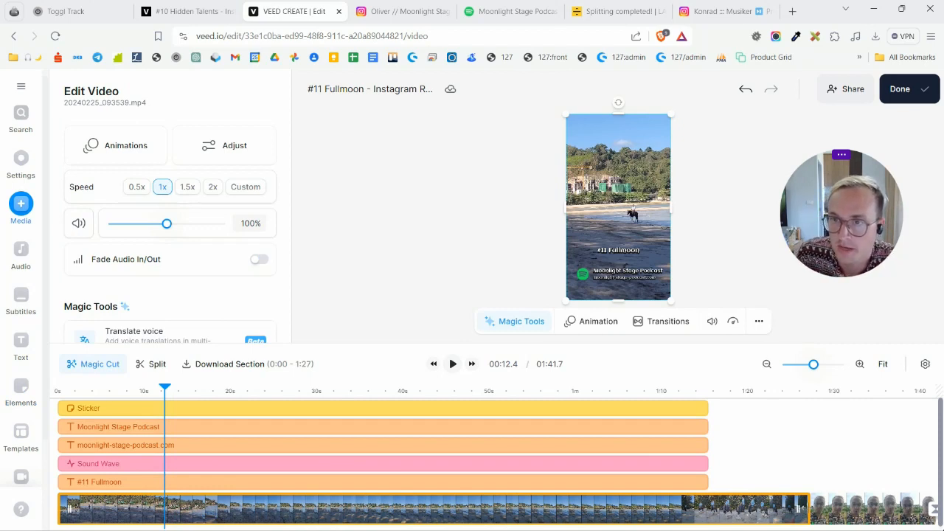
drag(800, 508, 707, 508)
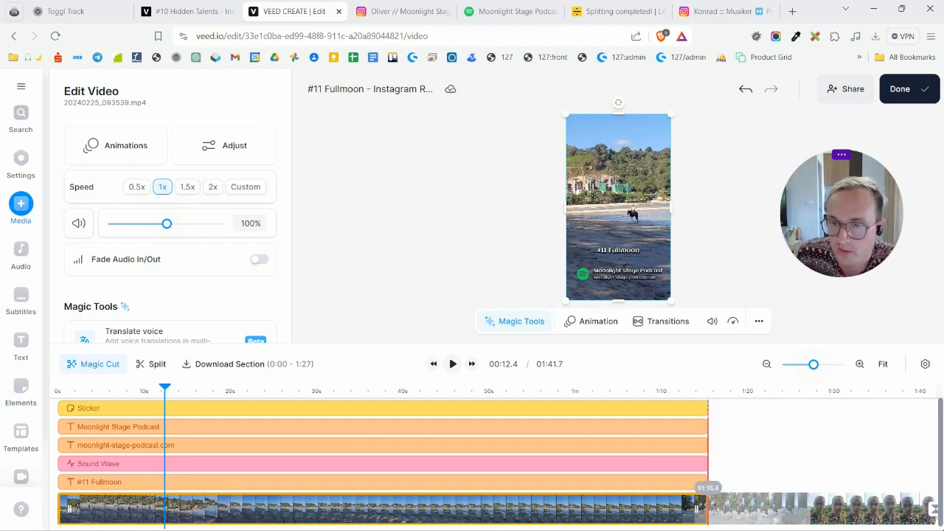
click(768, 511)
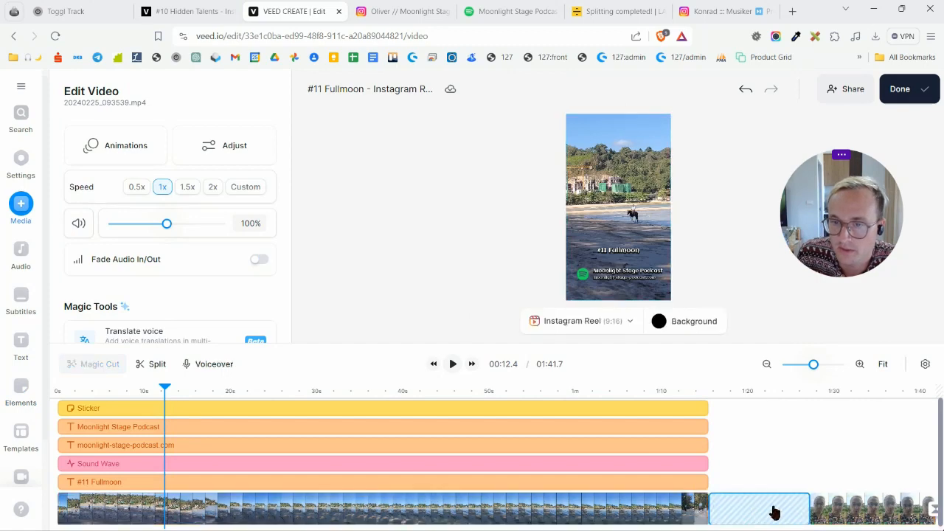
key(Delete)
click(692, 483)
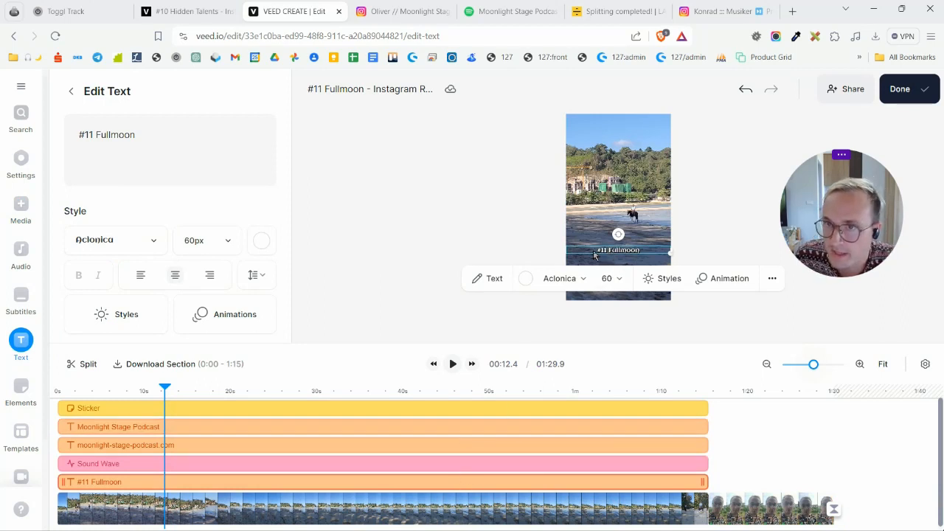
click(680, 529)
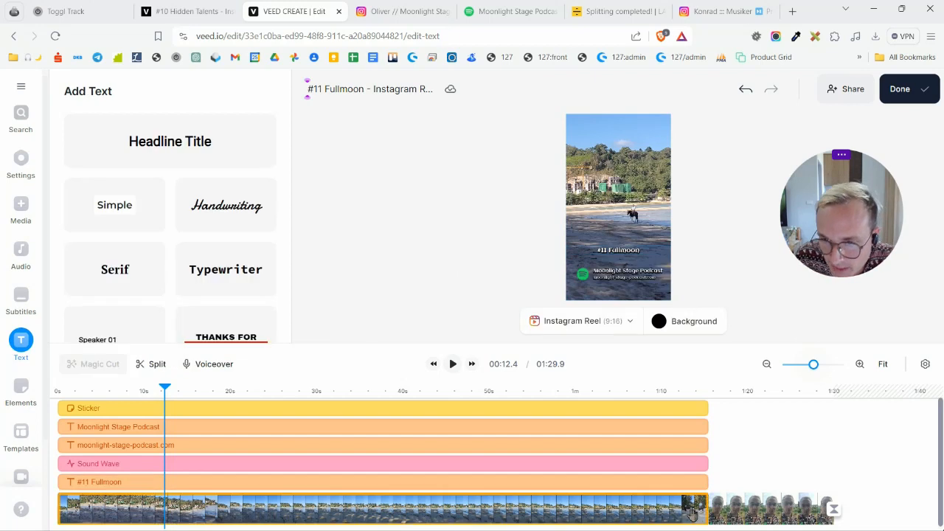
click(694, 514)
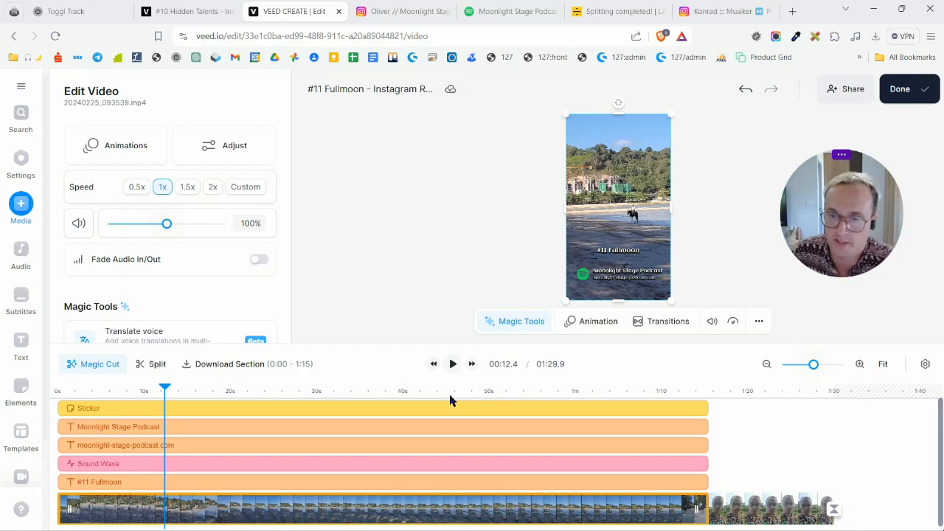
click(719, 510)
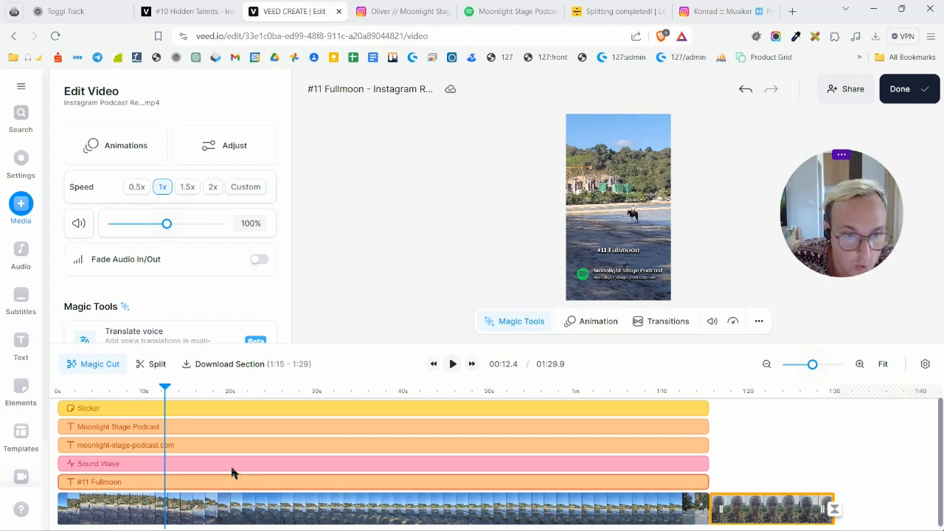
Preview the reel's first seven seconds from the start and mute the beach clip's sound.
click(281, 516)
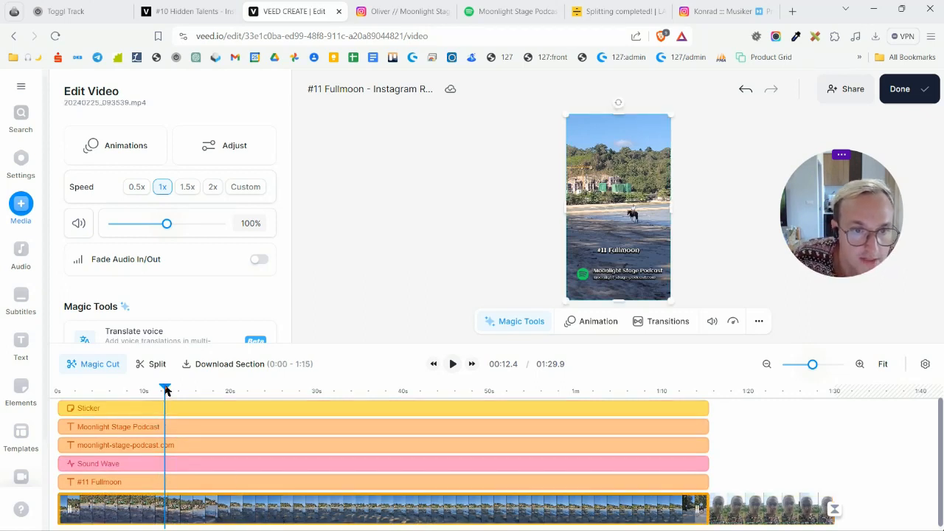
drag(166, 391, 42, 386)
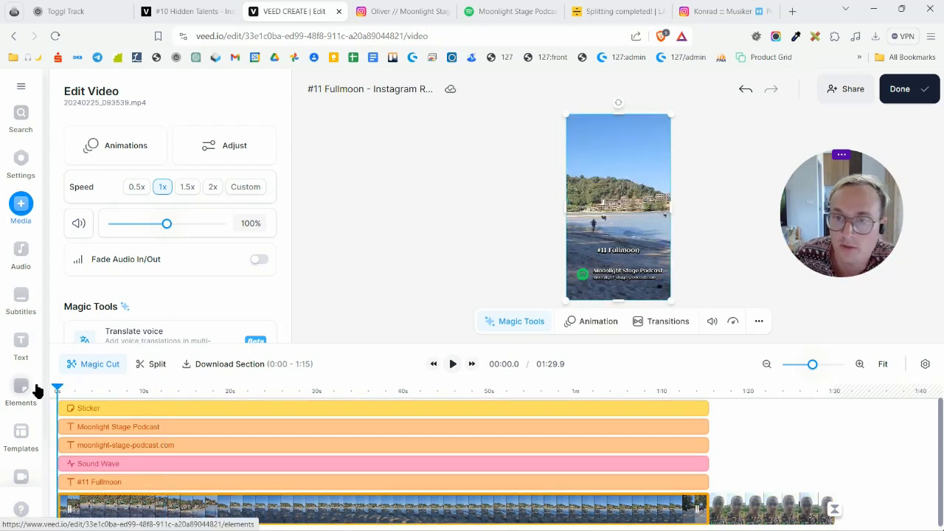
key(space)
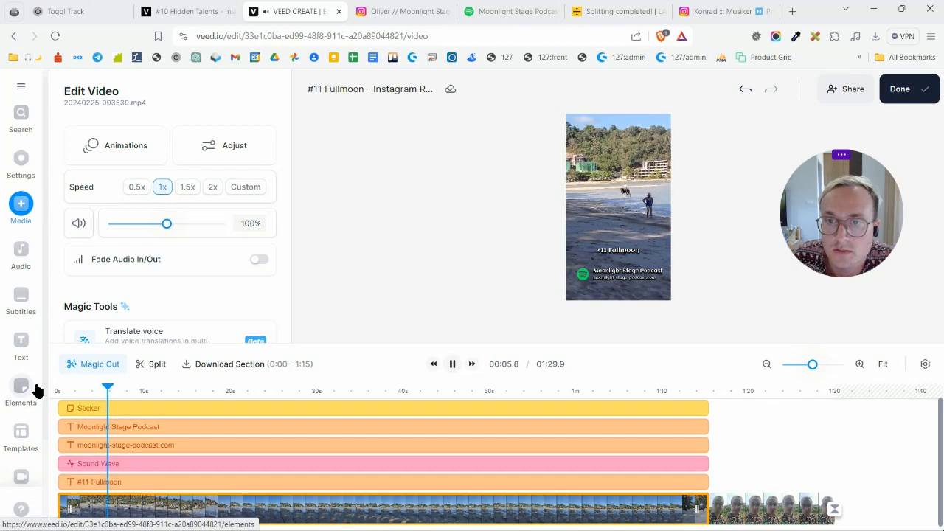
key(space)
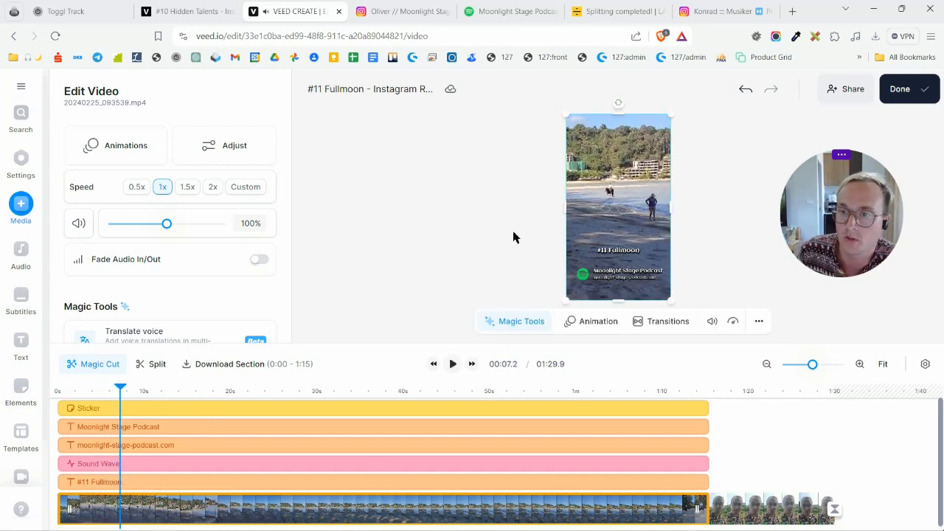
click(79, 224)
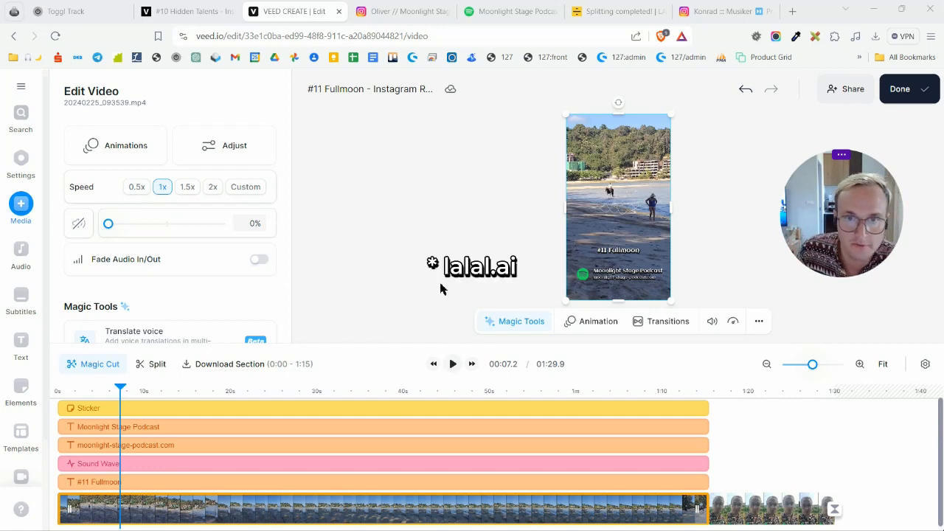
Add the audio file 01 lalal #11 Fullmoon_voice_split_by_lalalai.m4a from the computer and align it with the timeline's start.
drag(441, 288, 440, 288)
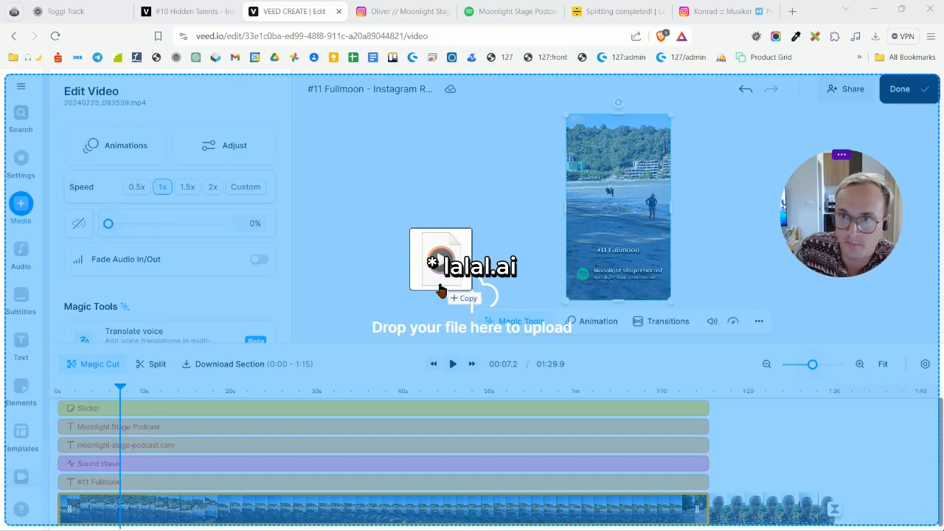
drag(441, 289, 441, 288)
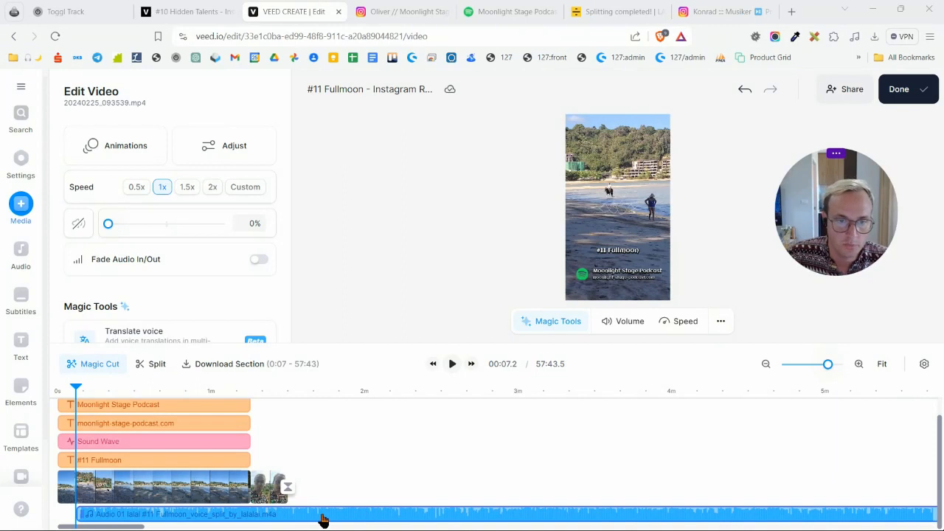
drag(323, 520, 297, 520)
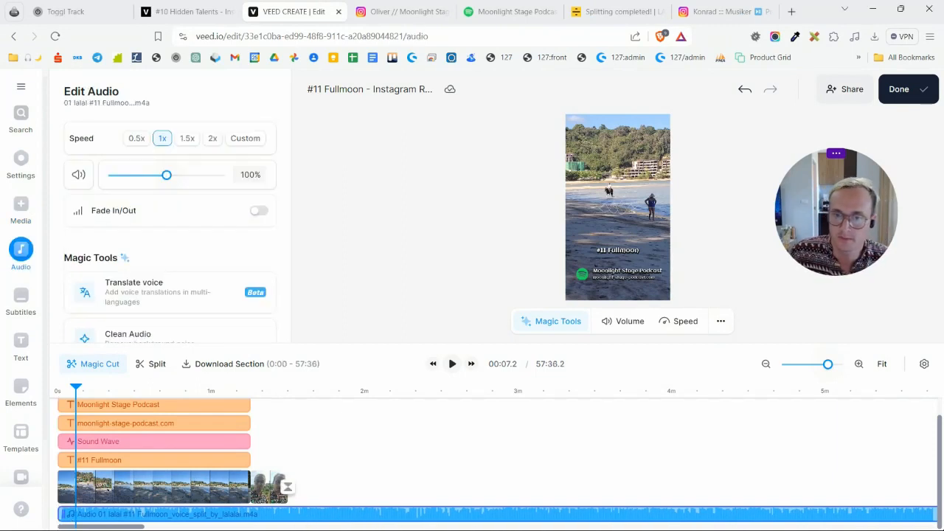
Shorten the new episode audio track from its end to 1:15, matching the end of the beach clip and overlays.
drag(138, 526, 933, 527)
scroll(648, 433, down, 1)
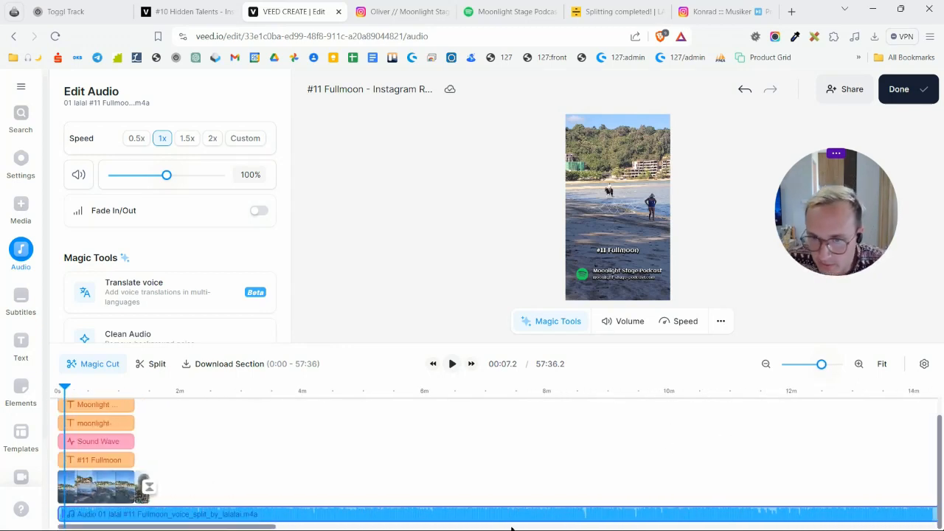
drag(258, 527, 83, 515)
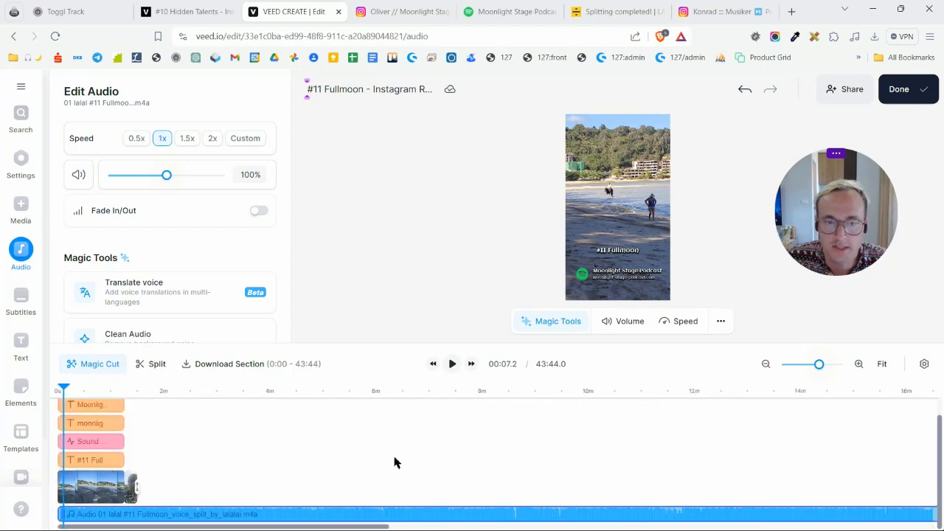
scroll(405, 482, down, 5)
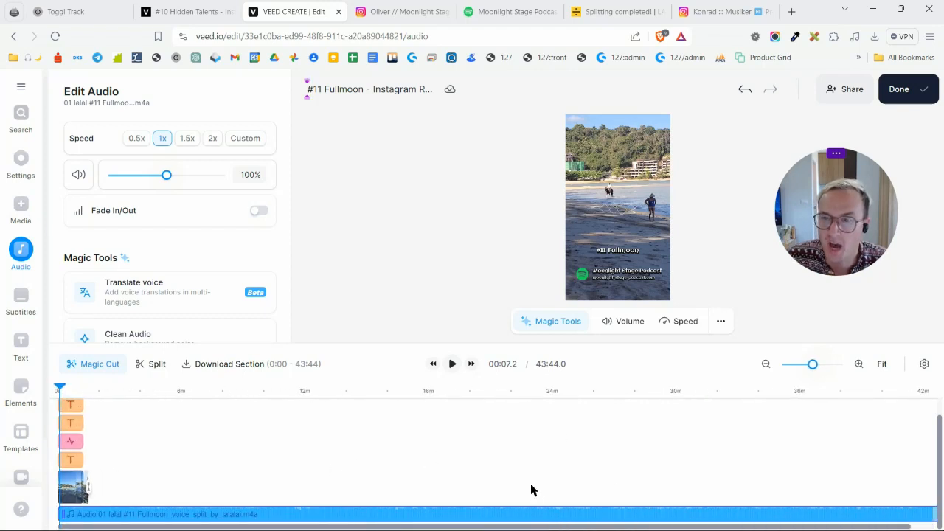
scroll(531, 489, down, 1)
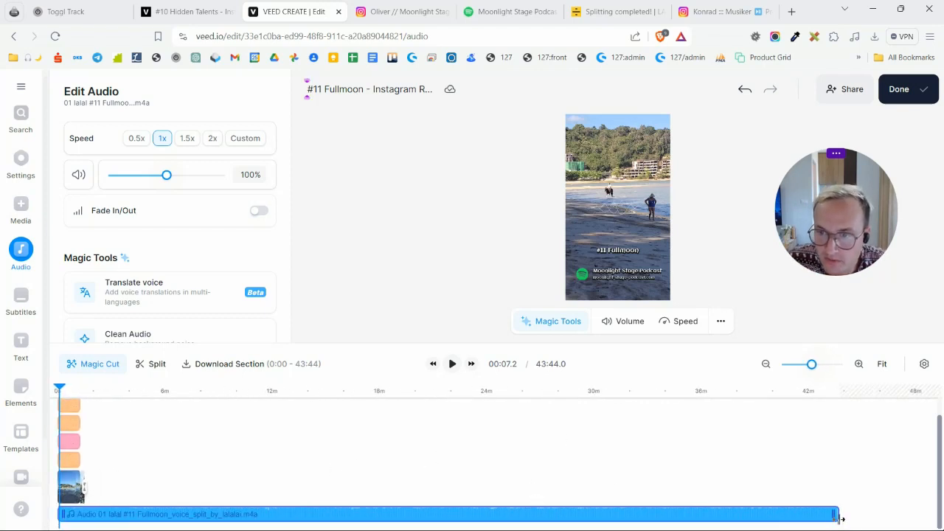
drag(837, 518, 83, 516)
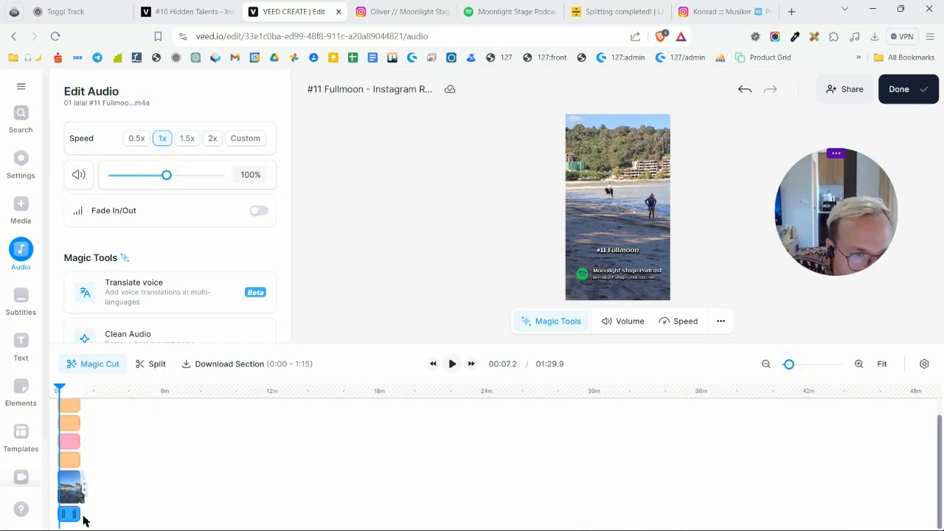
Enlarge the timeline and preview the reel's ending from about 1:11, through the join with the closing clip.
click(164, 485)
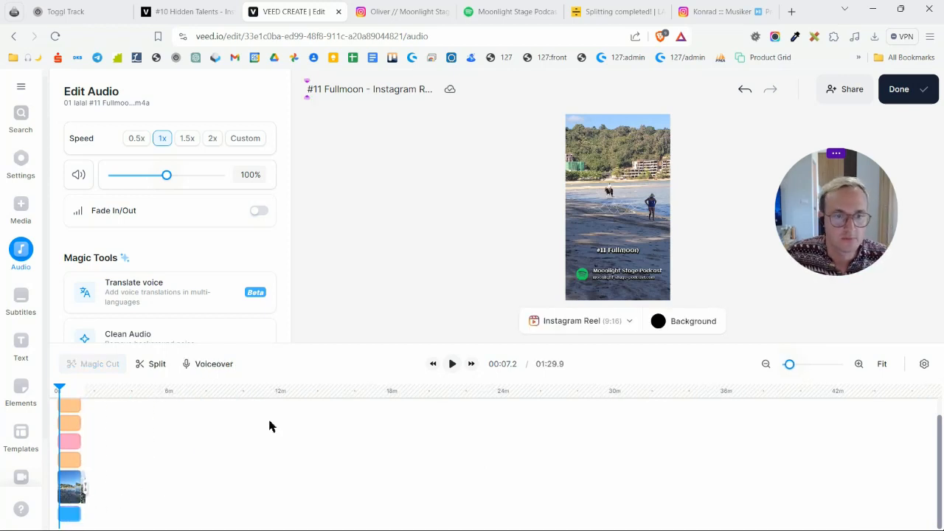
drag(790, 367, 812, 371)
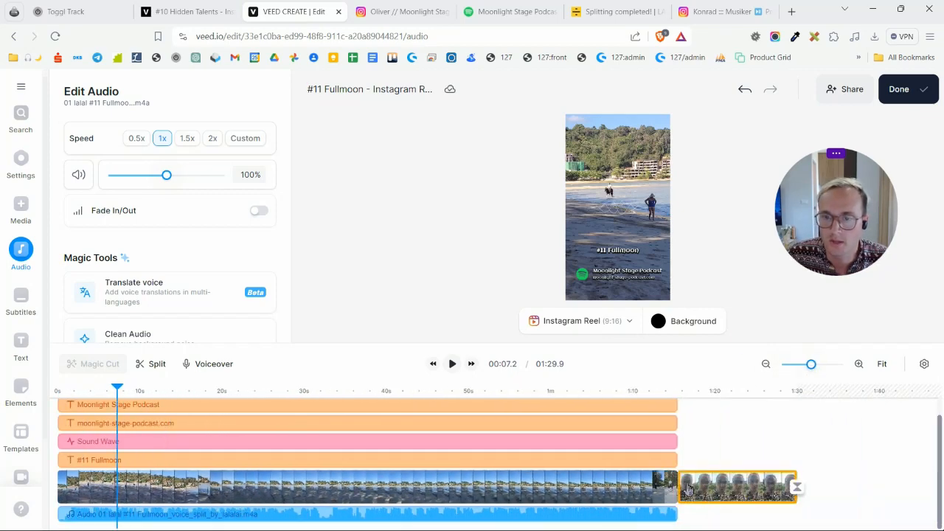
click(643, 390)
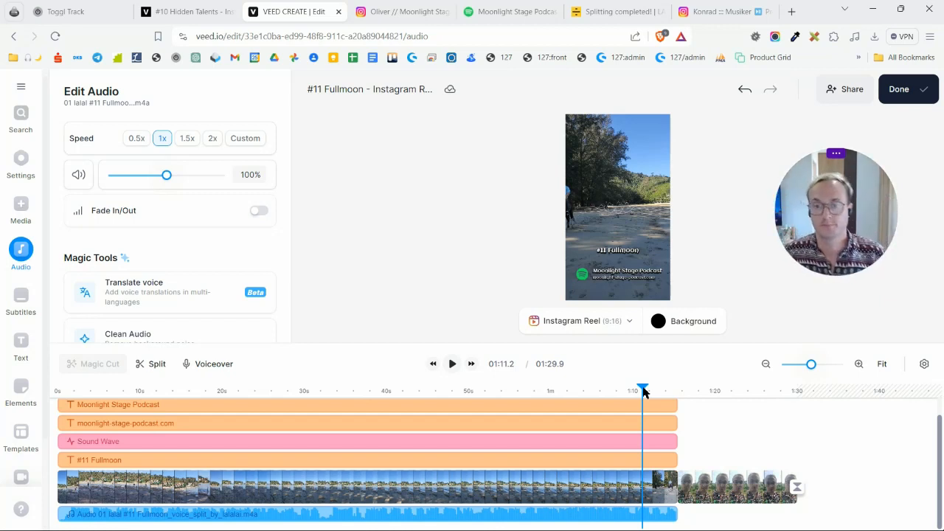
key(space)
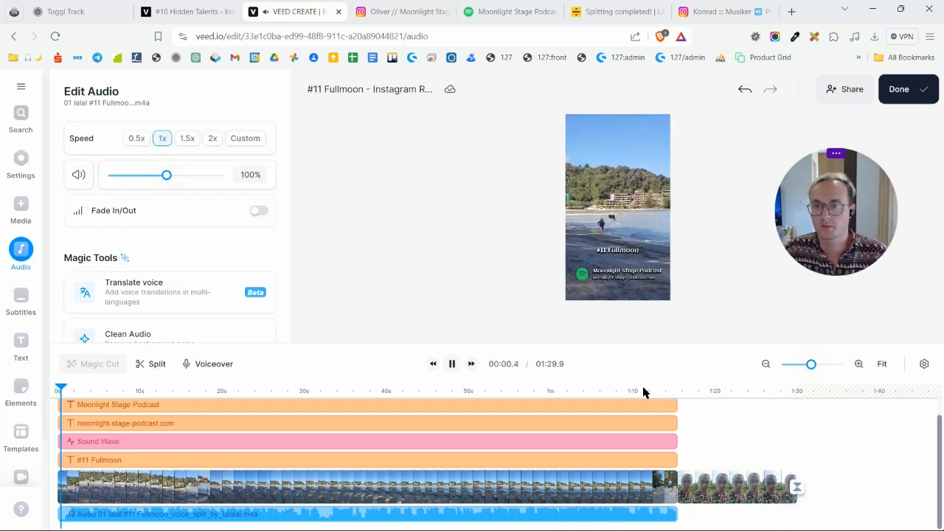
key(space)
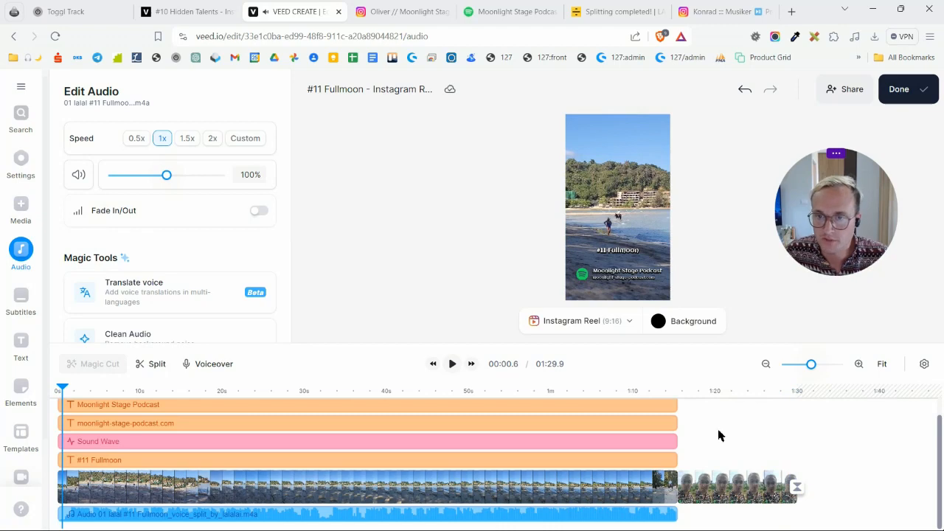
Enable fading on the episode audio track with a 0-second fade in and a 3-second fade out.
click(647, 389)
click(612, 515)
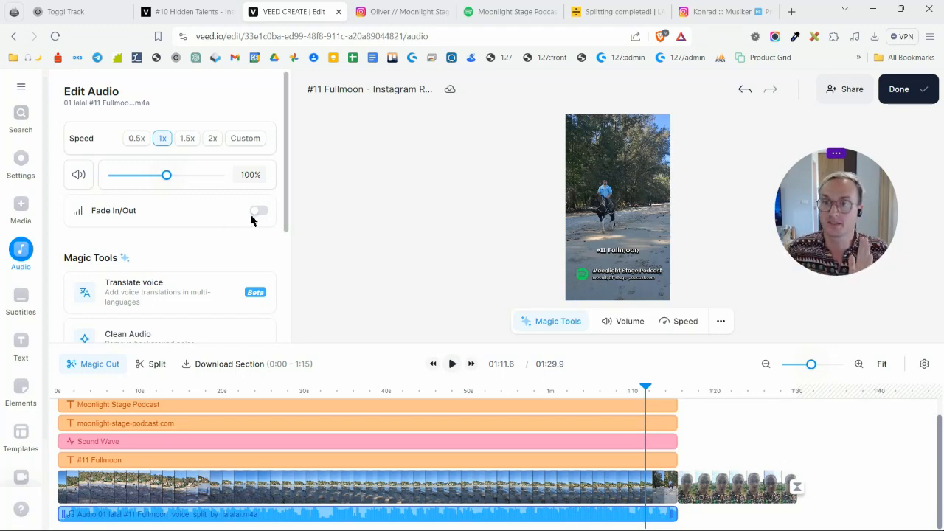
click(654, 488)
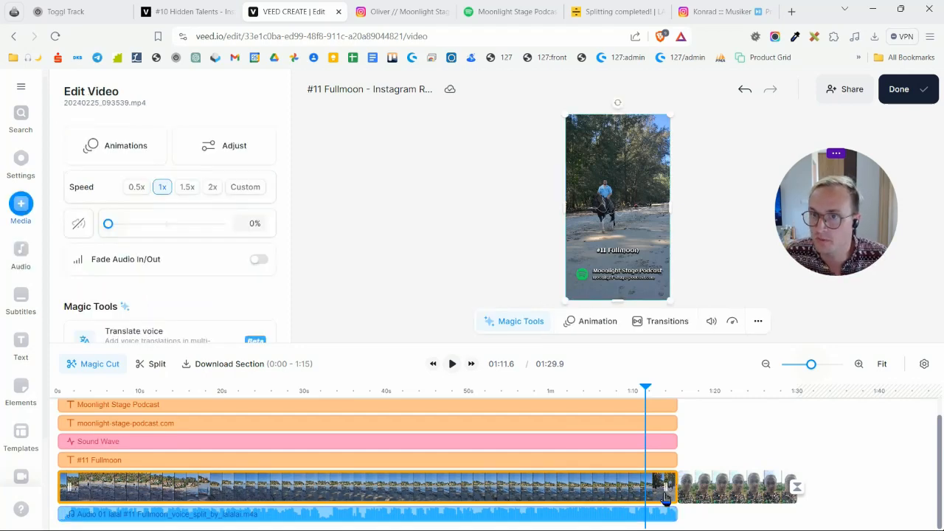
click(660, 519)
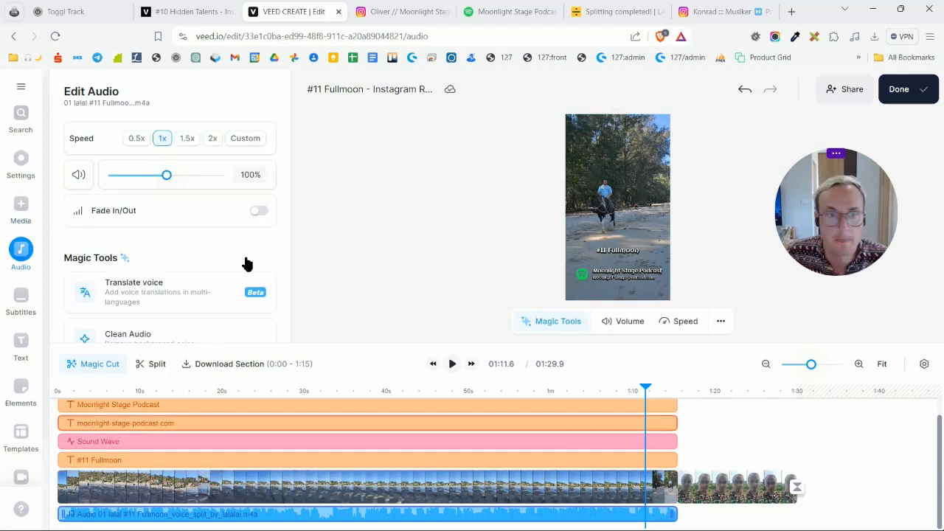
click(259, 213)
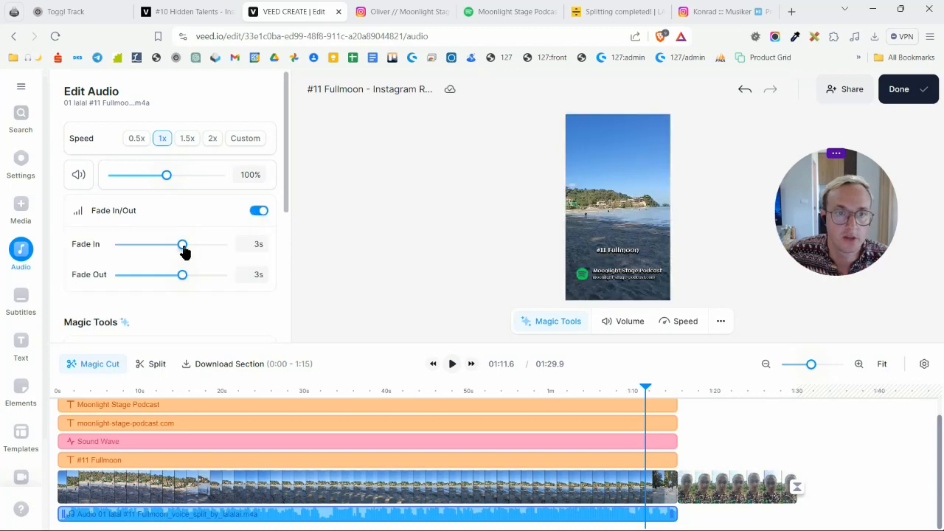
click(112, 246)
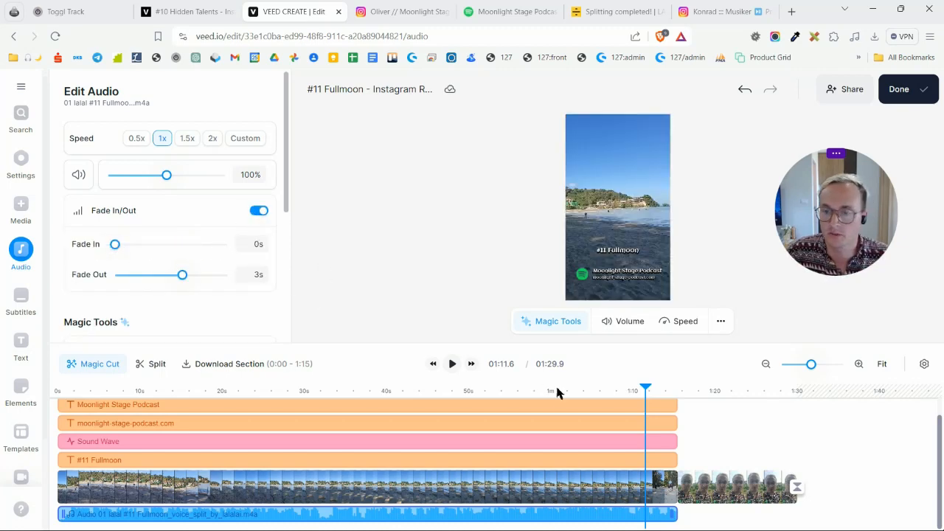
Browse the transitions for the beach clip and try to apply Ripple.
click(666, 492)
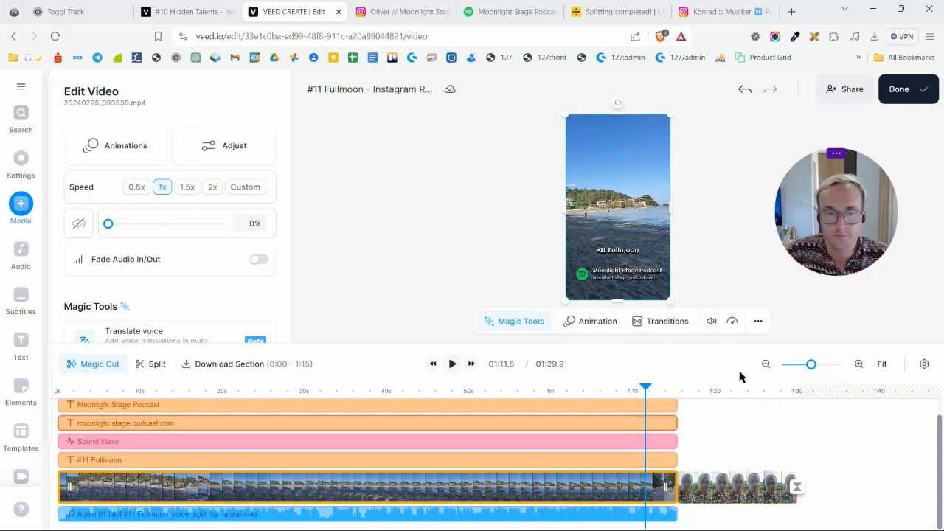
scroll(20, 414, down, 2)
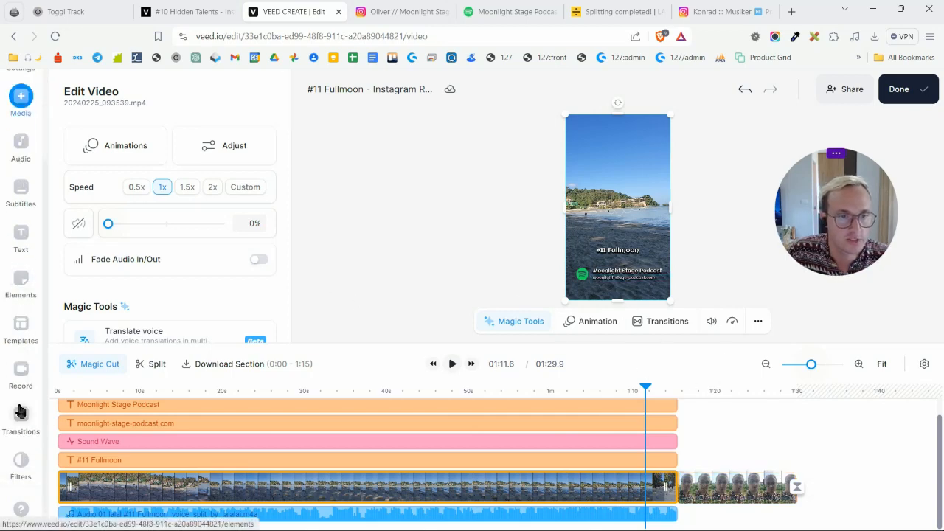
click(22, 422)
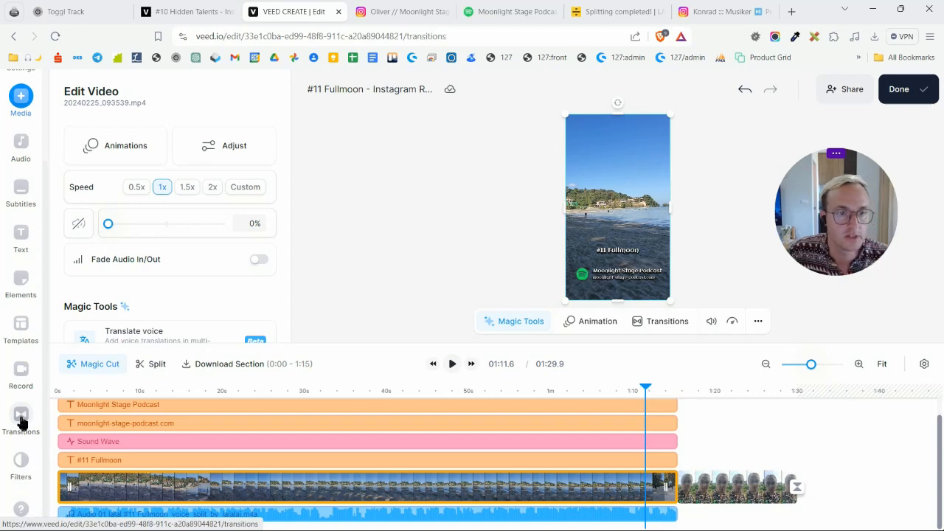
scroll(194, 215, down, 1)
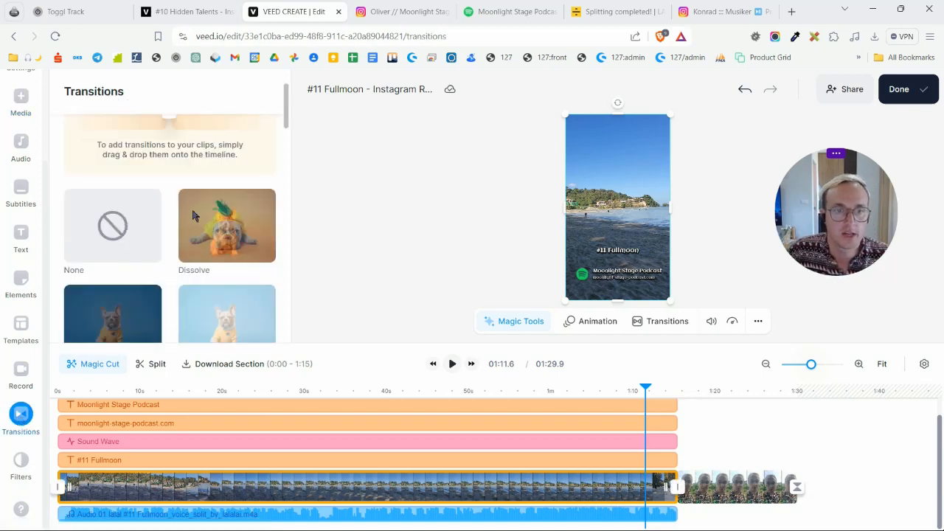
scroll(193, 215, down, 1)
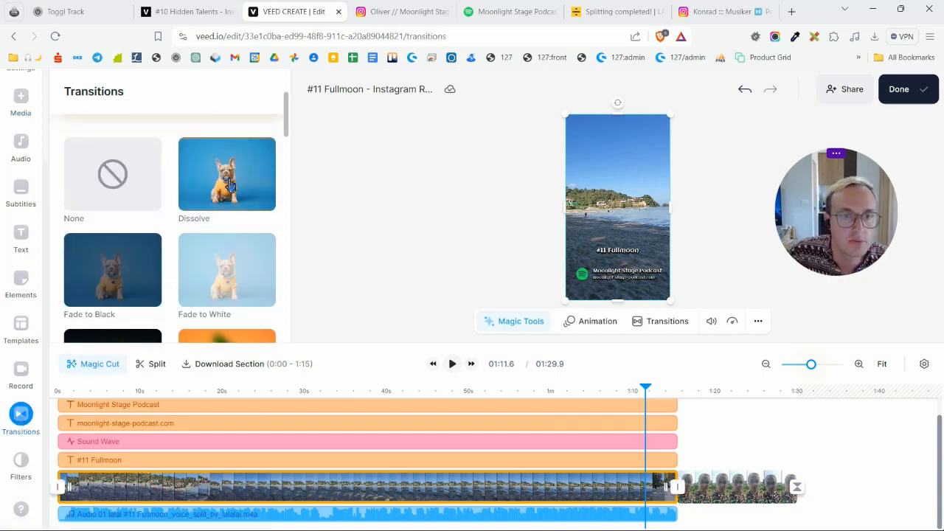
scroll(231, 186, down, 2)
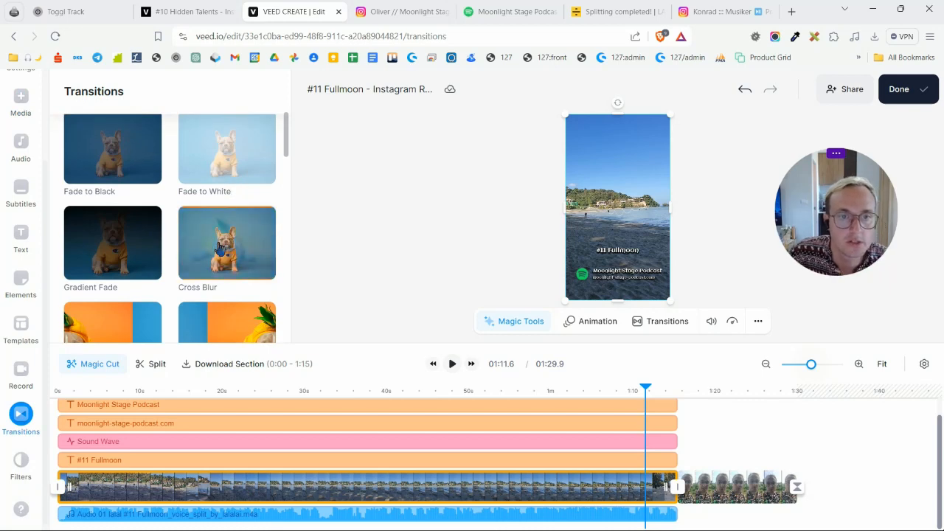
click(220, 247)
scroll(219, 243, down, 1)
scroll(219, 240, down, 8)
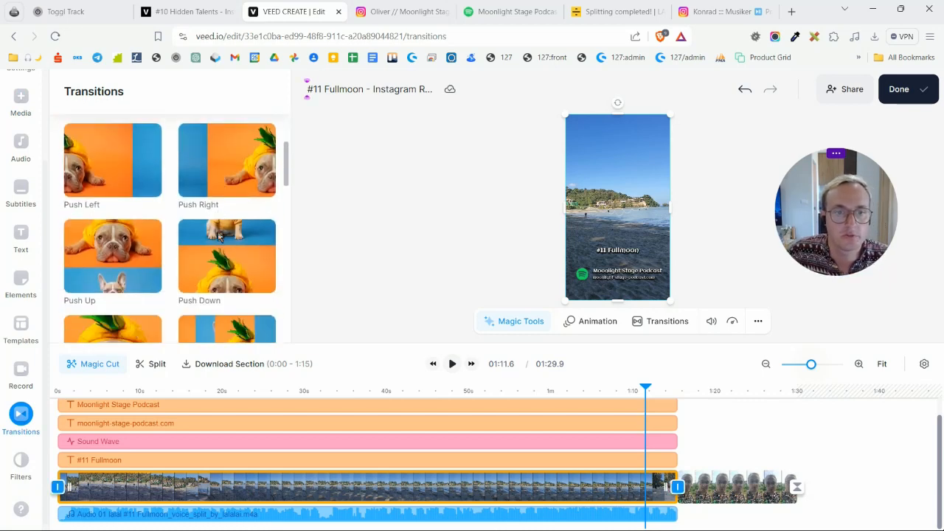
scroll(220, 231, down, 5)
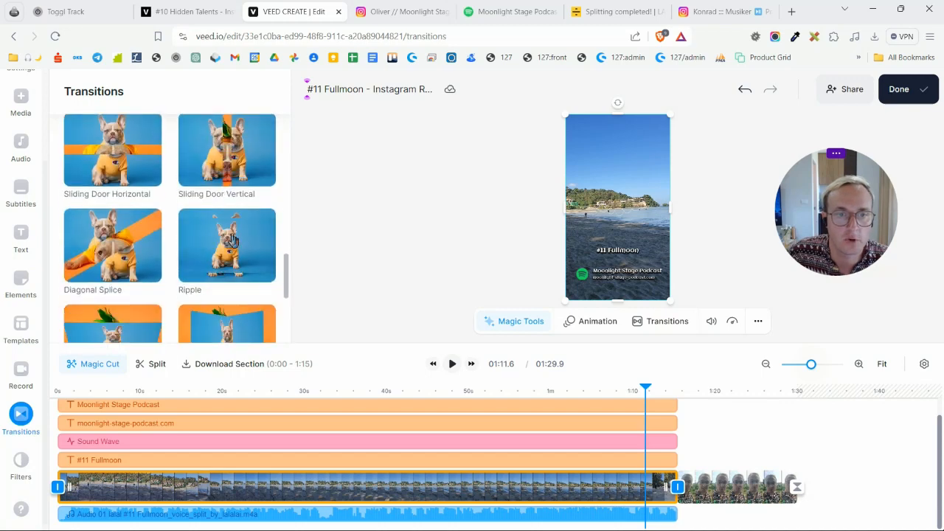
click(232, 240)
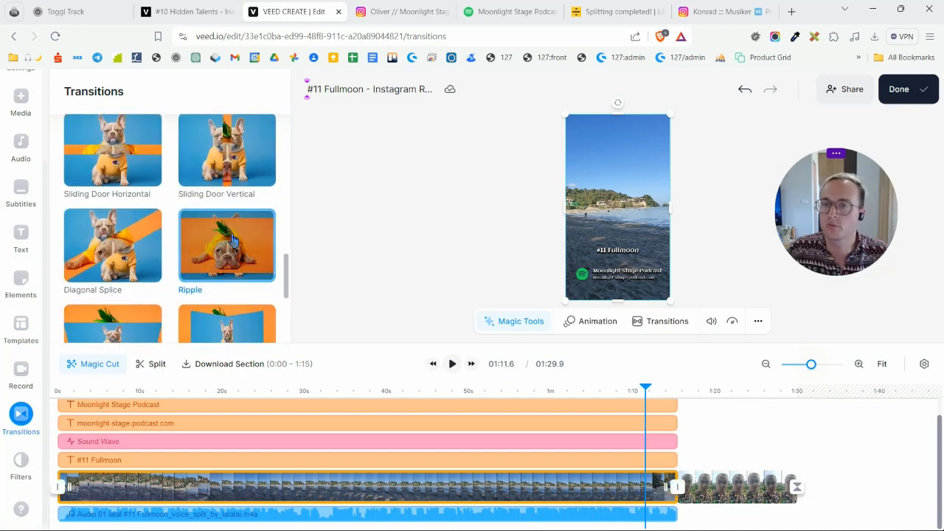
Deselect the beach clip and preview its join with the closing clip from about 1:11 to 1:17.
click(445, 237)
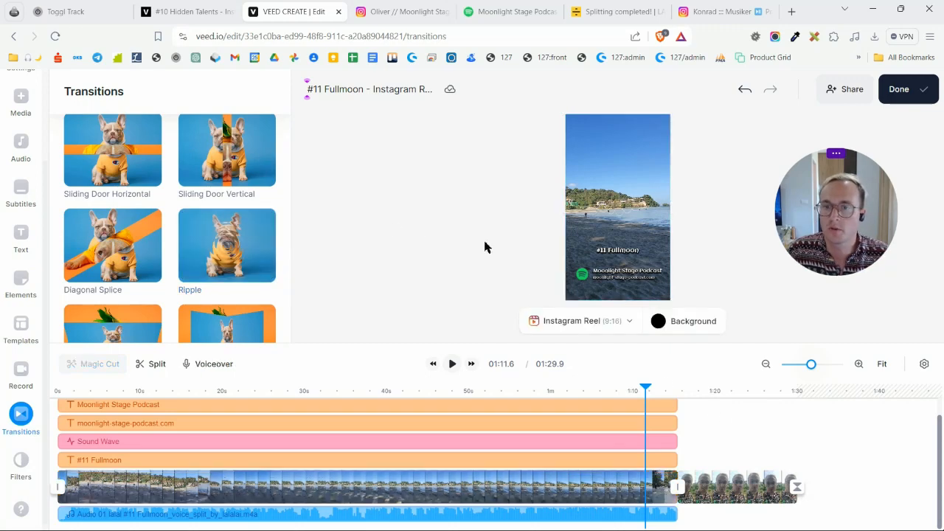
click(452, 363)
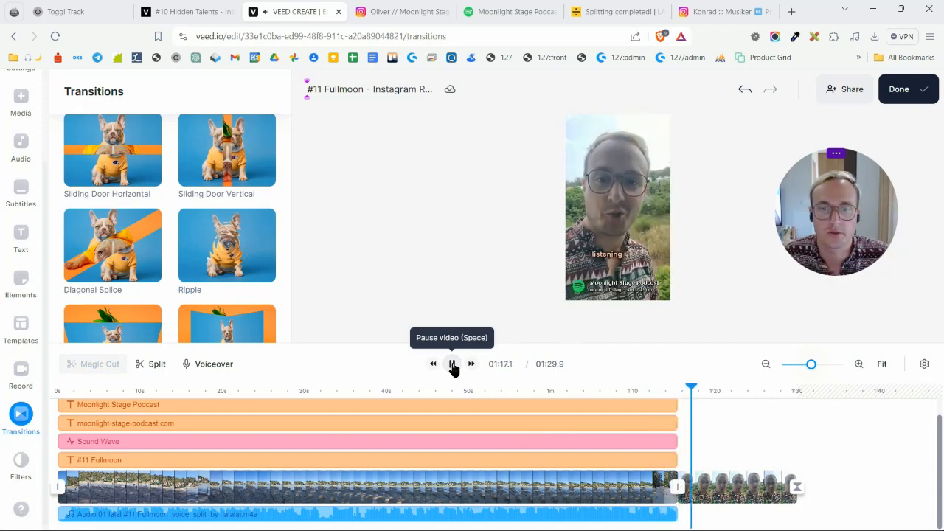
click(452, 365)
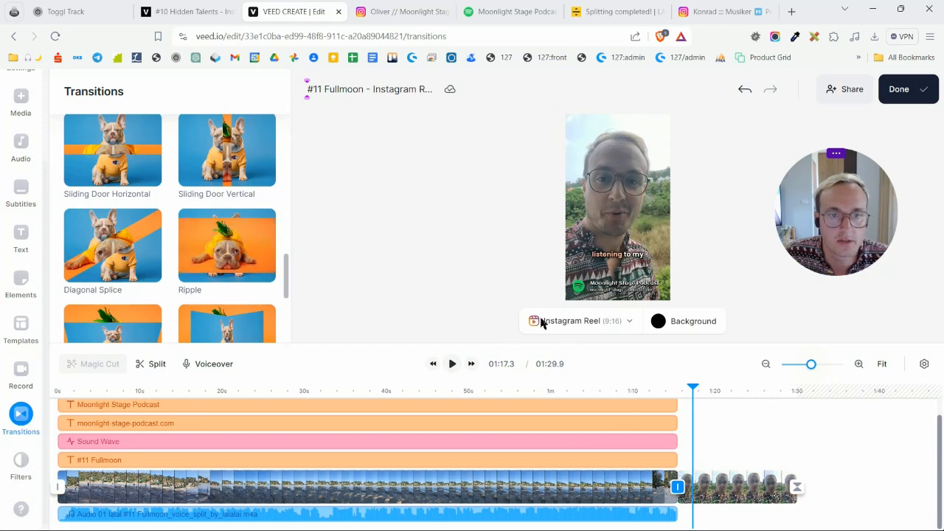
Apply the Ripple transition at the join between the beach and closing clips and preview it from about 1:12.
click(264, 255)
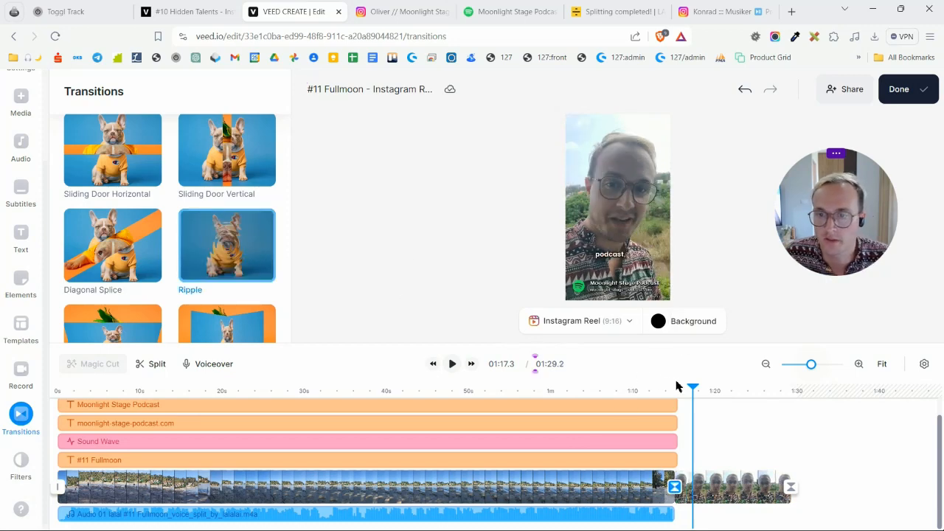
click(654, 390)
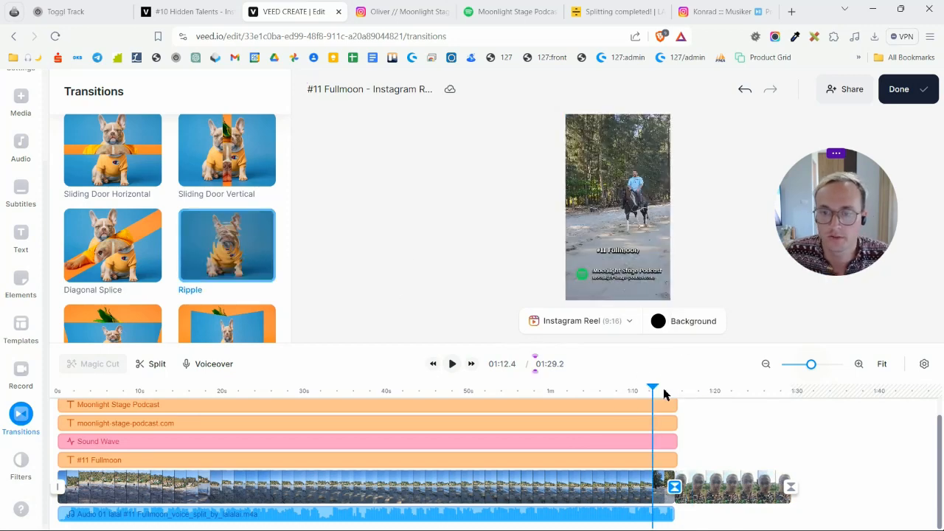
key(space)
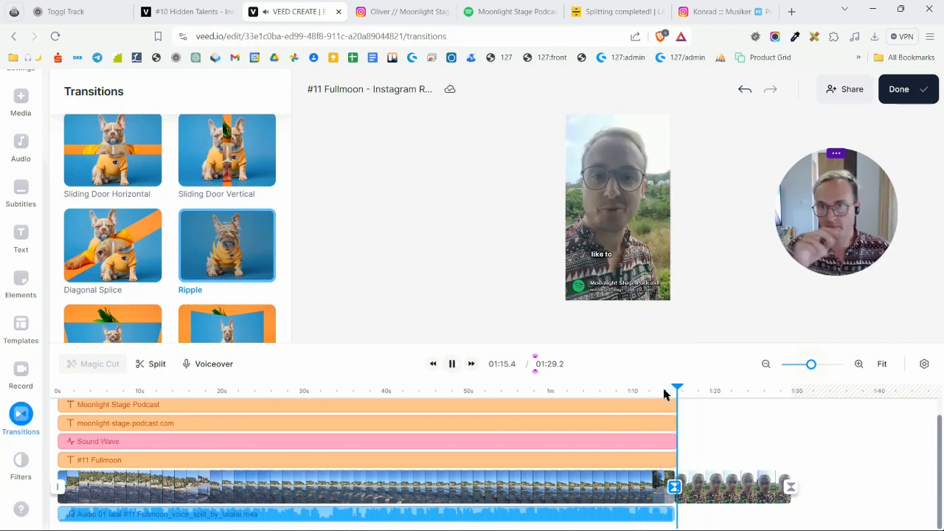
click(452, 364)
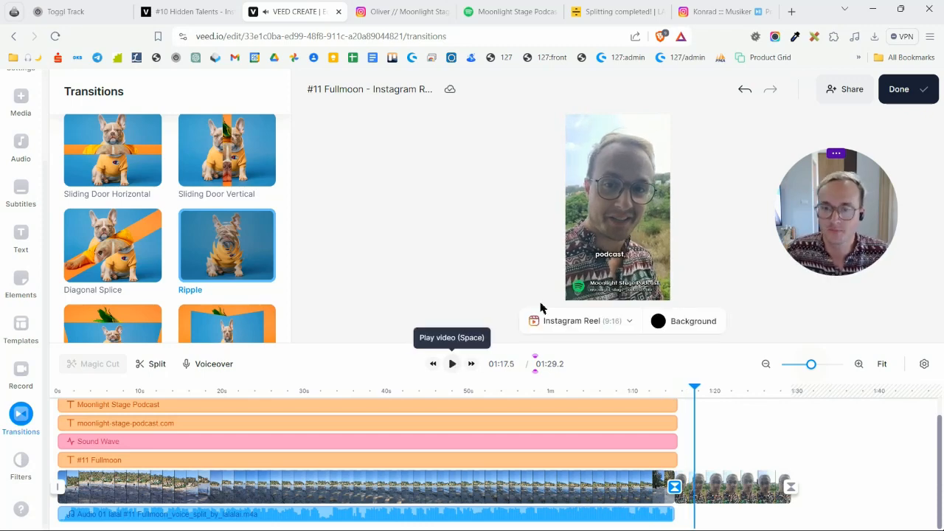
Move the Sound Wave overlay slightly lower in the frame, using the view at about 0:32.
click(175, 447)
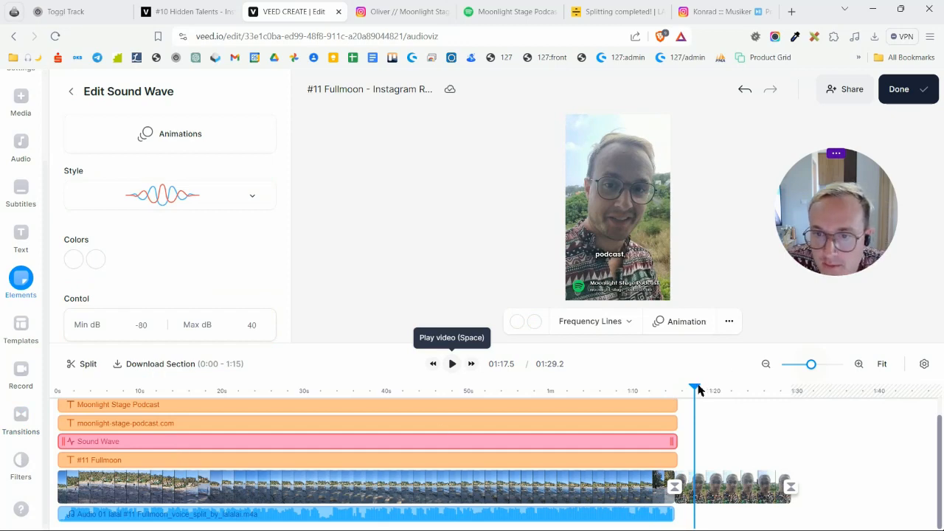
drag(696, 389, 325, 391)
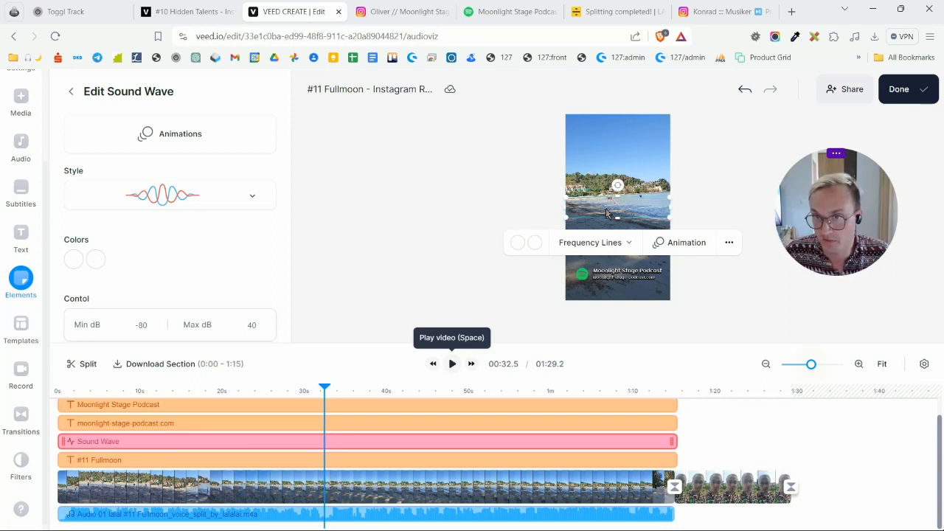
mouse_move(607, 212)
mouse_down()
mouse_move(606, 237)
mouse_move(608, 224)
mouse_up()
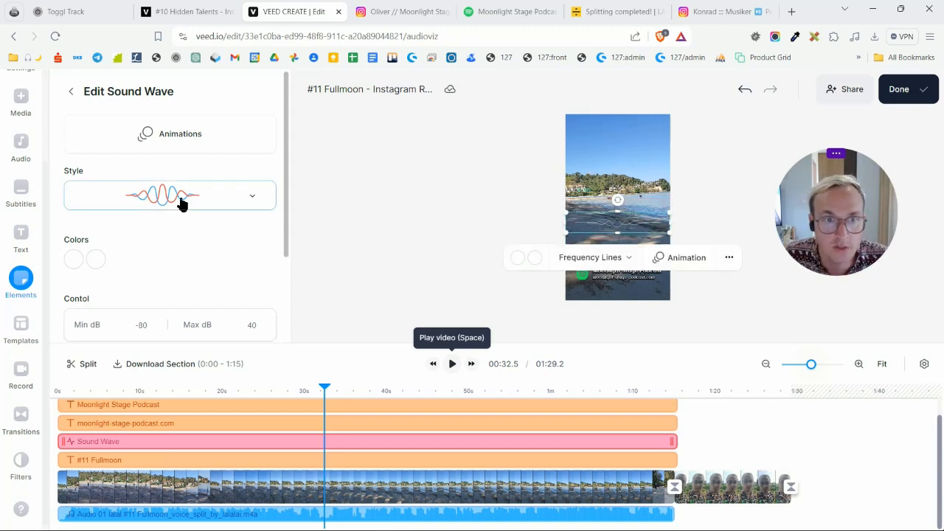
Change the sound wave's style to the Waves design with the green sample and preview it from about 0:32.
click(181, 202)
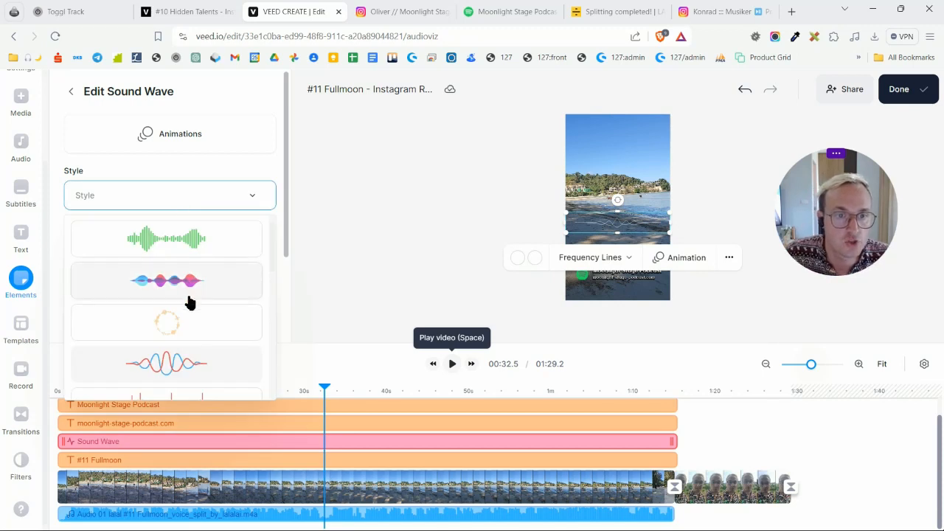
scroll(188, 286, down, 3)
scroll(187, 288, down, 6)
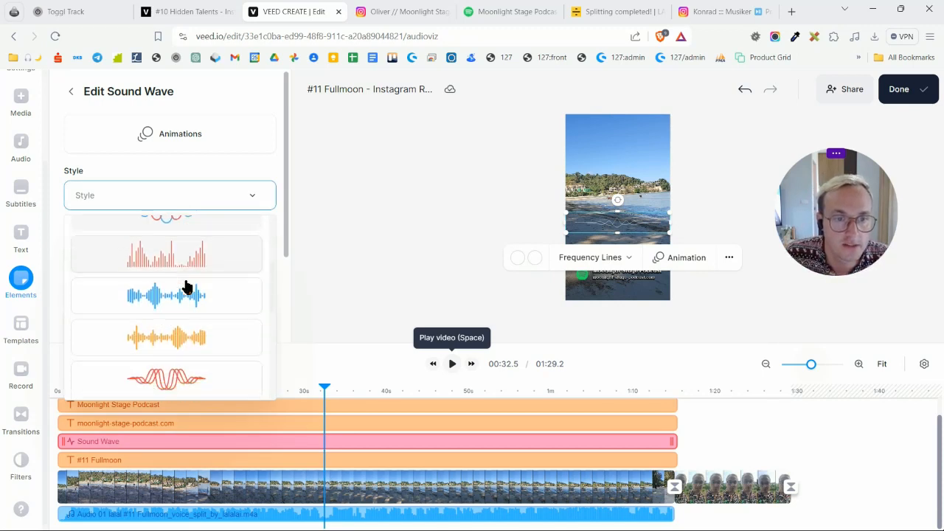
scroll(187, 288, down, 2)
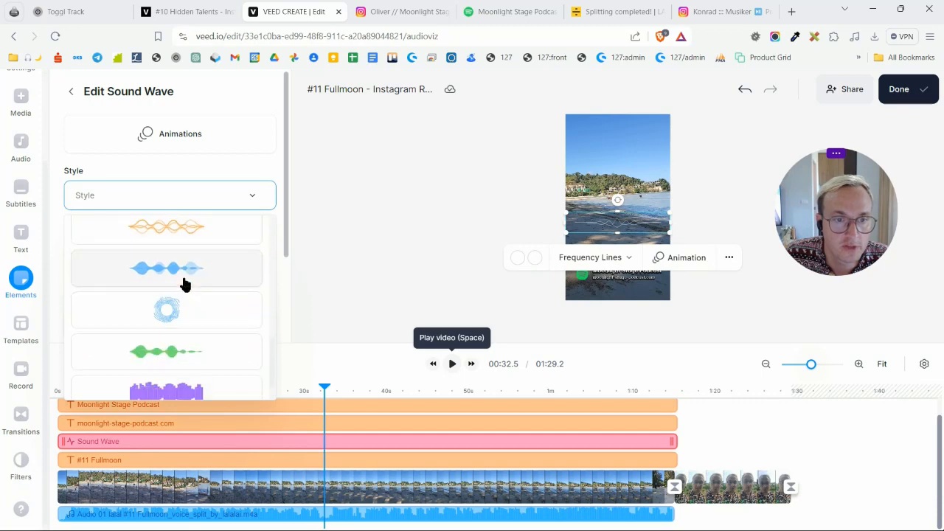
scroll(185, 286, down, 1)
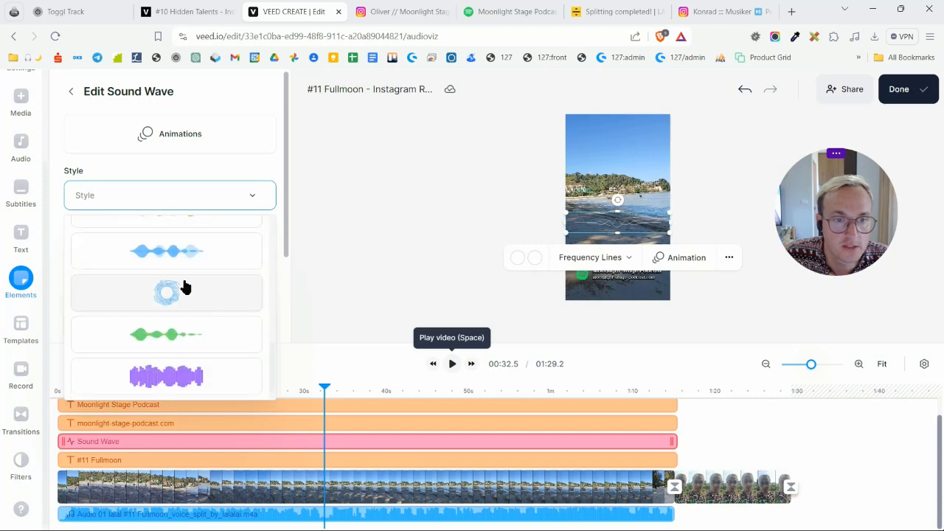
click(174, 338)
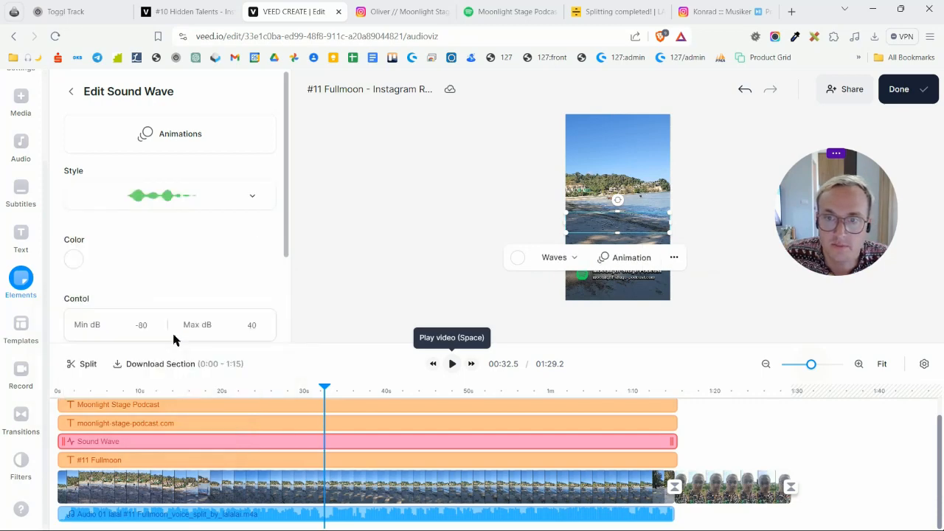
key(space)
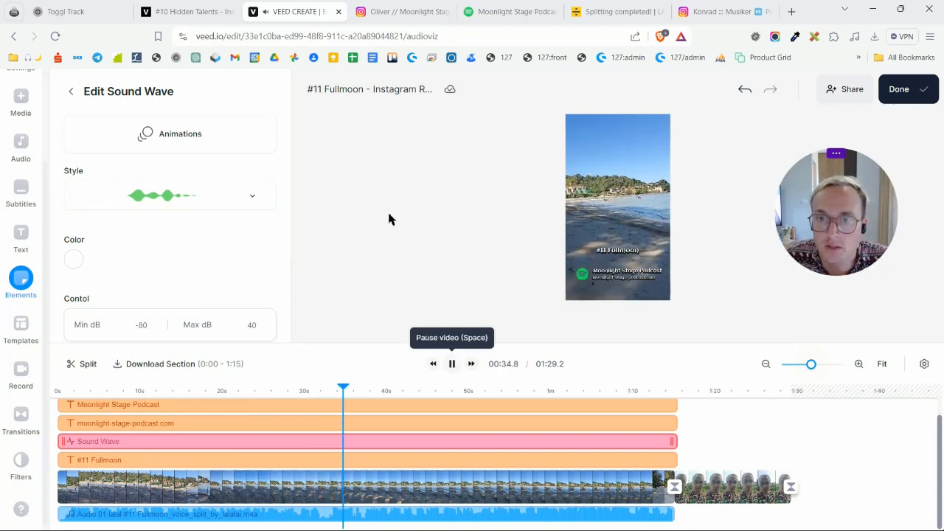
Stop the preview and try the Trio Wave style on the sound wave.
key(space)
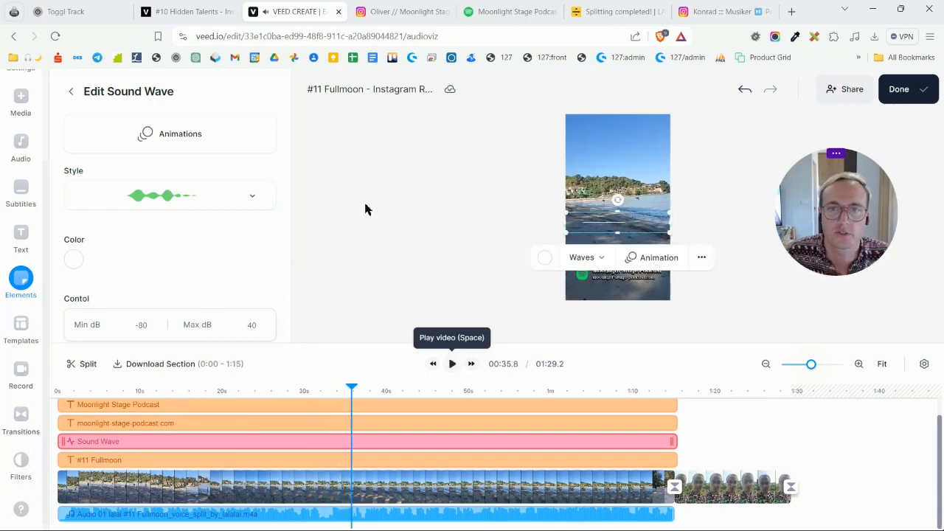
click(181, 203)
scroll(174, 280, up, 2)
scroll(174, 273, up, 1)
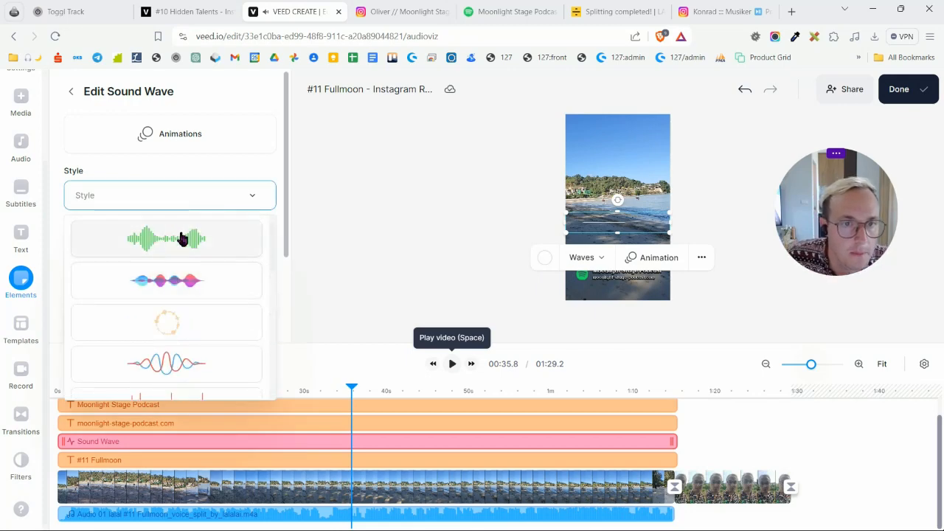
click(182, 244)
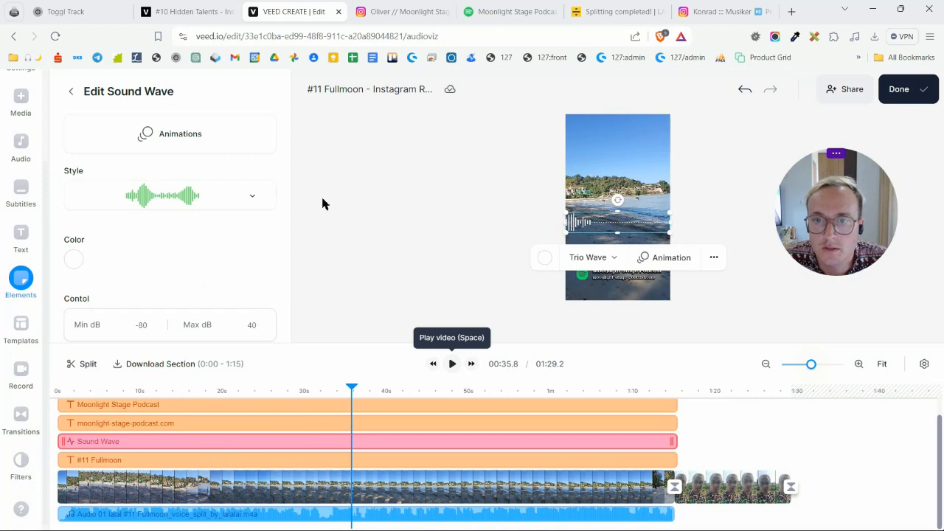
Try the Echo Lines style on the sound wave and preview it briefly from about 0:35.
click(211, 203)
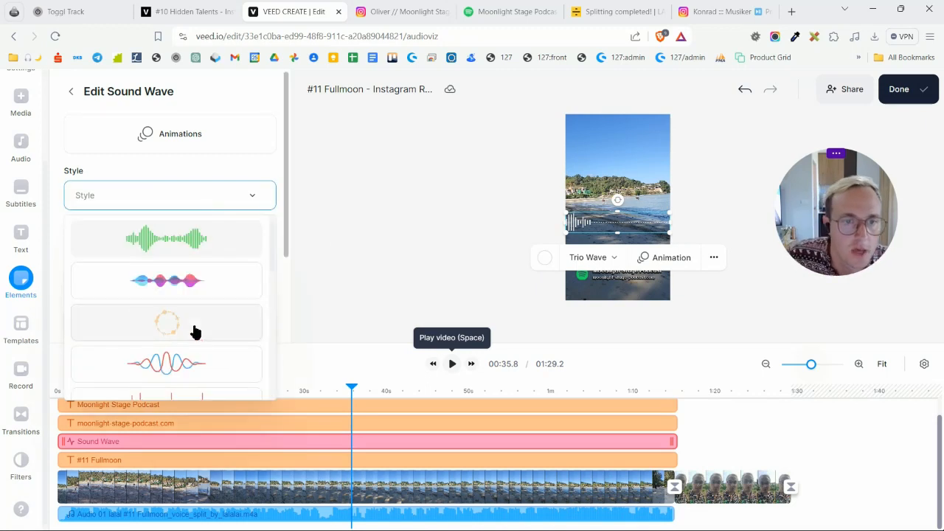
scroll(193, 336, down, 1)
scroll(193, 347, down, 3)
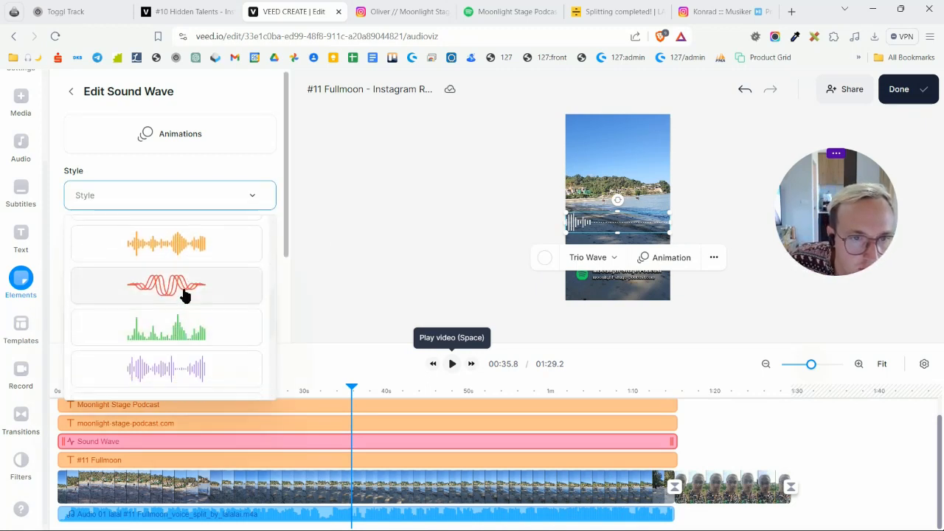
click(185, 295)
key(space)
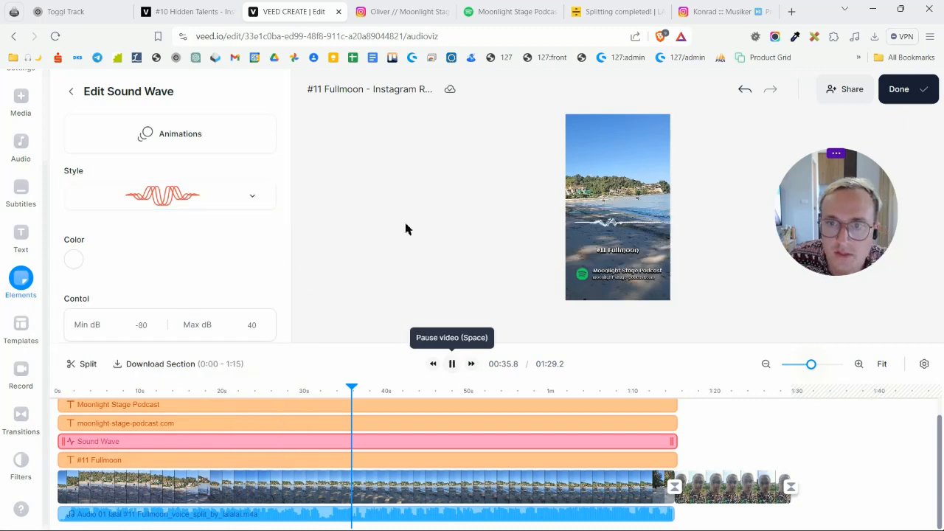
key(space)
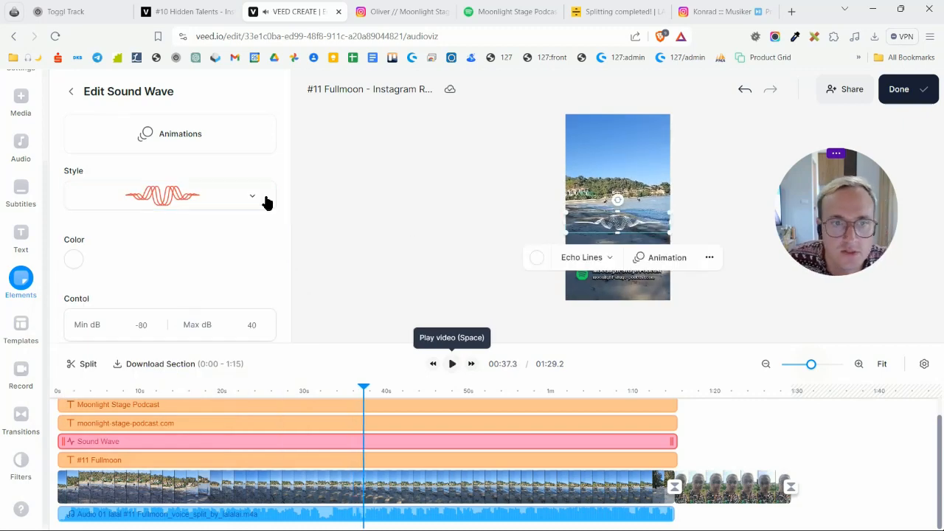
Try the Simi style on the sound wave and settle on the Frequency Lines style.
click(170, 194)
scroll(199, 295, up, 1)
scroll(196, 292, down, 3)
scroll(196, 292, up, 1)
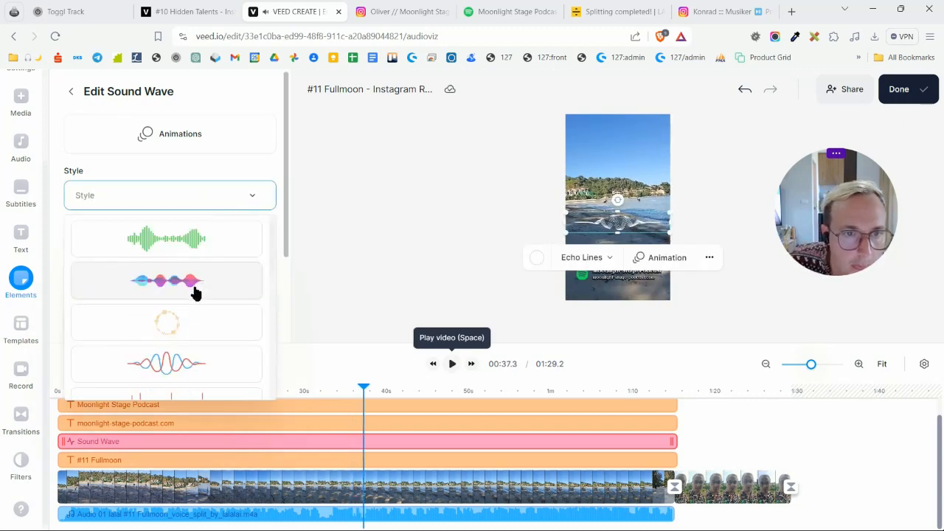
click(192, 288)
click(193, 205)
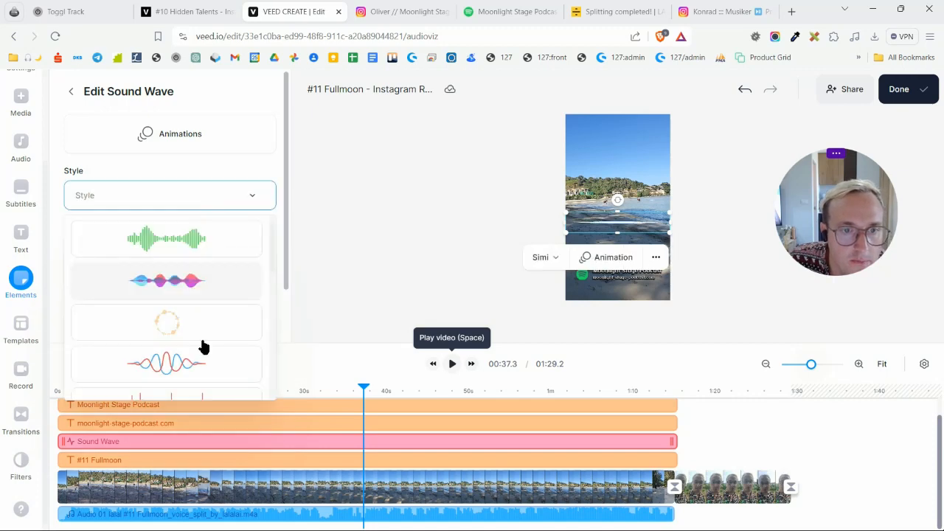
click(195, 364)
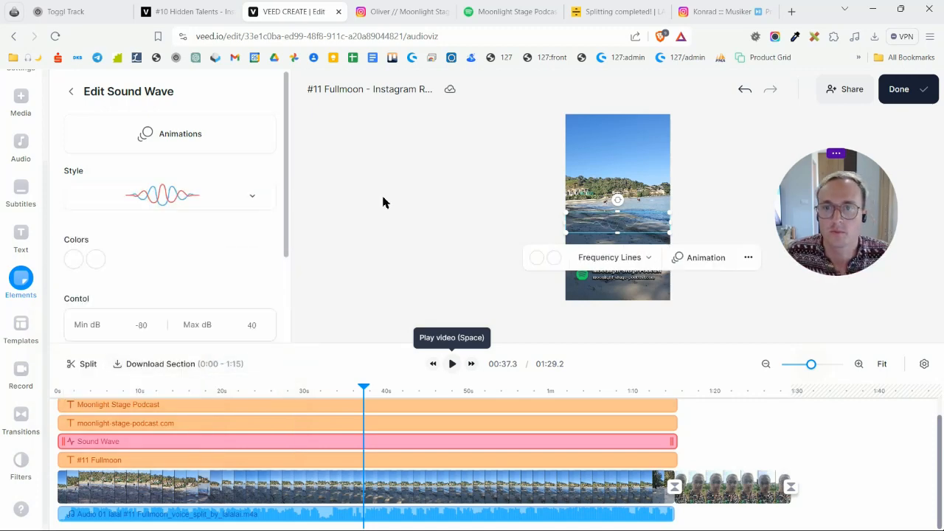
Move the #11 Fullmoon title up over the hills and place the sound wave just above the podcast name.
click(618, 237)
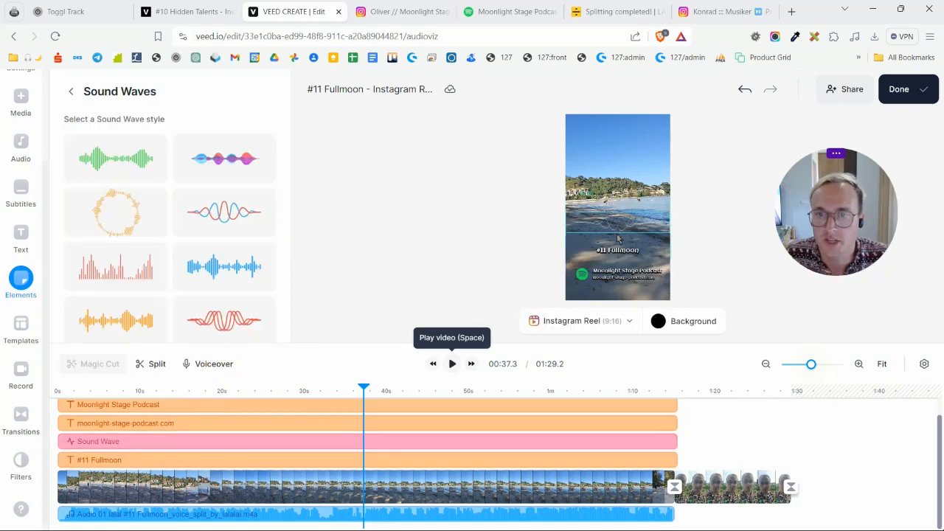
click(622, 234)
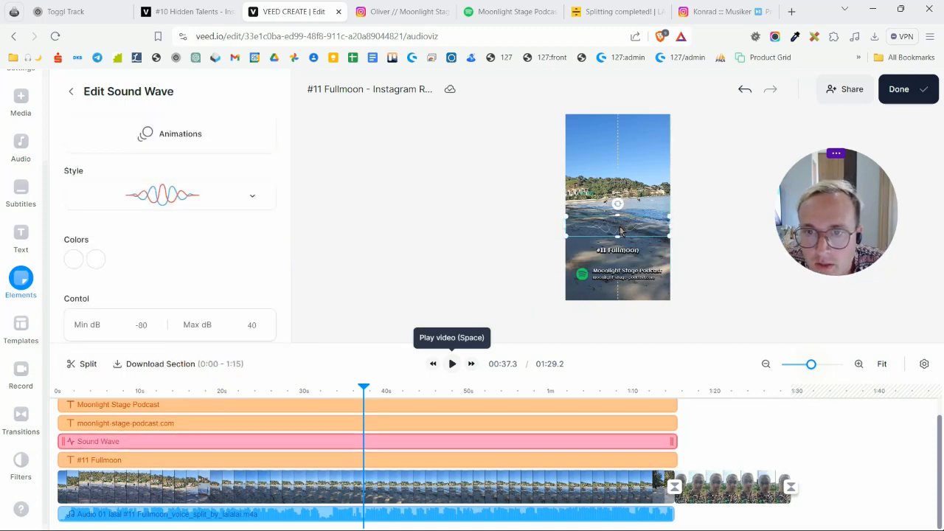
drag(622, 234, 623, 247)
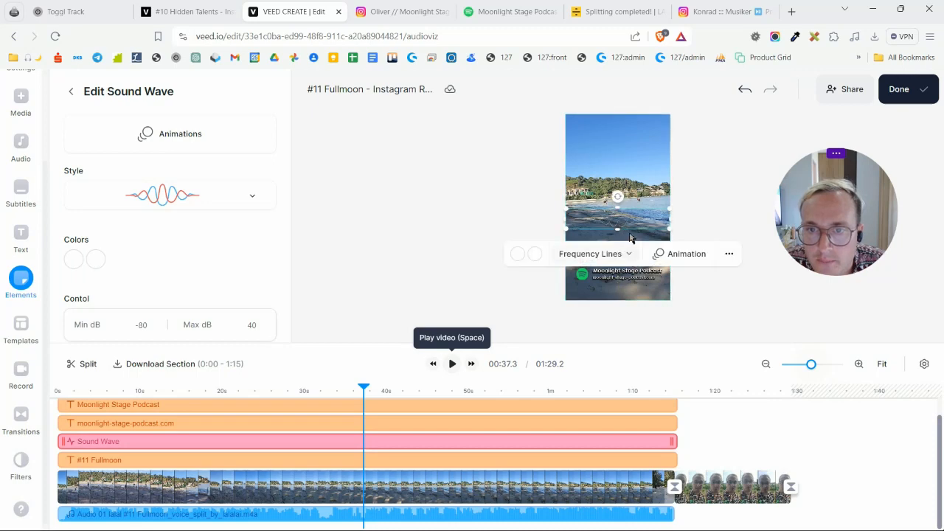
click(646, 236)
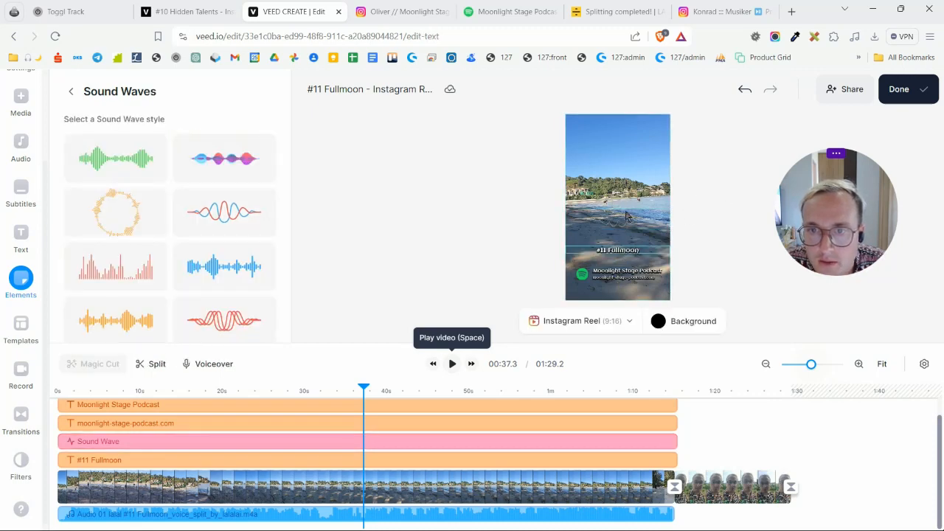
click(620, 182)
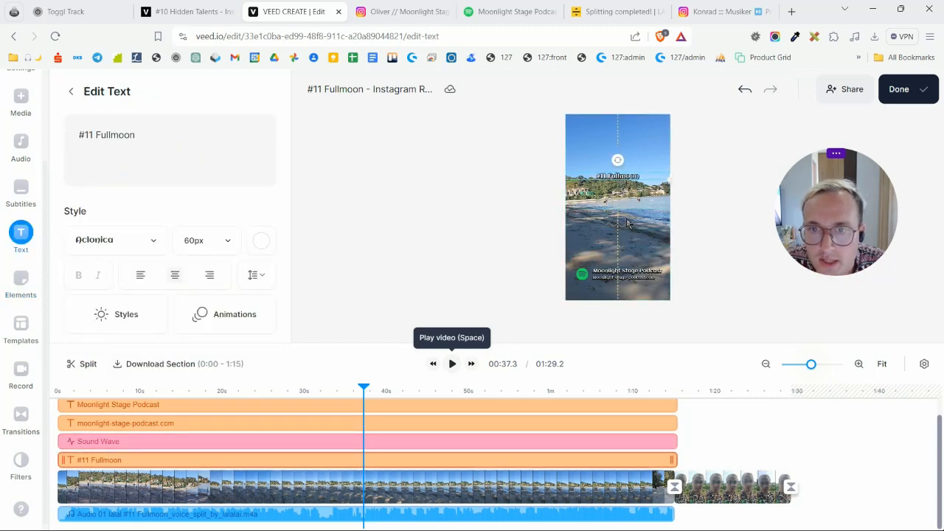
click(627, 247)
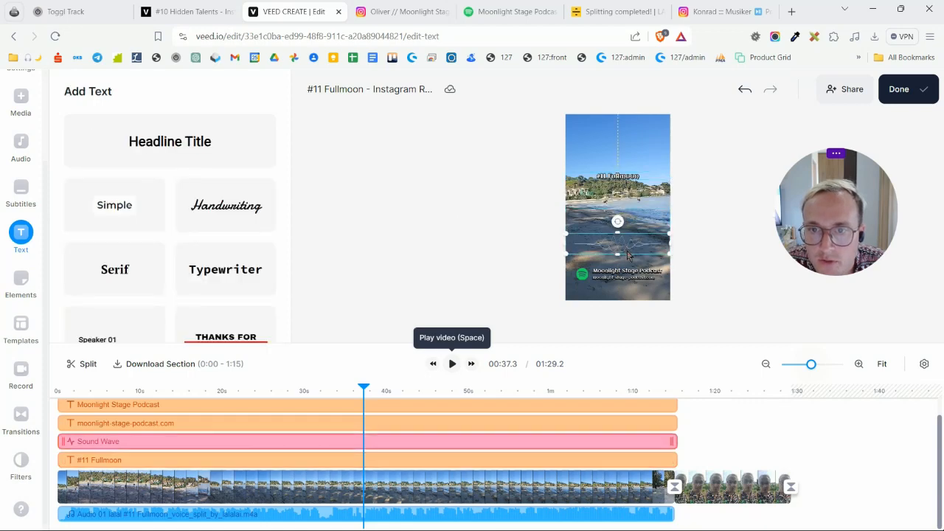
drag(630, 257, 630, 259)
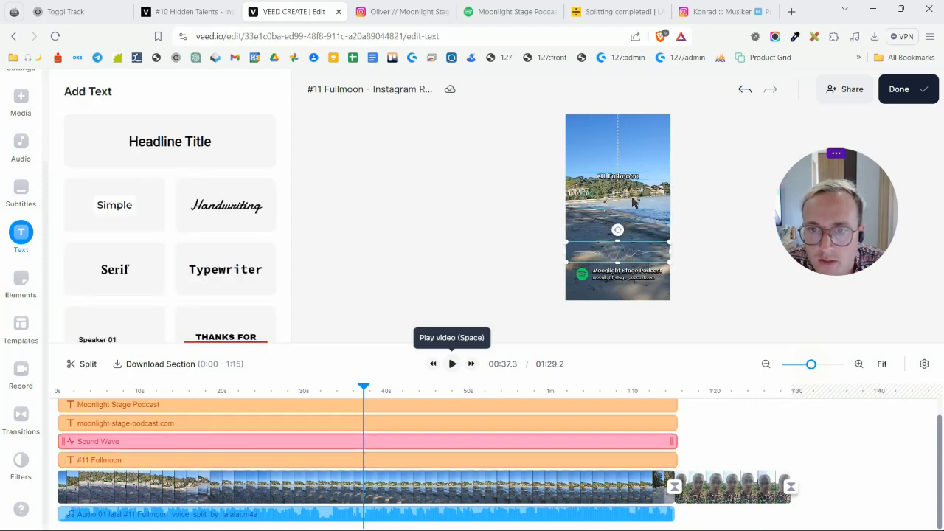
Move the #11 Fullmoon title back down to just above the sound wave, keeping it horizontally centred.
drag(634, 198, 637, 240)
click(741, 215)
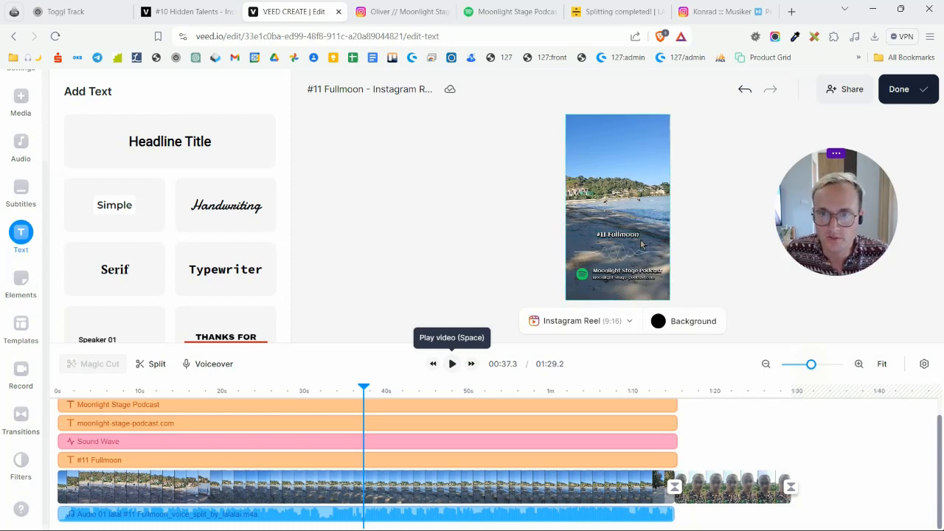
drag(636, 236, 636, 235)
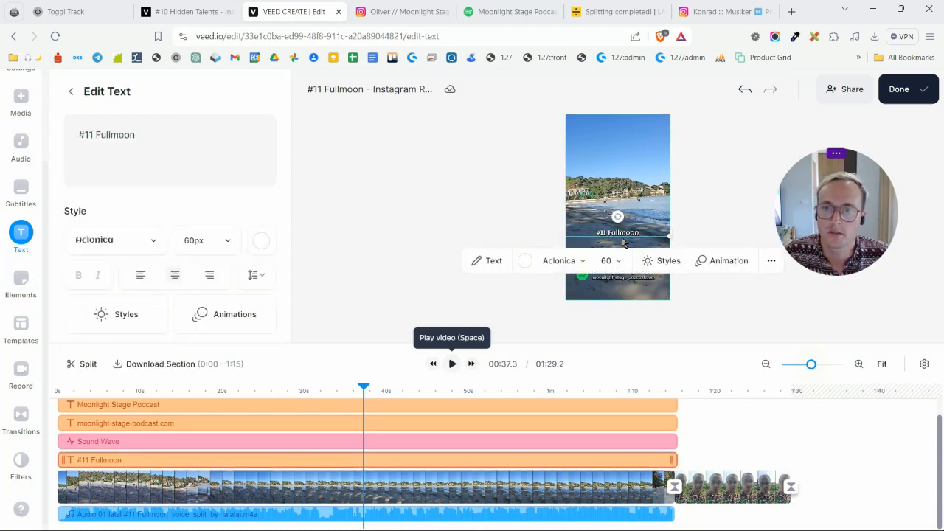
click(733, 223)
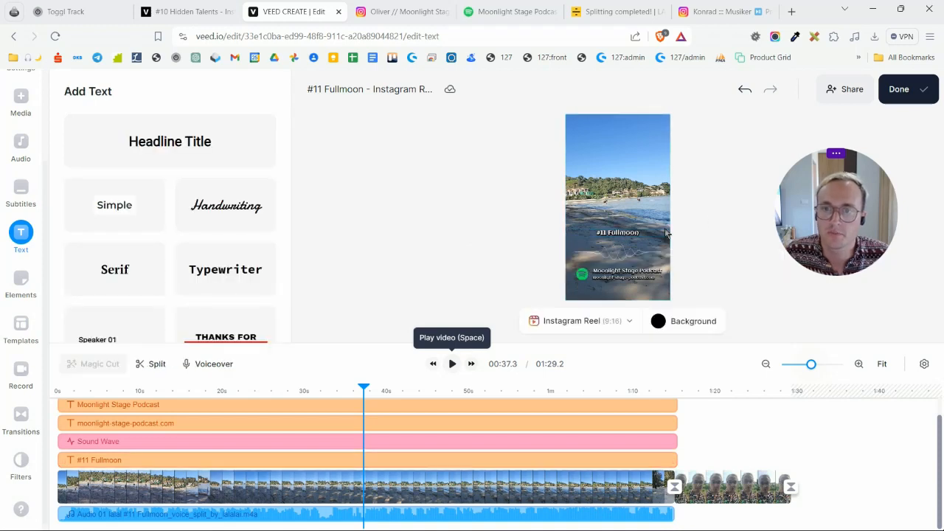
Adjust the sound wave's height so it sits midway between the #11 Fullmoon title and the podcast name.
click(624, 250)
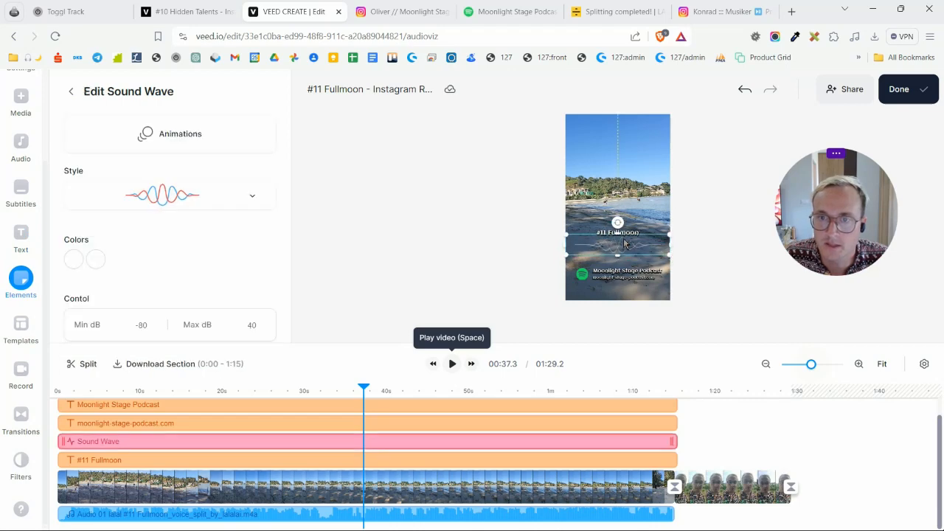
drag(624, 243, 626, 248)
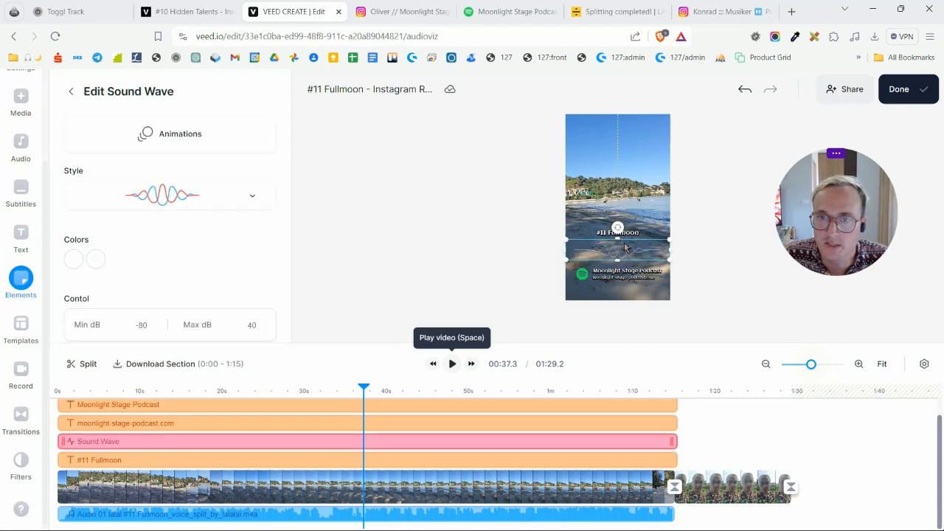
click(720, 220)
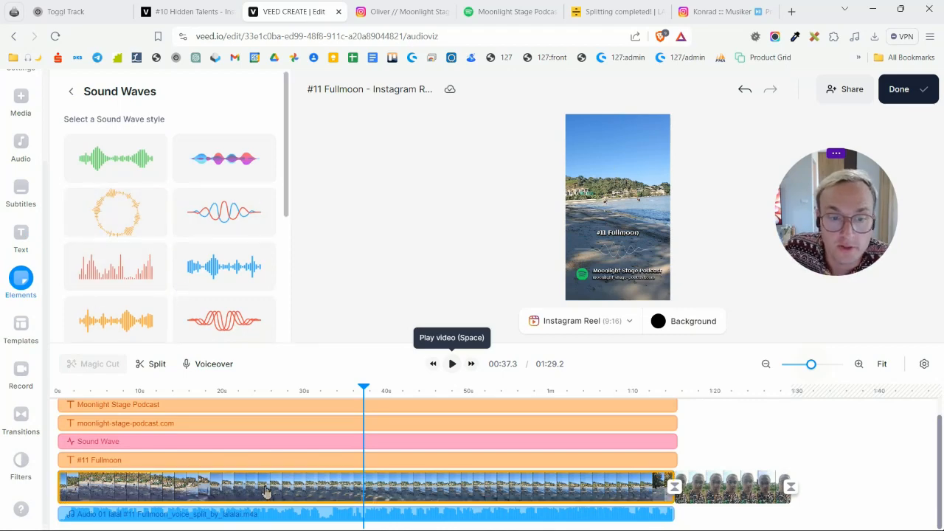
Generate automatic English subtitles from the 01 lalal #11 Fullmoon_voice_split_by_lalalai.m4a audio with automatic highlighting enabled.
click(238, 516)
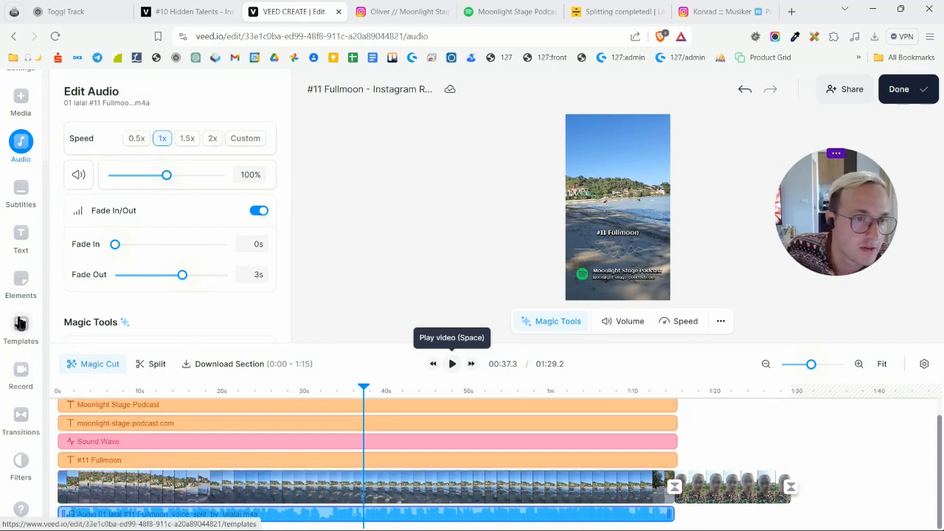
click(22, 190)
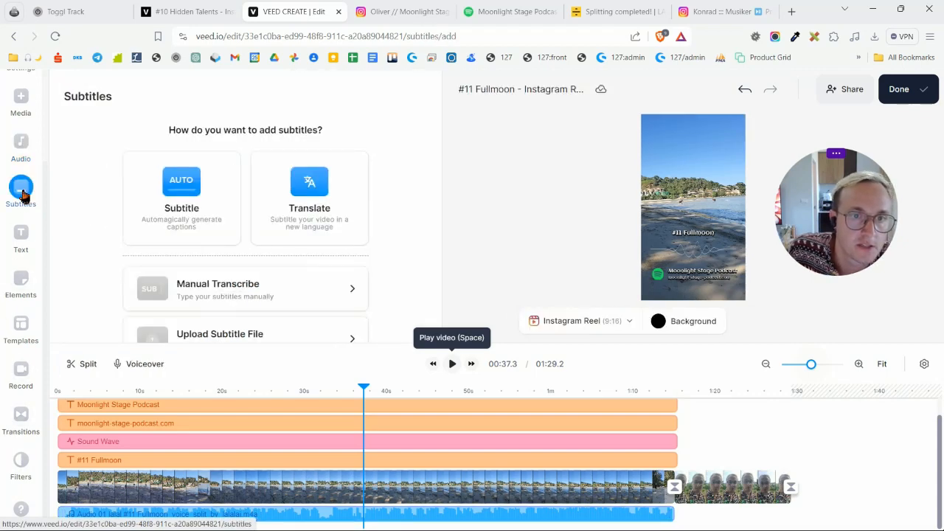
click(185, 188)
click(187, 177)
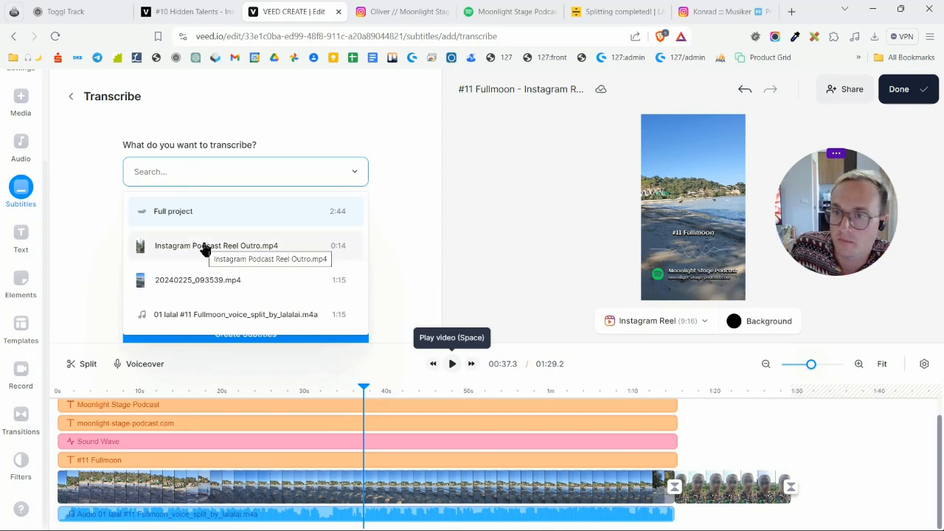
click(241, 316)
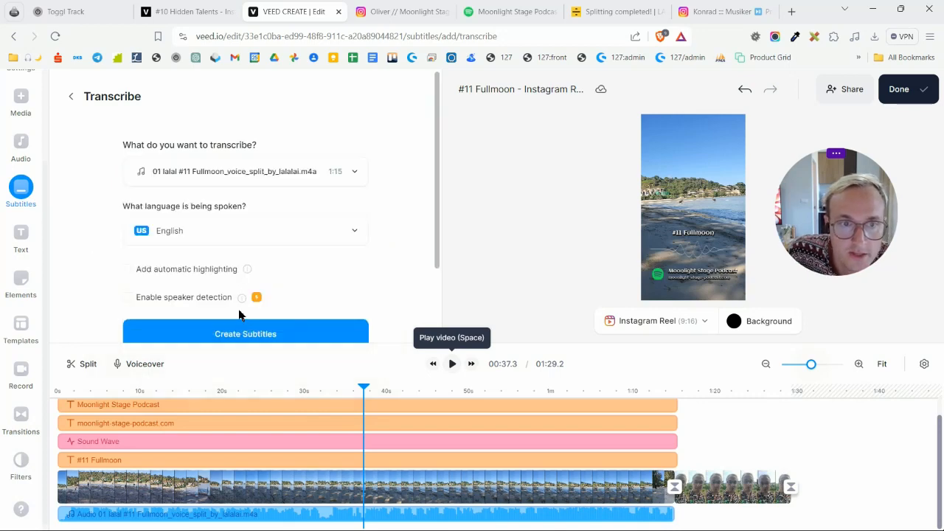
click(128, 271)
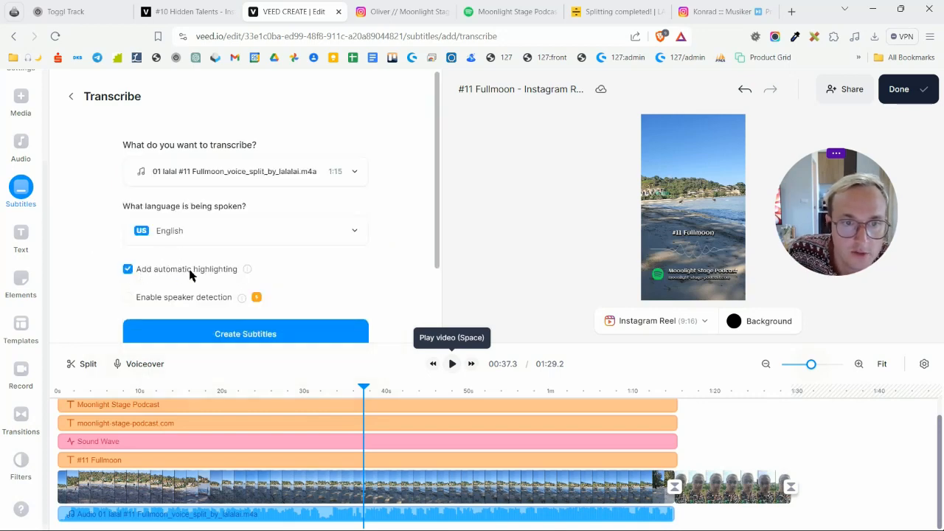
click(209, 326)
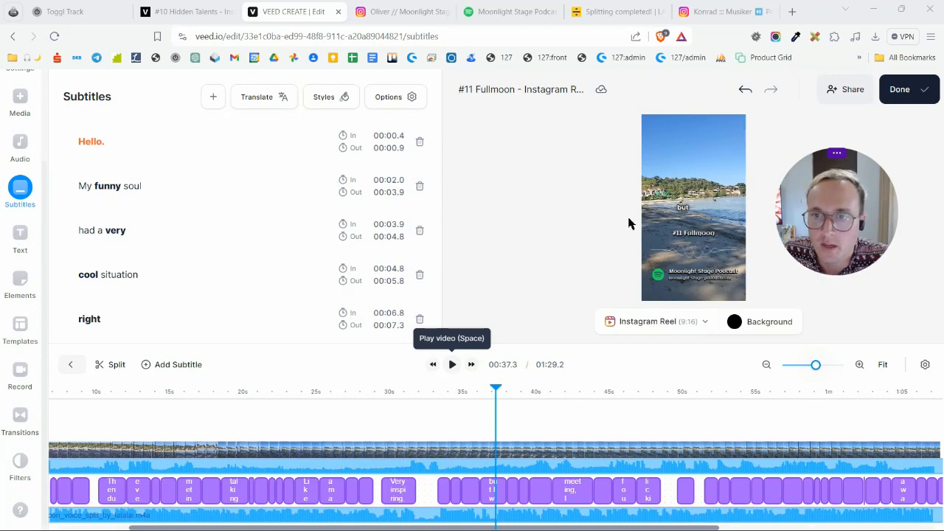
Move the subtitles up into the sky area of the frame and preview them from about 0:37 to 0:42.
click(694, 213)
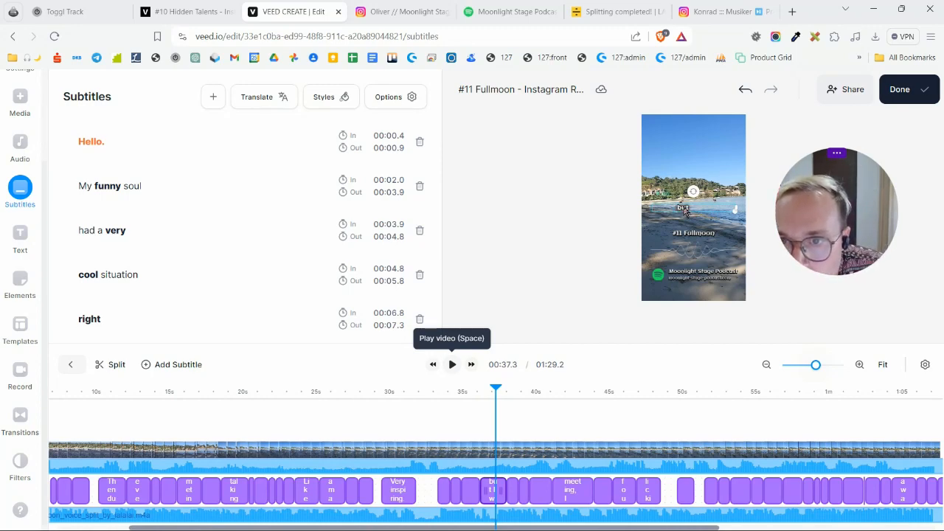
drag(684, 211, 685, 161)
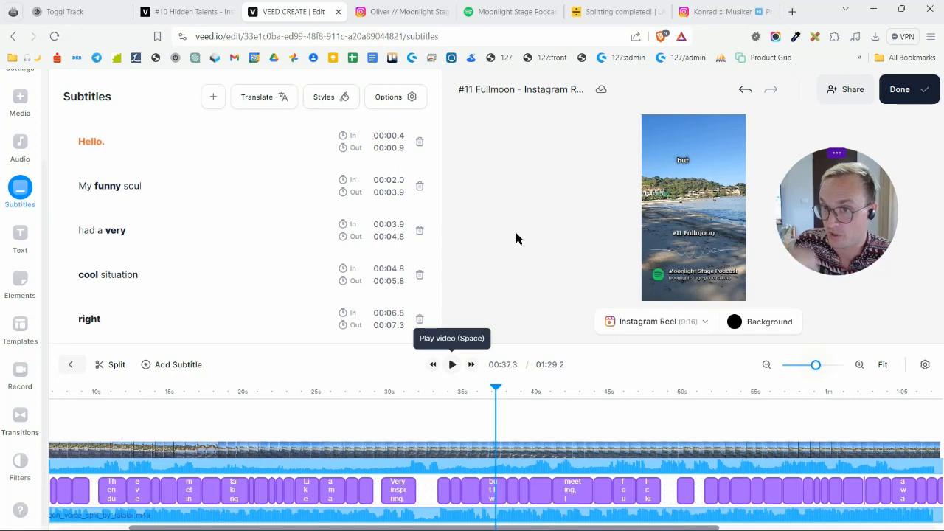
key(space)
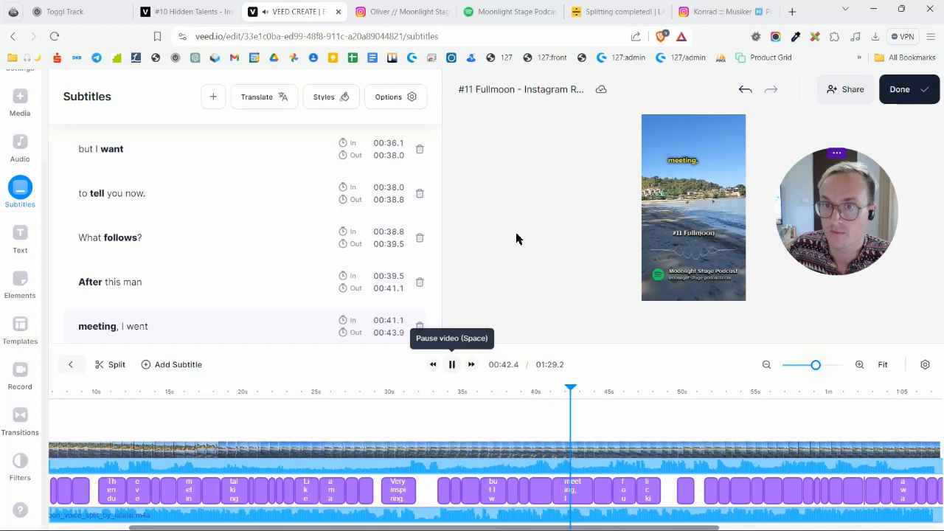
key(space)
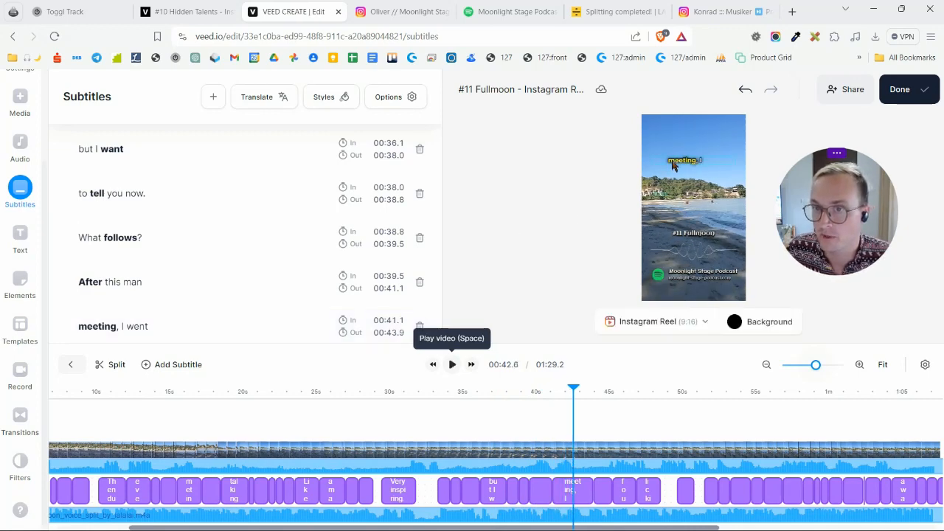
Set the subtitles' automatic highlight colour to light green #a6d2a8 in the subtitle styles.
click(322, 99)
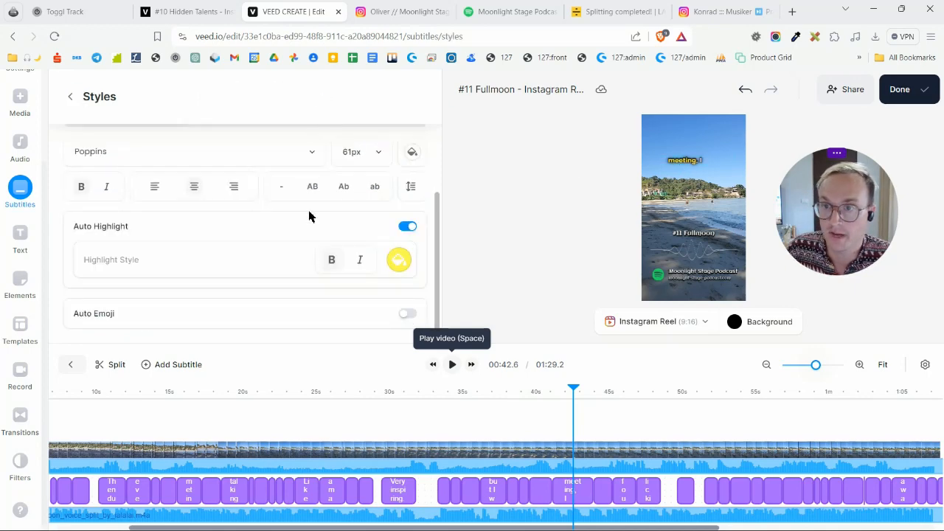
click(398, 261)
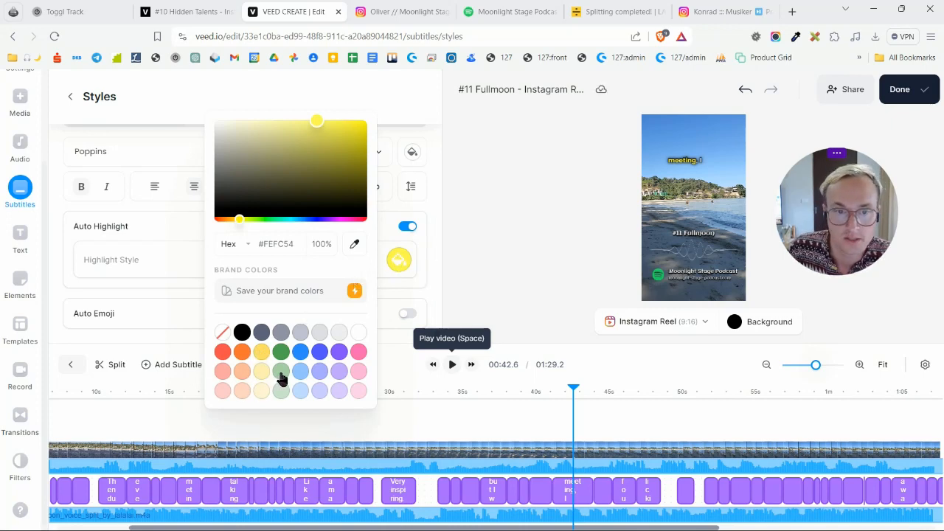
click(243, 373)
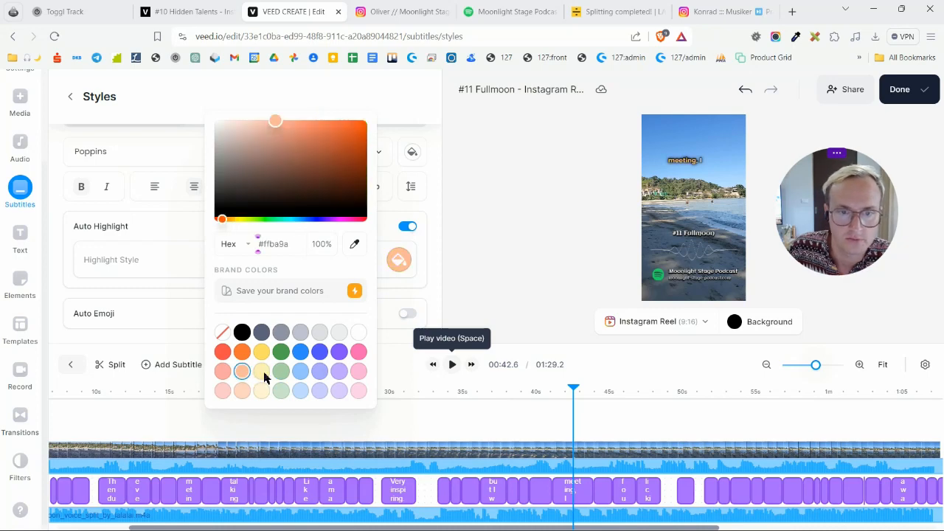
click(281, 373)
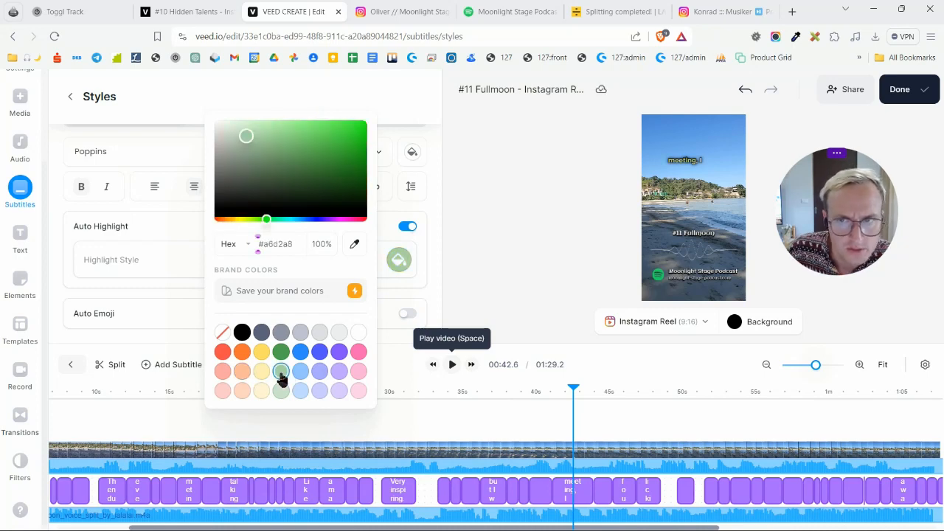
click(441, 276)
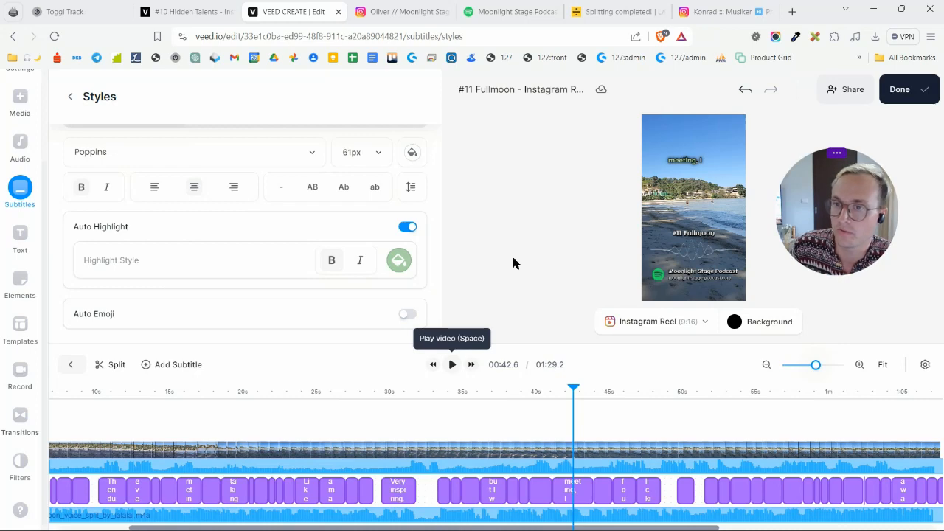
Preview the restyled subtitles from about 0:43 to 0:47 and look over the rest of the timeline.
key(space)
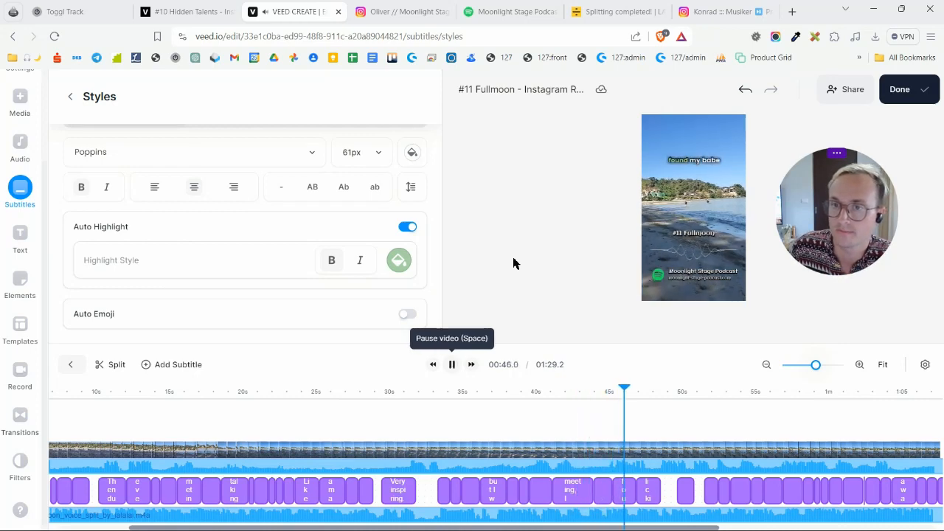
key(space)
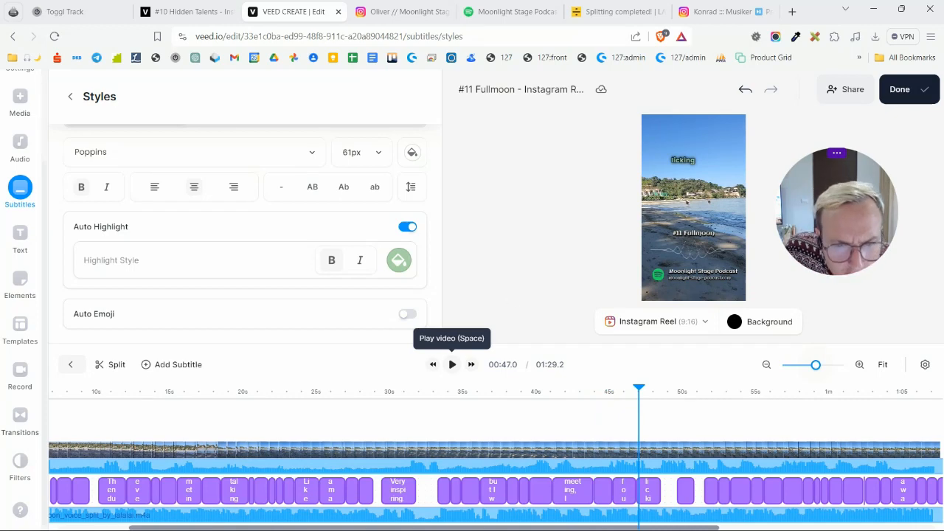
drag(385, 528, 313, 528)
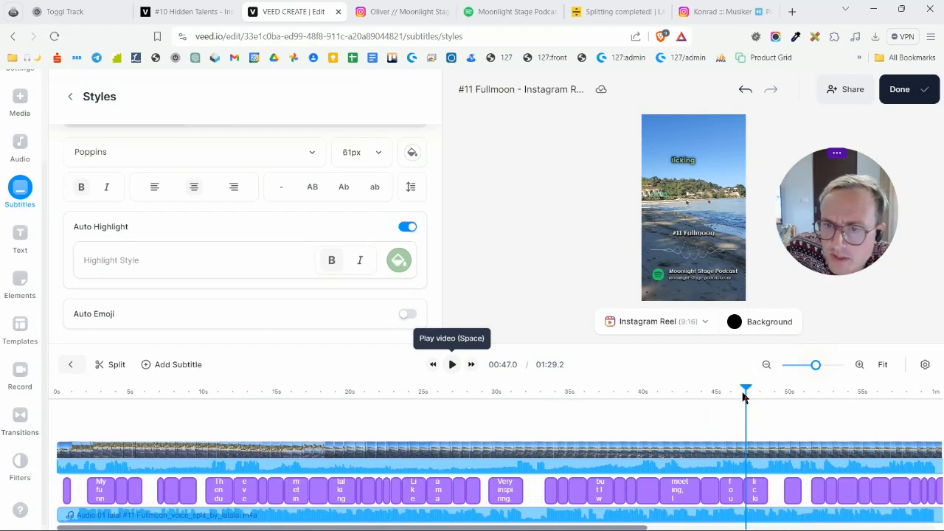
drag(617, 528, 922, 518)
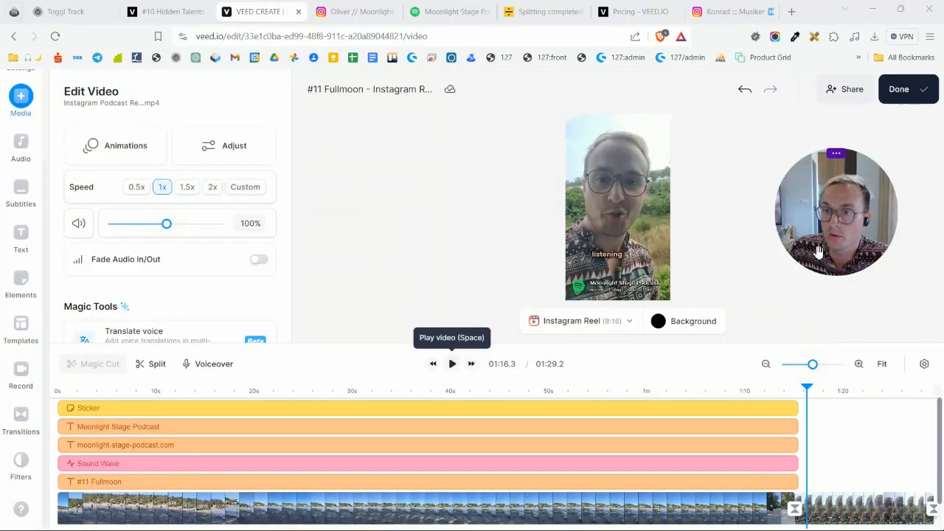
Export the finished #11 Fullmoon - Instagram Reel project as a video, keeping the custom quality and faster export settings.
drag(826, 231, 837, 223)
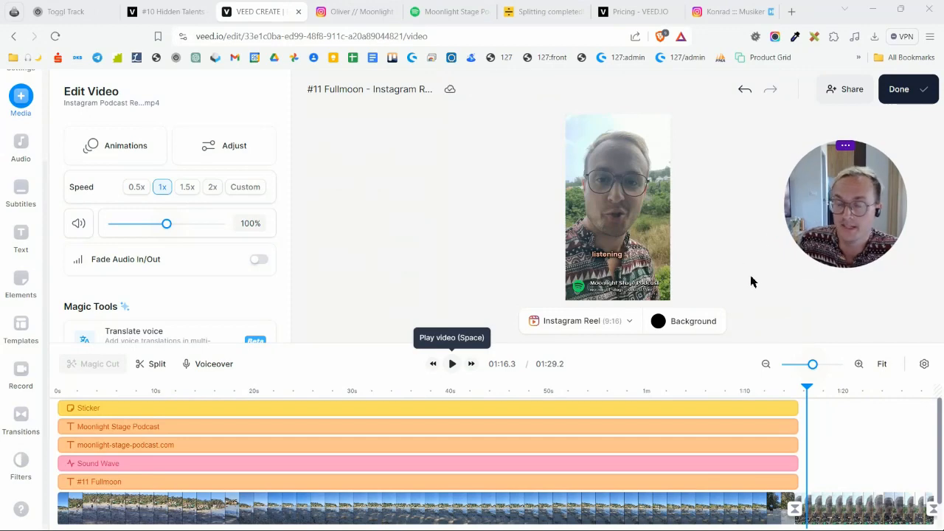
click(925, 91)
drag(856, 181, 464, 161)
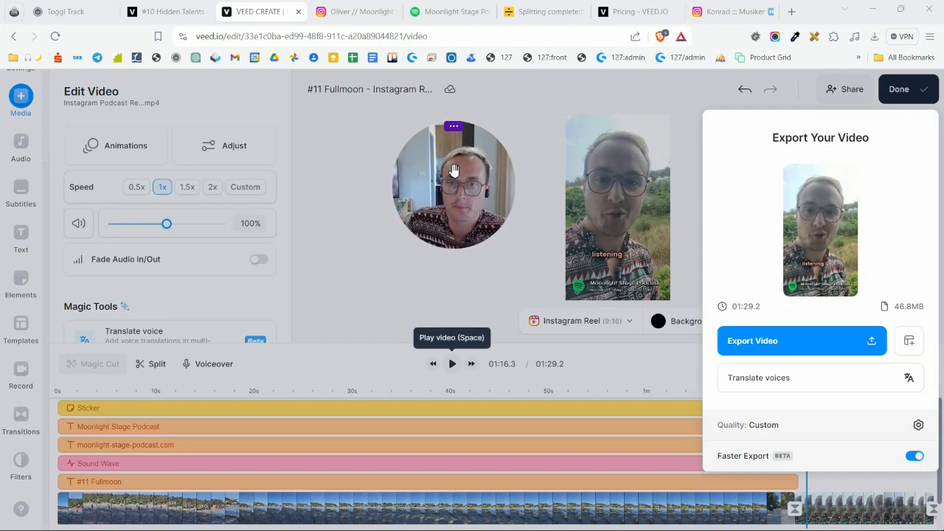
click(809, 350)
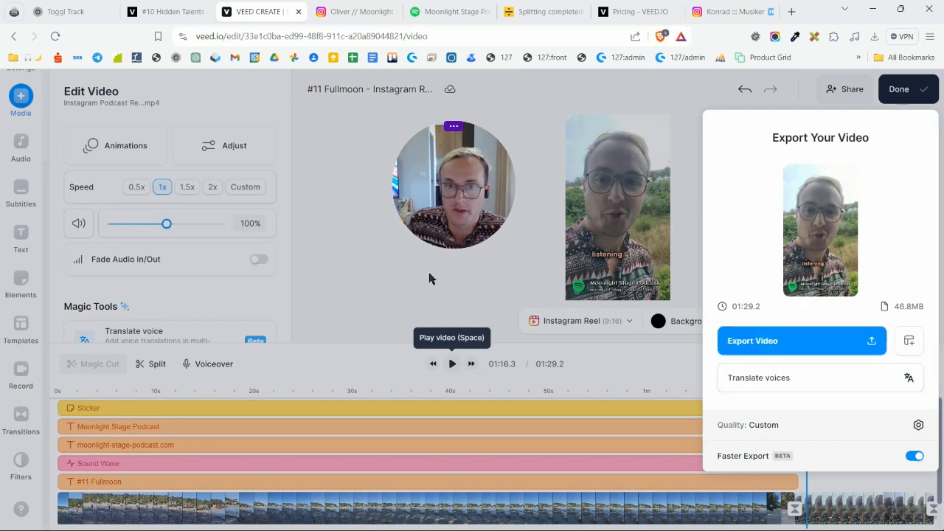
click(815, 343)
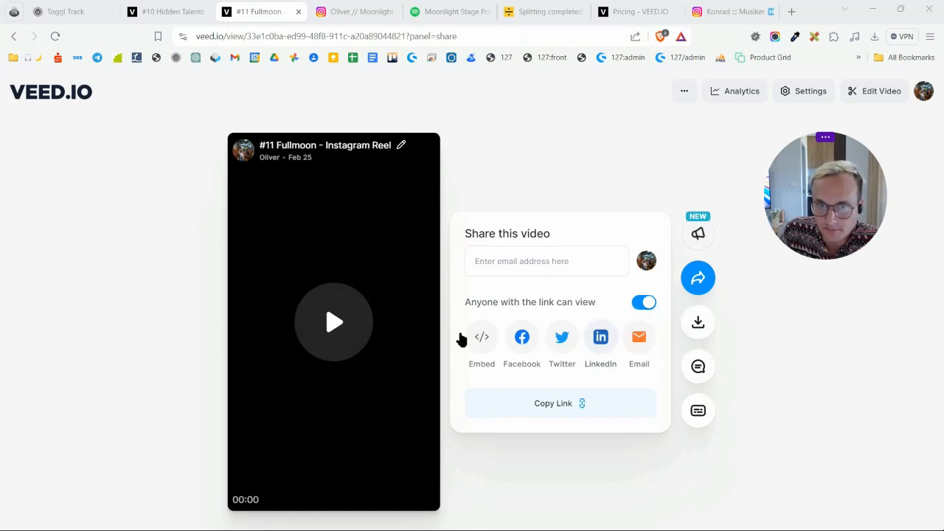
Play the start of the exported reel and download it as #11 Fullmoon - Instagram Reel.mp4 into the 20240224 Podcast #11 - Fullmoon folder.
click(330, 325)
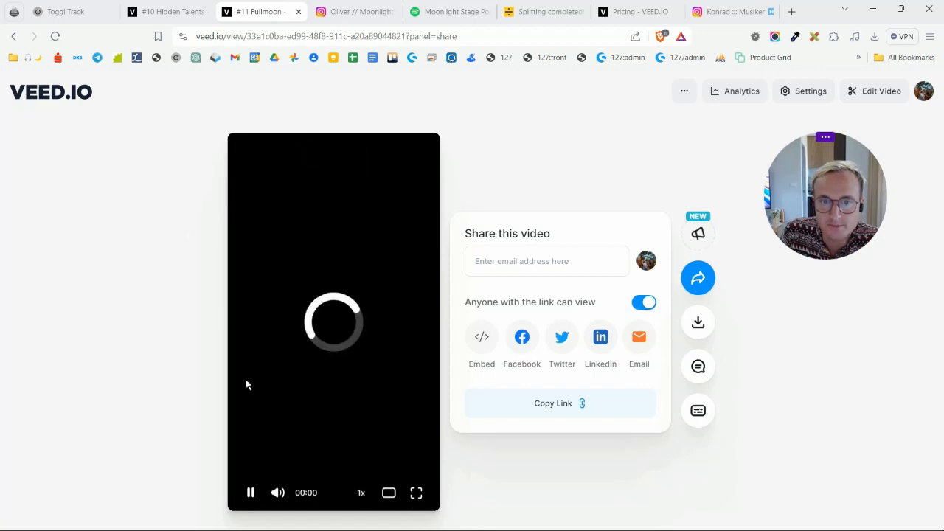
click(251, 501)
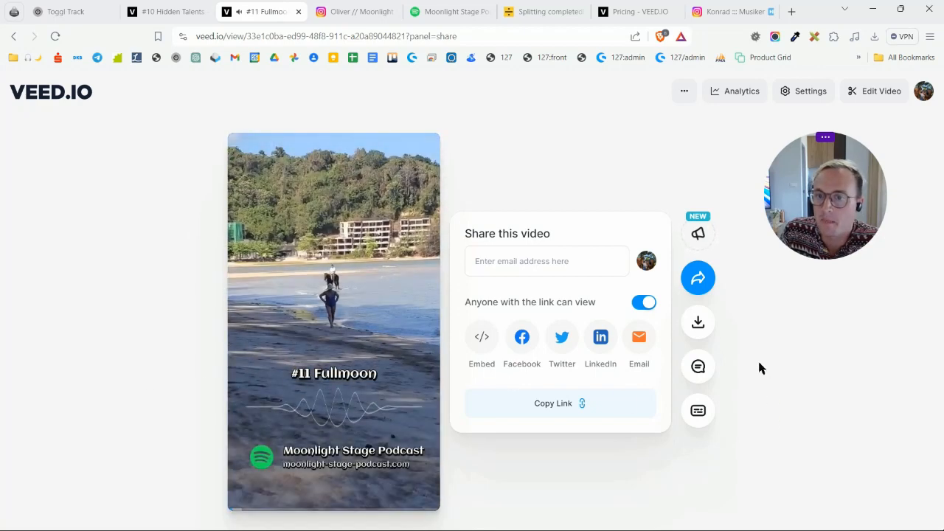
click(699, 326)
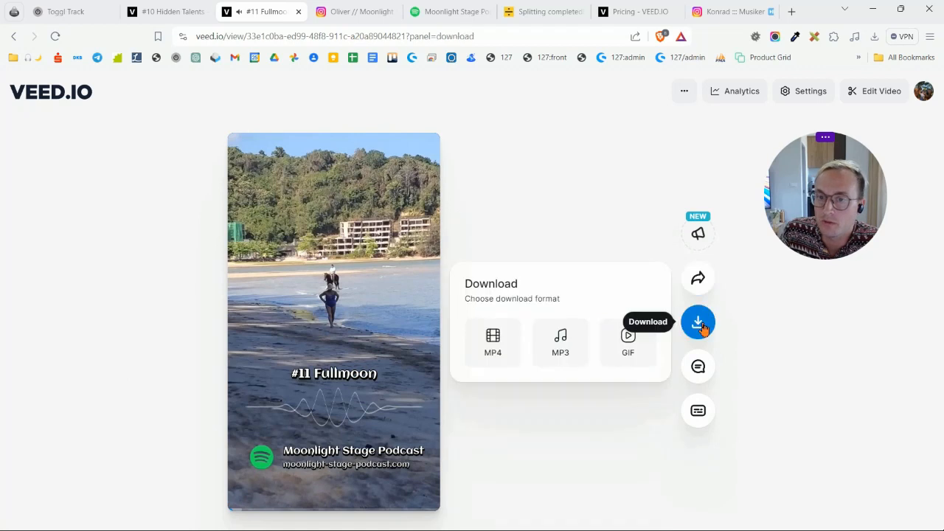
click(490, 364)
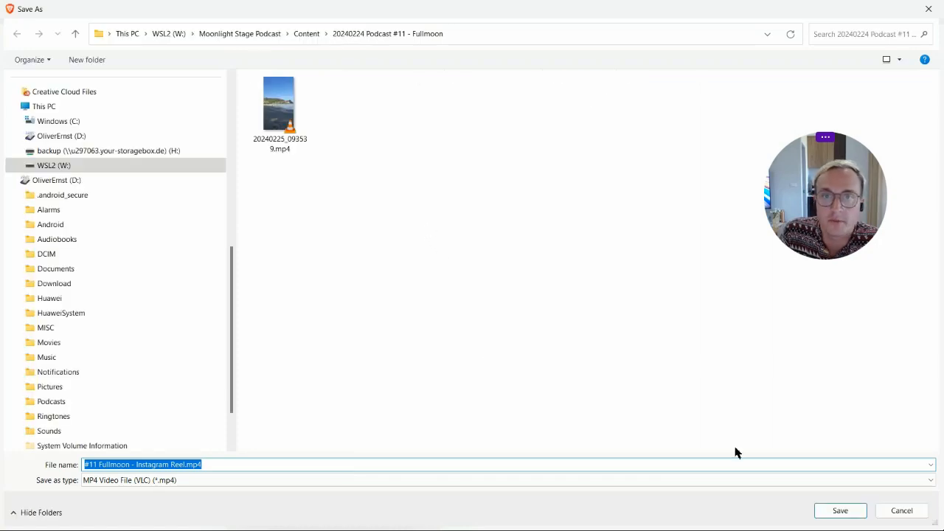
click(841, 511)
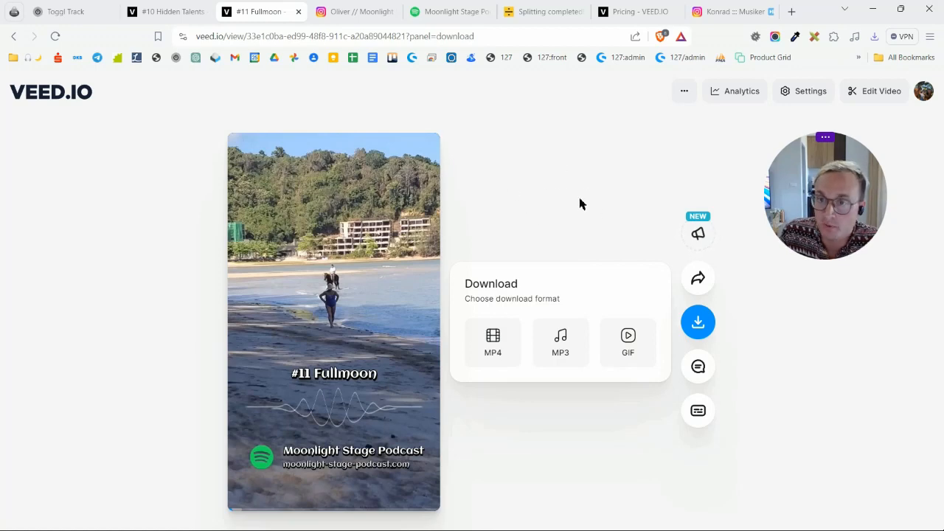
Switch to Instagram to look over the profile's existing posts, and open the Moonlight Stage Podcast page on Spotify.
click(362, 11)
scroll(382, 320, down, 2)
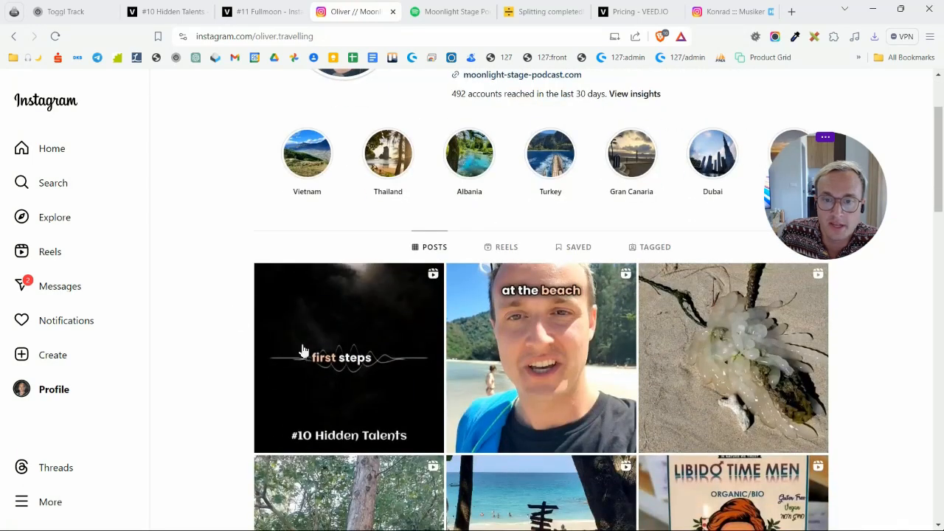
scroll(310, 354, up, 2)
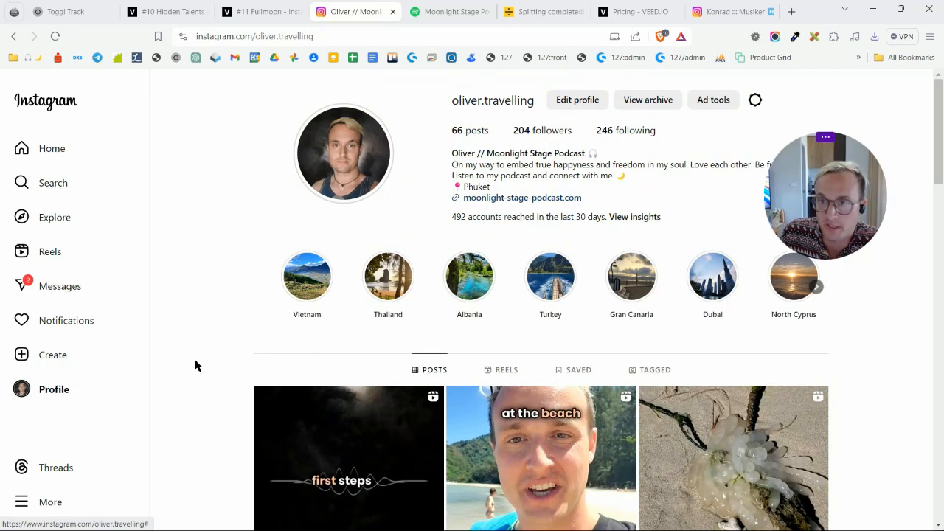
click(438, 13)
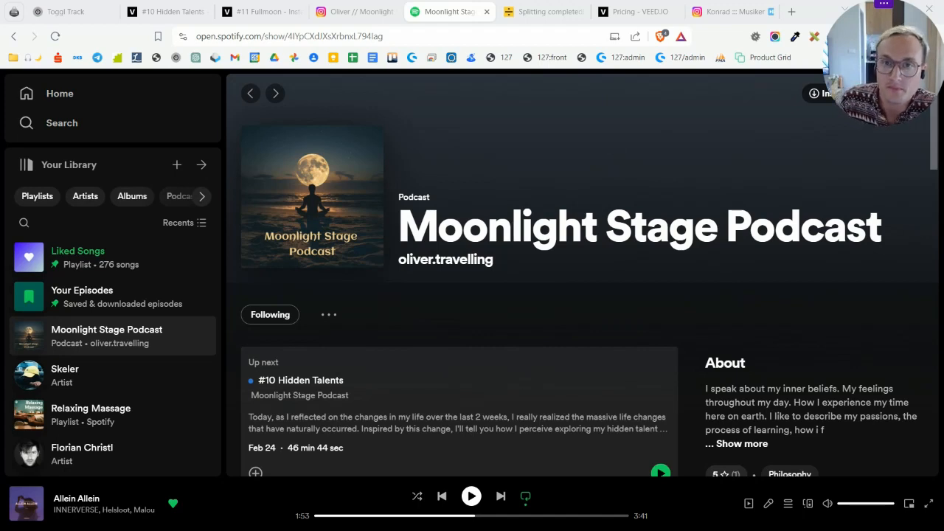
Switch to the LALAL.AI pricing page, examine the Love Pack's minutes and one-time fee, and reload the page to refresh the minute balance.
click(545, 11)
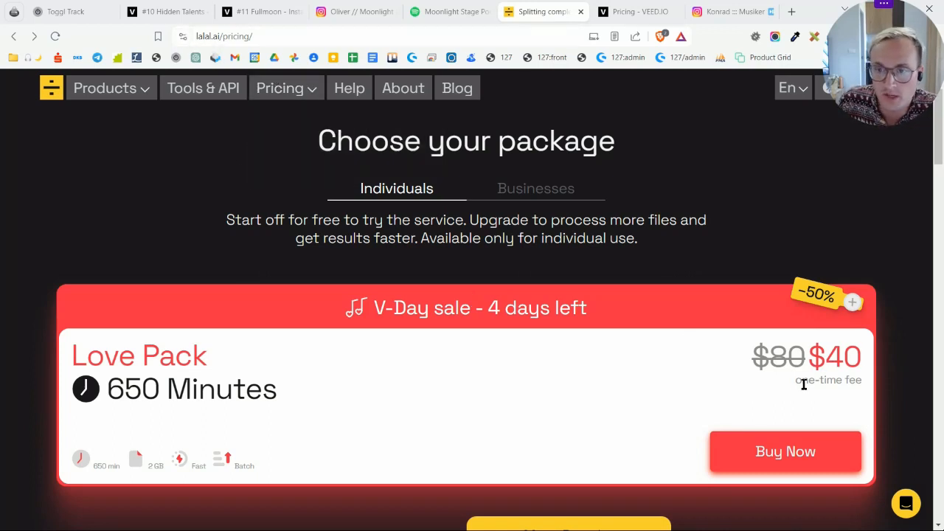
triple_click(836, 386)
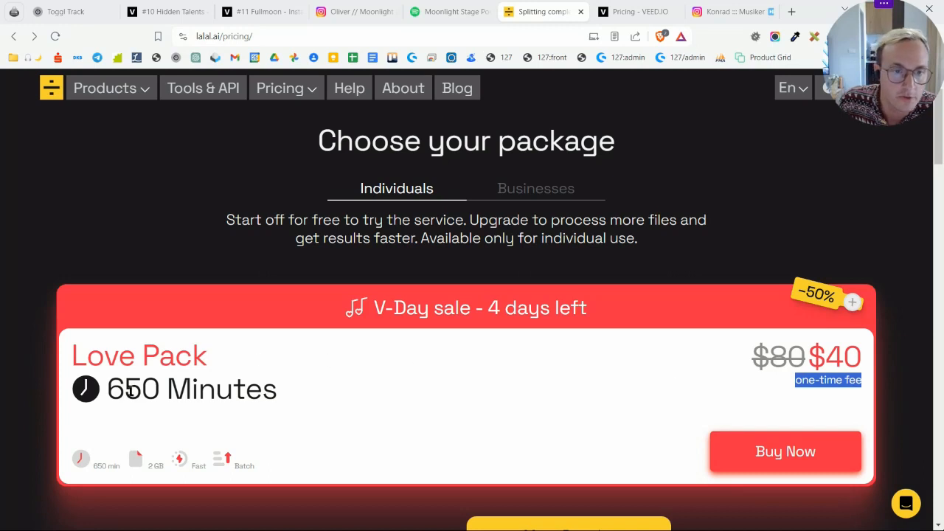
click(122, 391)
drag(124, 391, 162, 391)
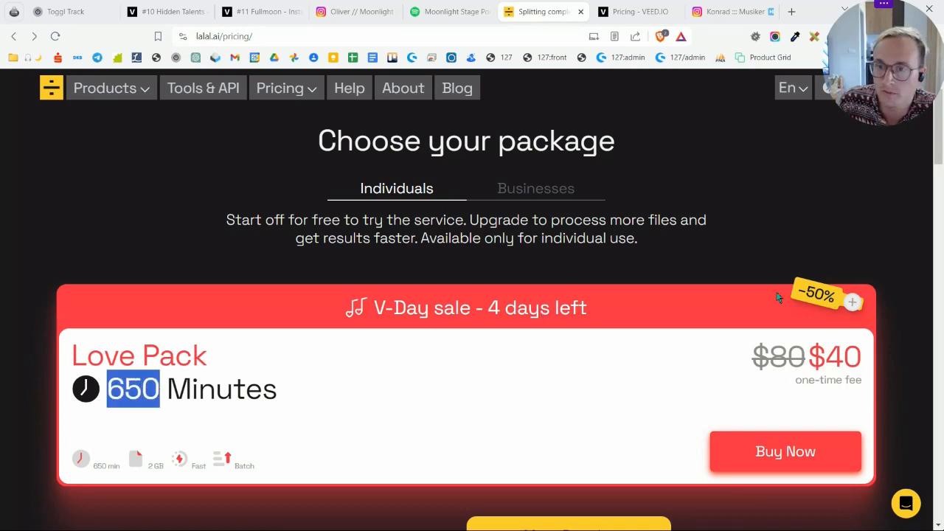
click(526, 375)
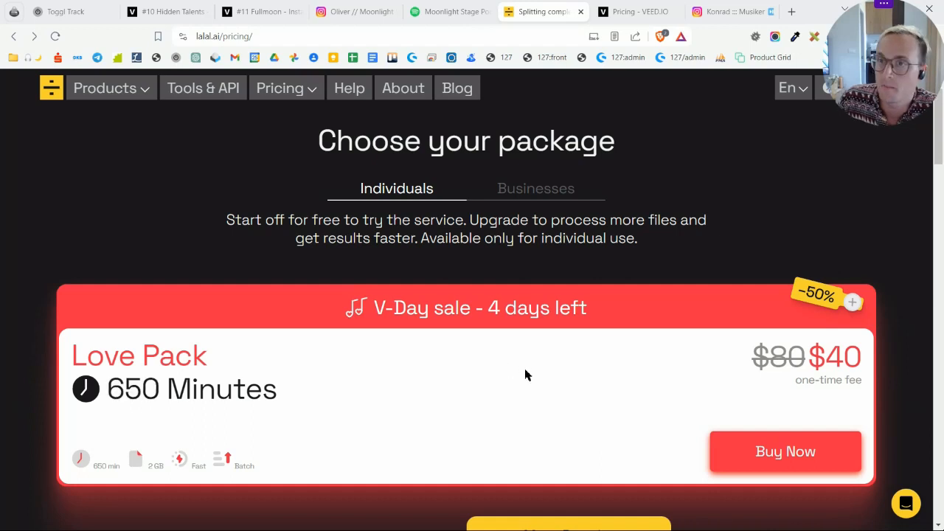
drag(901, 71, 876, 187)
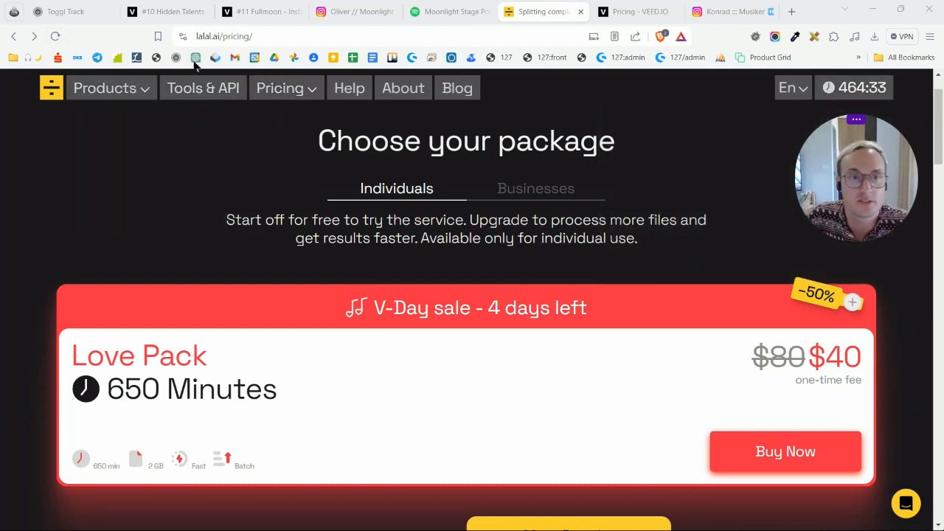
click(54, 36)
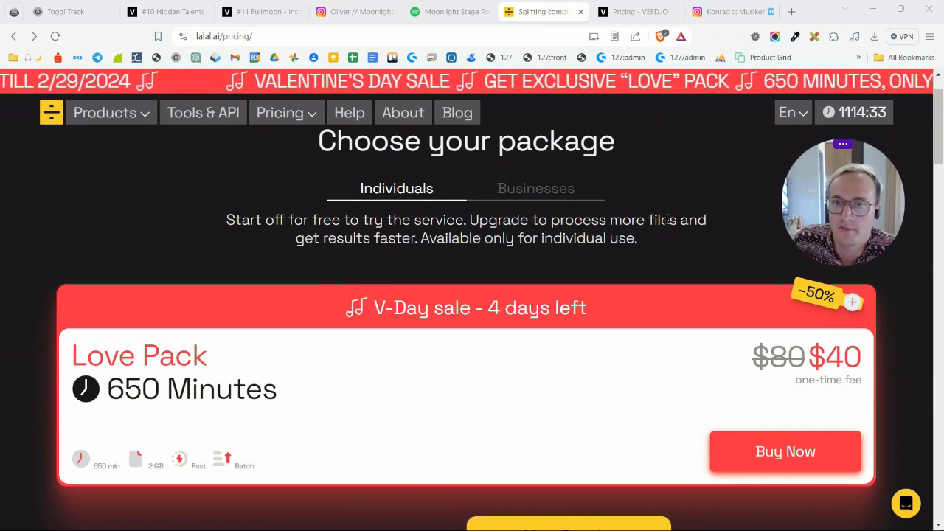
drag(668, 220, 264, 221)
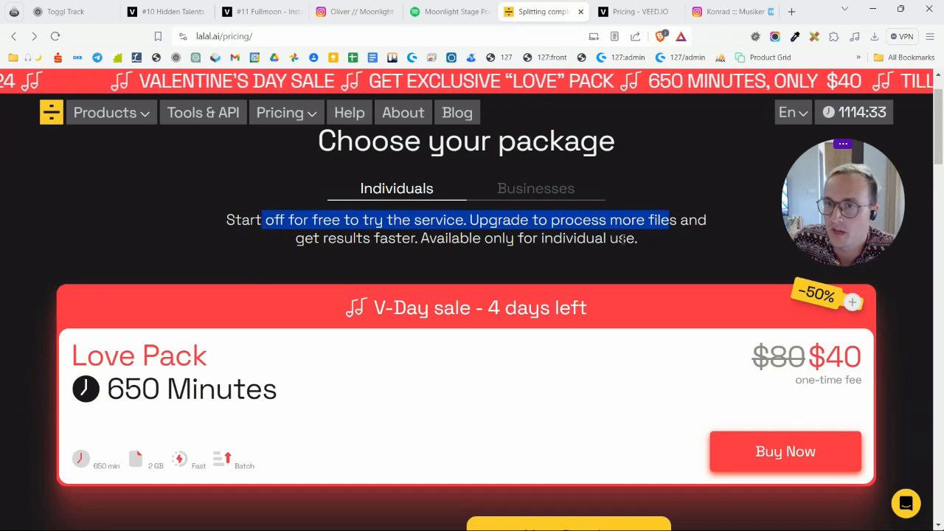
click(583, 146)
Switch to the VEED.IO pricing page and examine the Basic plan's annual-billing price and the subscription headline.
click(639, 9)
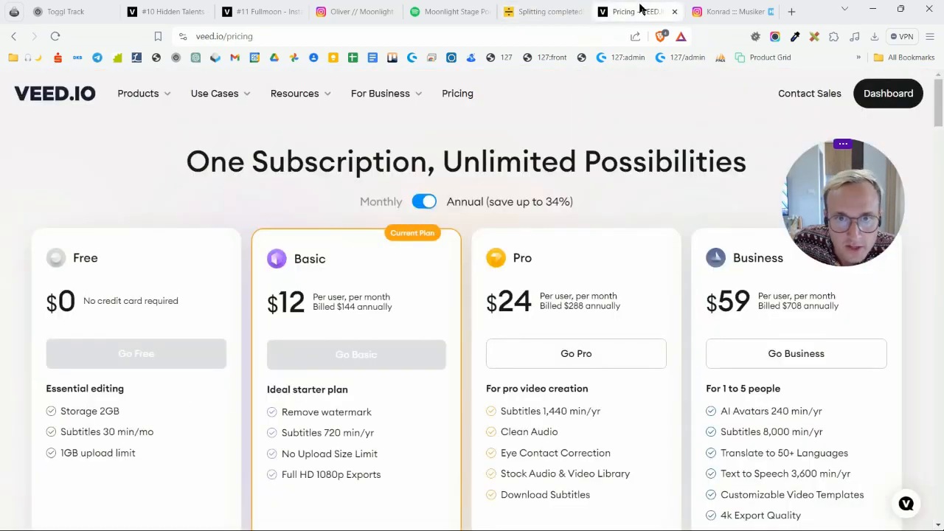
drag(891, 212, 905, 200)
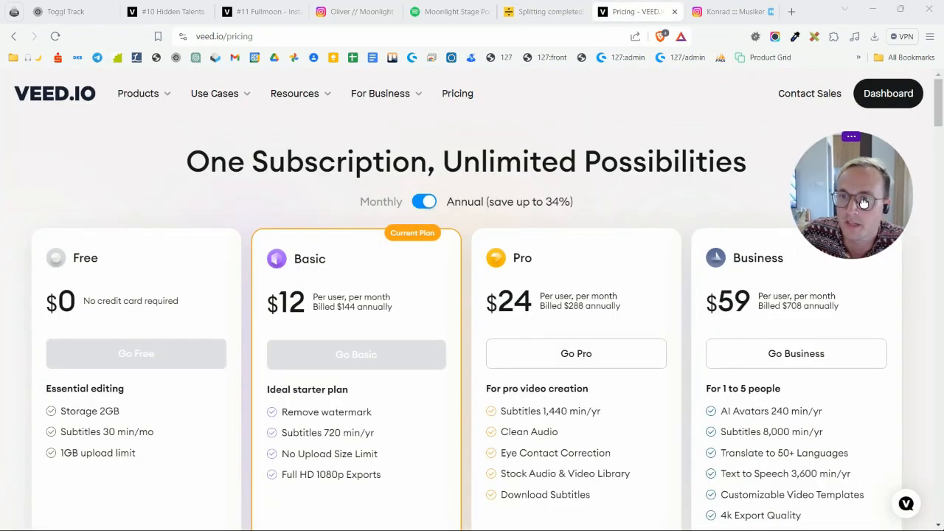
drag(225, 38, 189, 37)
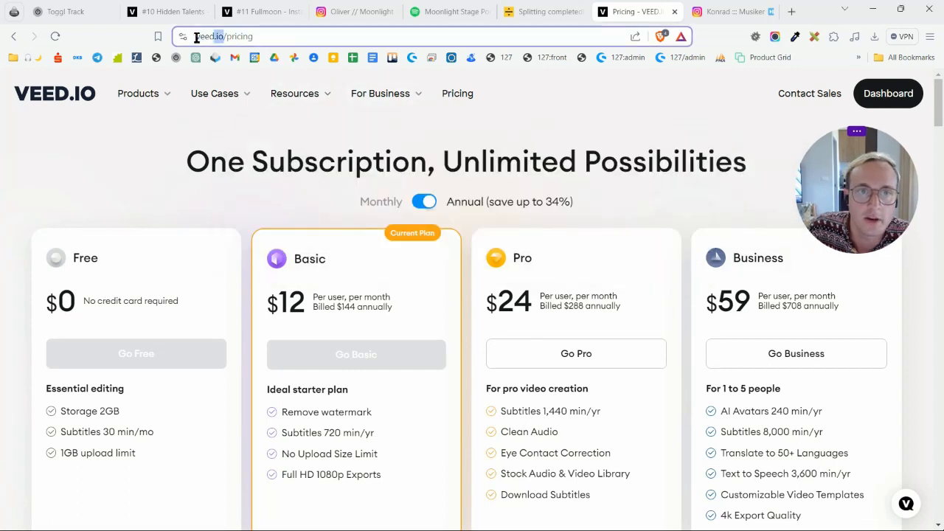
triple_click(290, 301)
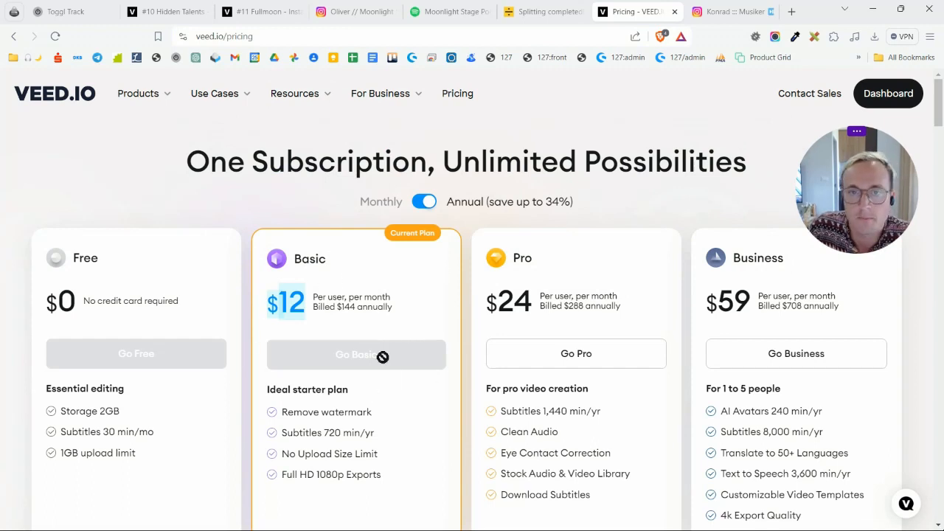
drag(697, 169, 233, 161)
double_click(233, 161)
triple_click(685, 160)
double_click(685, 164)
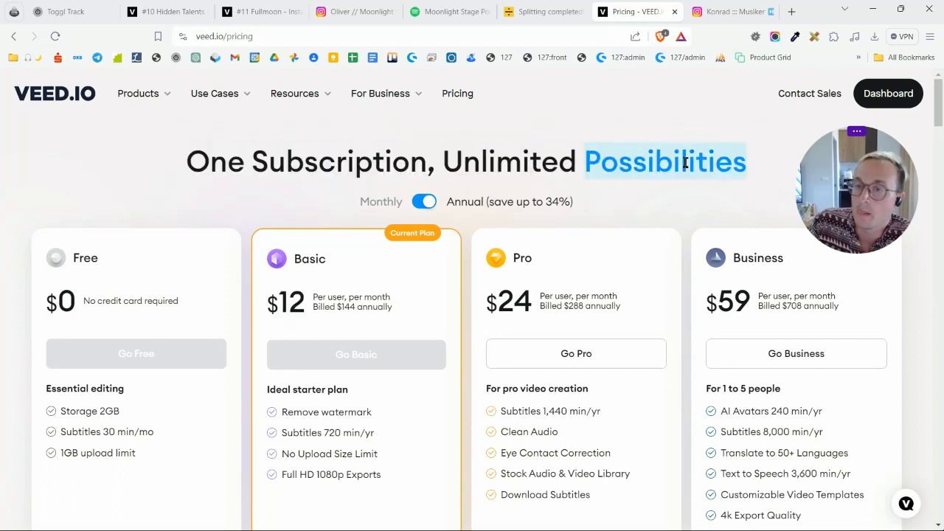
click(572, 164)
double_click(540, 166)
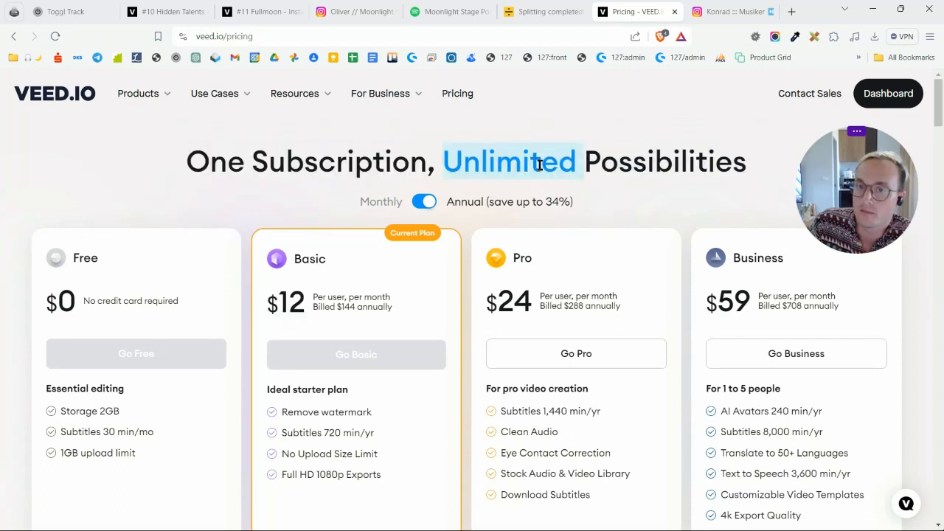
double_click(665, 167)
drag(665, 166, 221, 160)
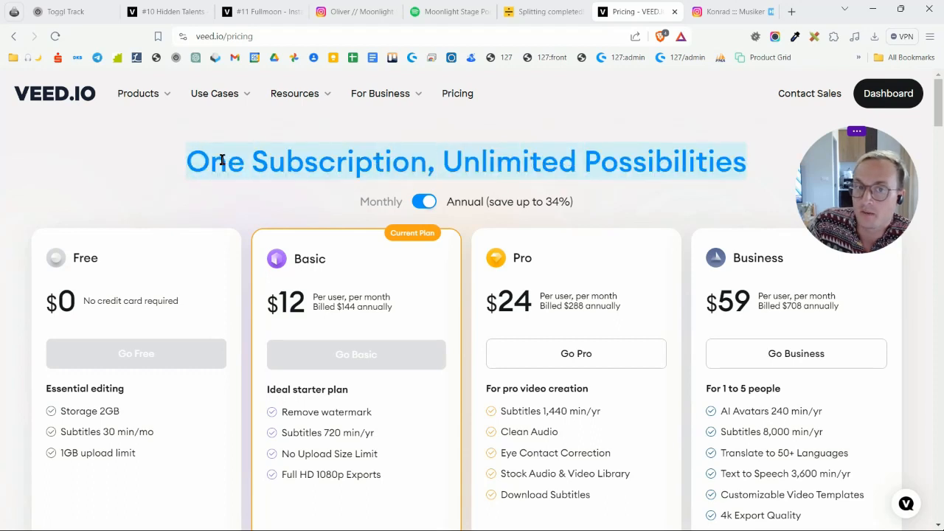
Examine the Love Pack's one-time fee on the LALAL.AI pricing page against the Basic plan's price on the VEED.IO pricing page.
click(231, 162)
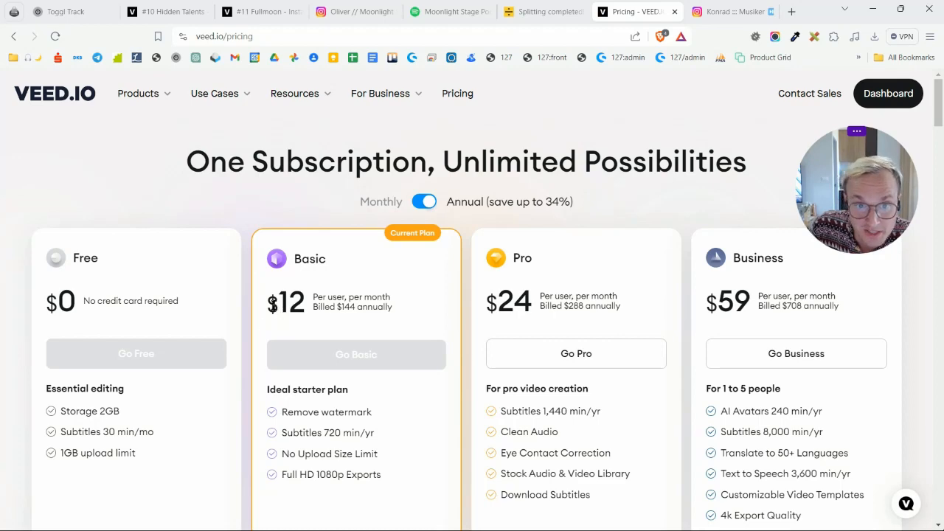
click(552, 10)
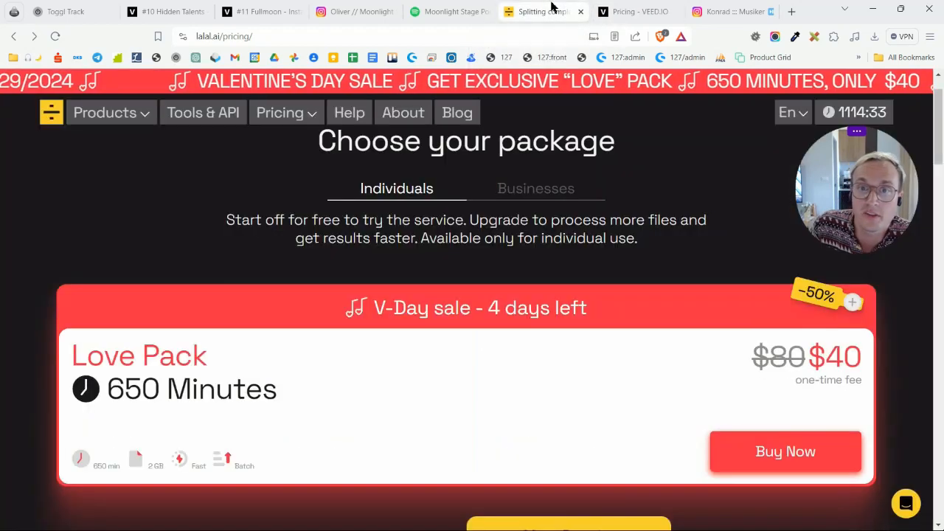
drag(810, 357, 860, 357)
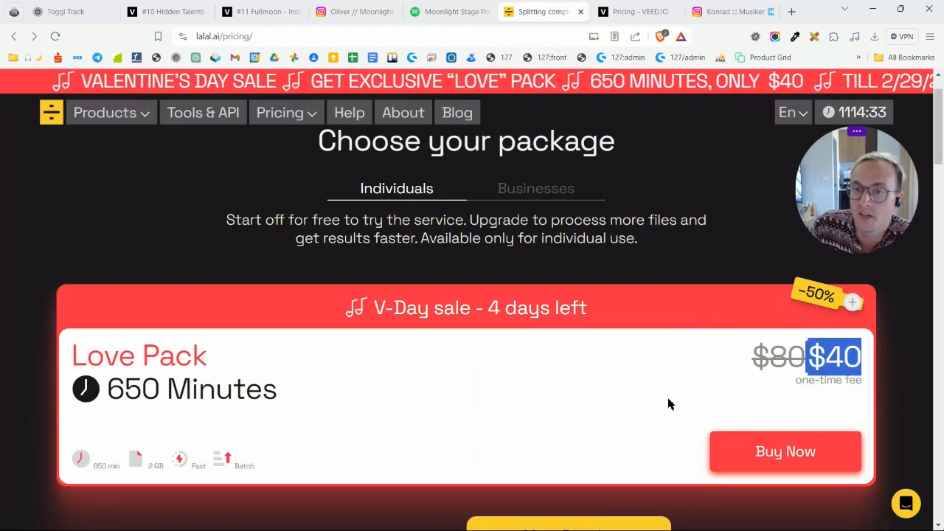
click(634, 11)
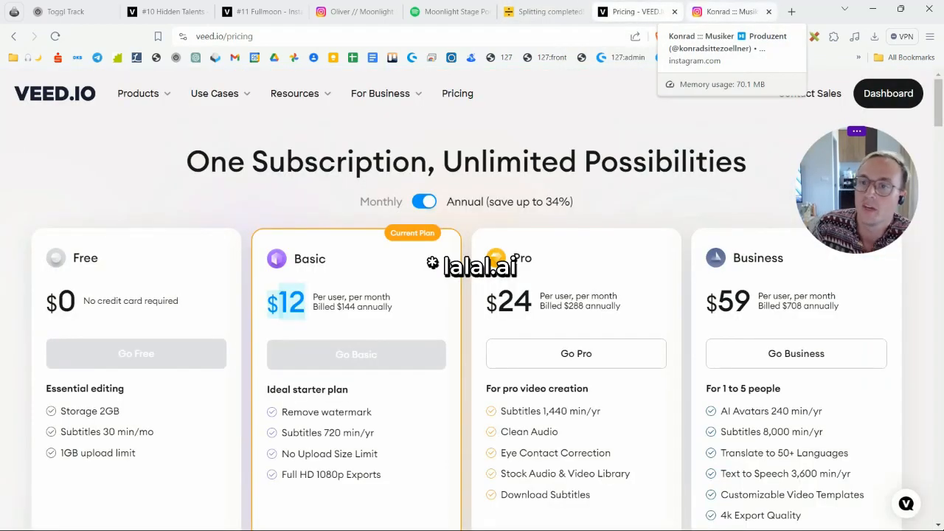
Open descript.com/pricing in a new browser tab placed directly after the VEED.IO pricing tab.
click(792, 11)
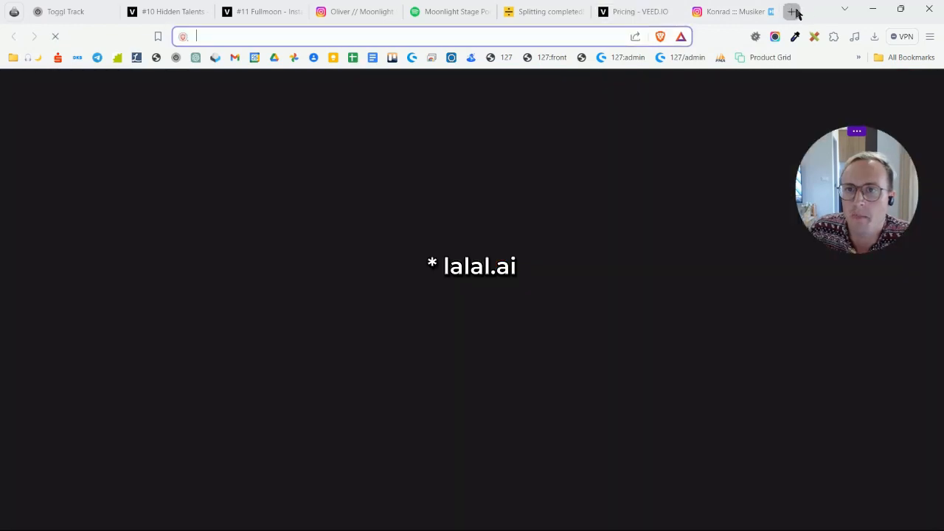
drag(738, 11, 659, 11)
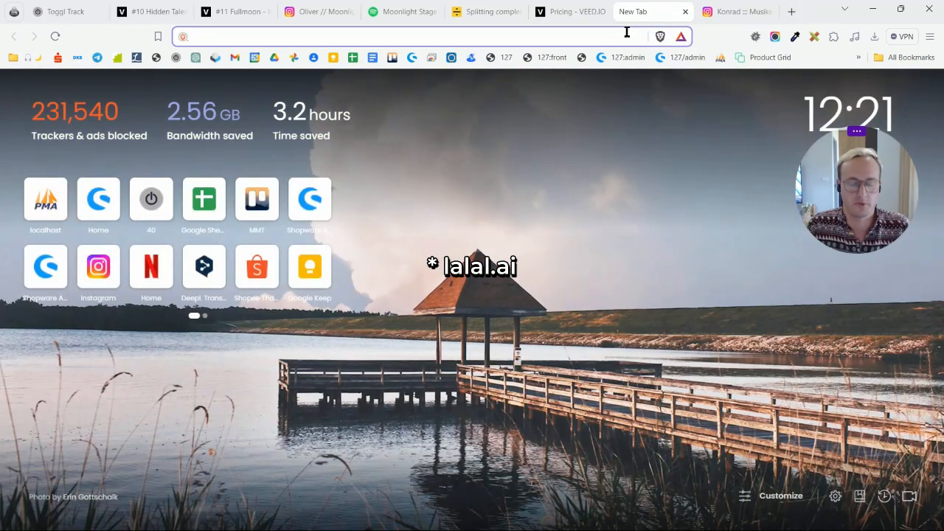
text(descript.com/pricing)
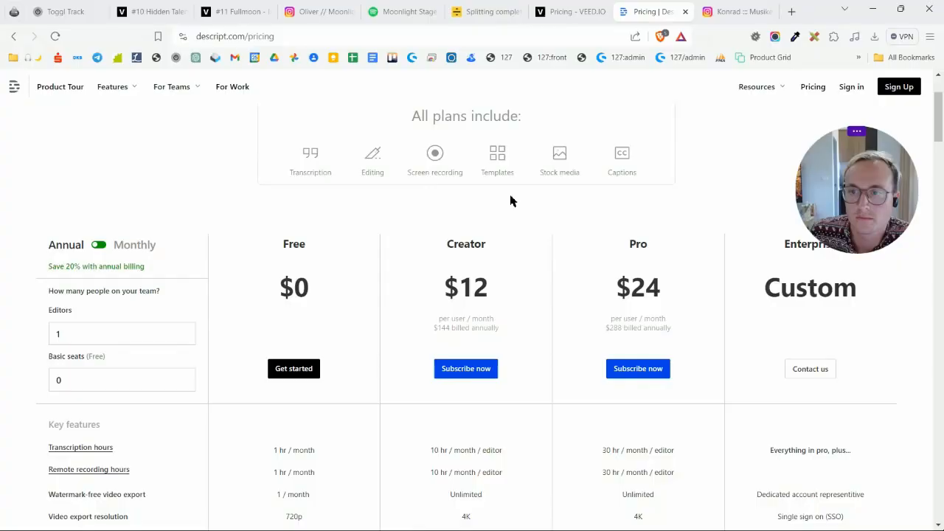
Examine the Descript Creator plan's monthly price and annual billing amount, and look over what all plans include.
scroll(512, 221, down, 1)
drag(445, 225, 493, 229)
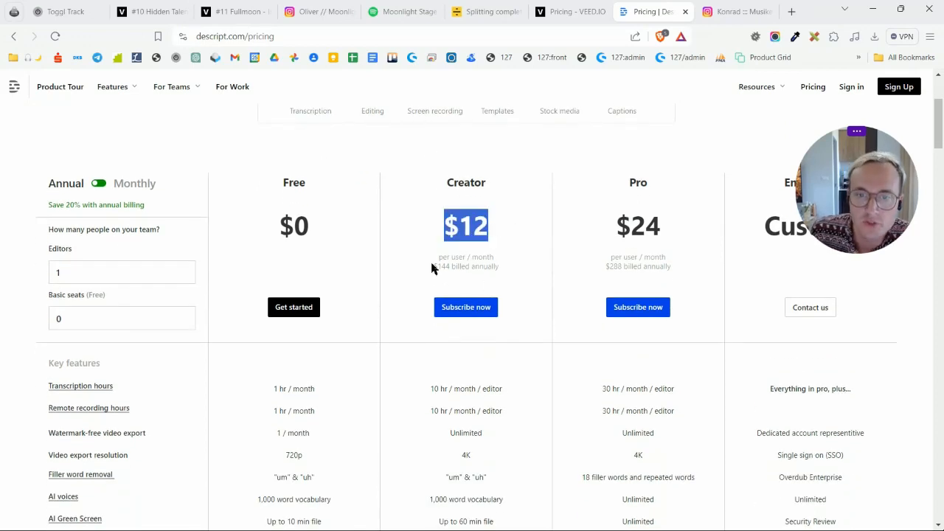
drag(432, 267, 514, 272)
click(514, 275)
drag(435, 267, 536, 262)
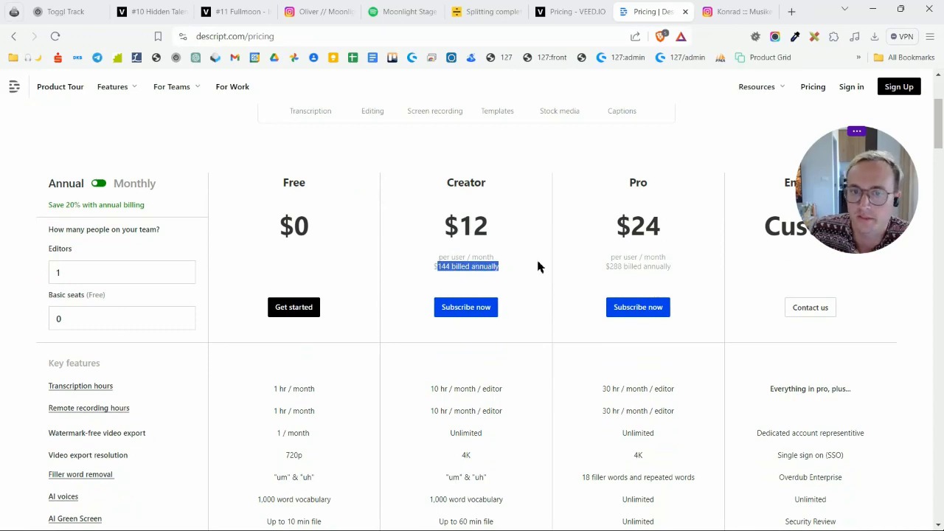
click(536, 262)
scroll(604, 253, up, 3)
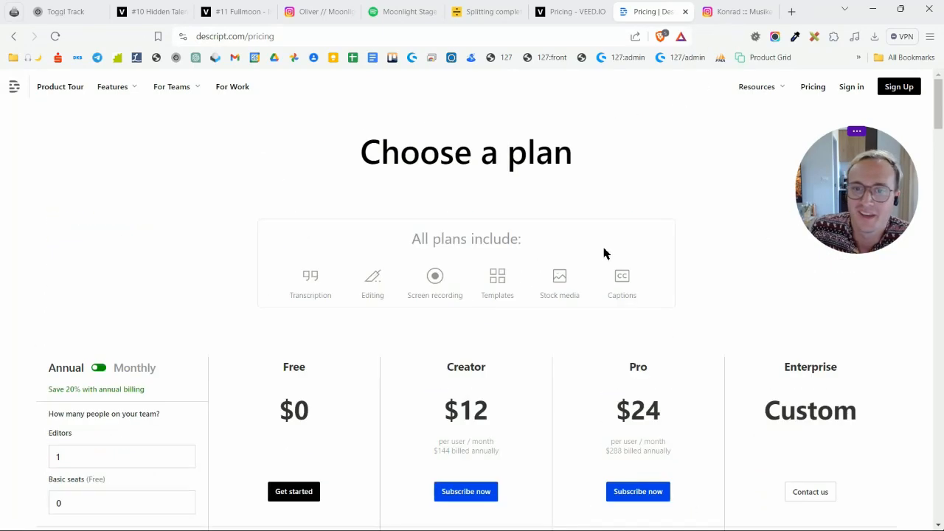
scroll(487, 346, down, 3)
Switch to the musician's Instagram profile to read its headline, and revisit the LALAL.AI, VEED.IO and Descript pricing pages before returning to it.
click(740, 11)
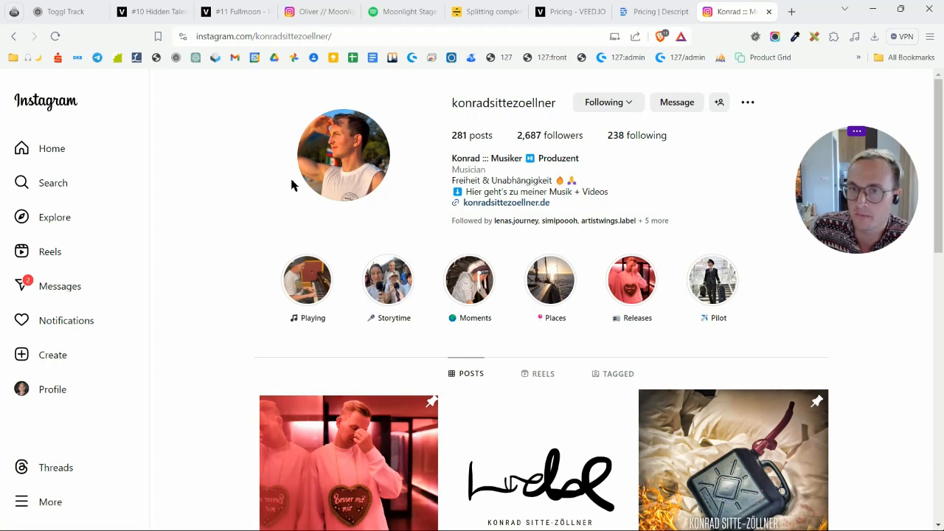
drag(453, 159, 582, 159)
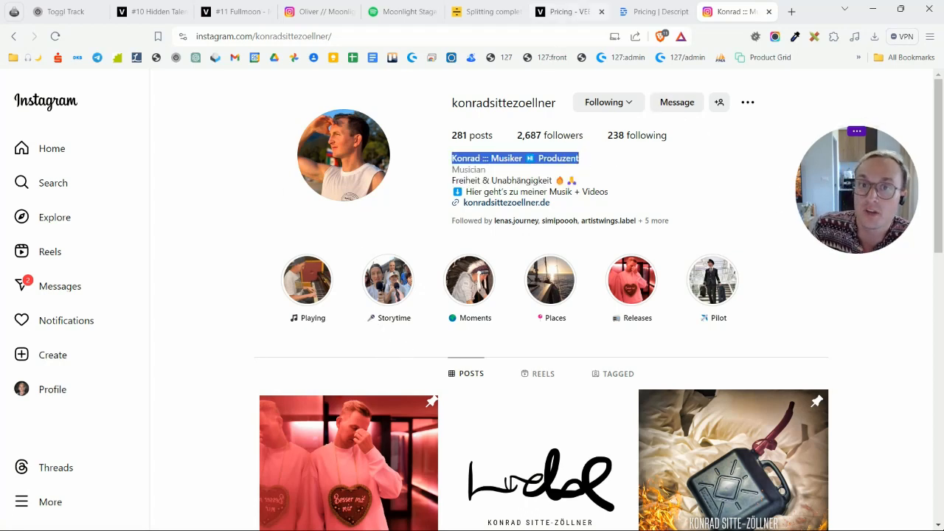
click(483, 11)
click(571, 11)
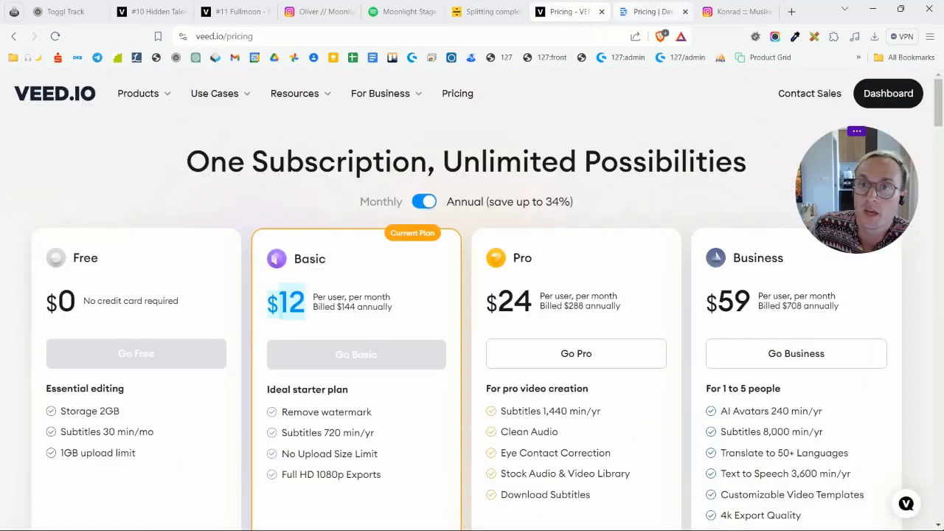
click(655, 11)
click(734, 11)
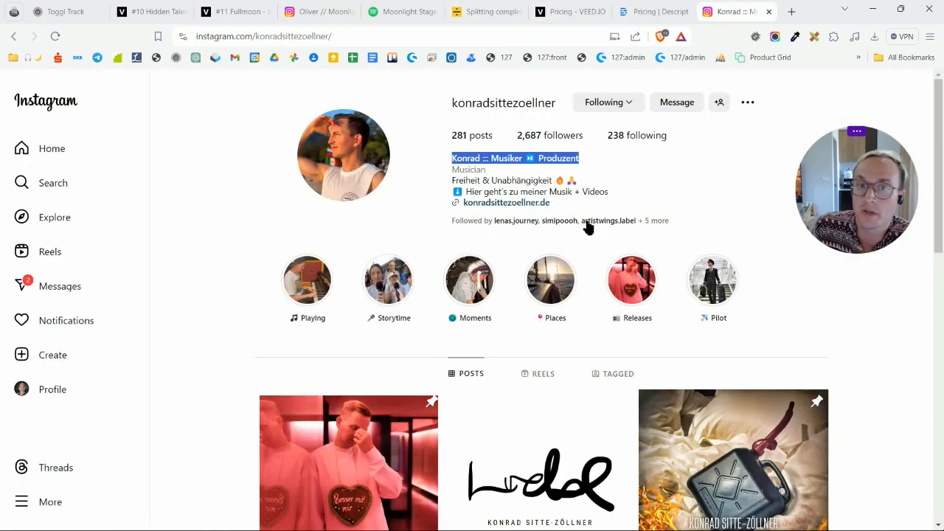
click(634, 191)
Look over the pinned posts and piano reels in the musician's Instagram grid, and return to the profile header.
scroll(536, 282, down, 3)
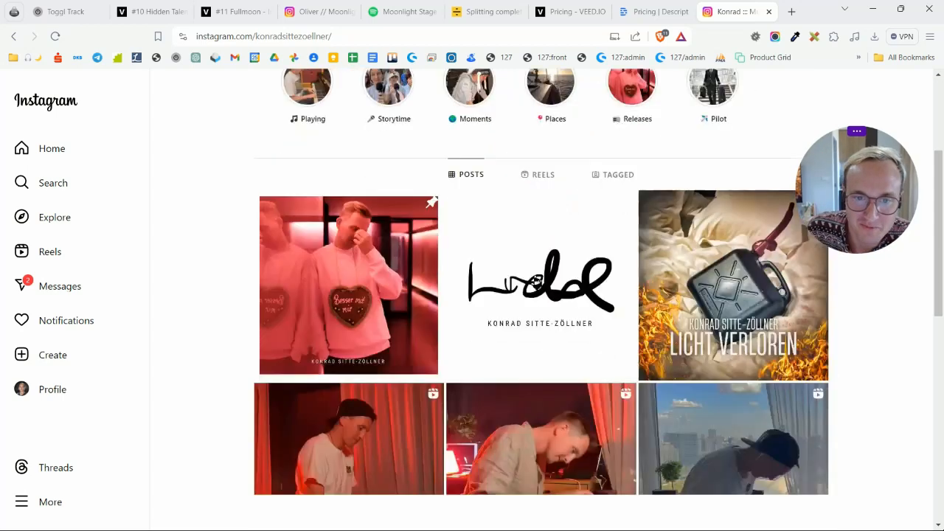
scroll(536, 282, down, 3)
scroll(674, 234, up, 6)
scroll(538, 325, down, 5)
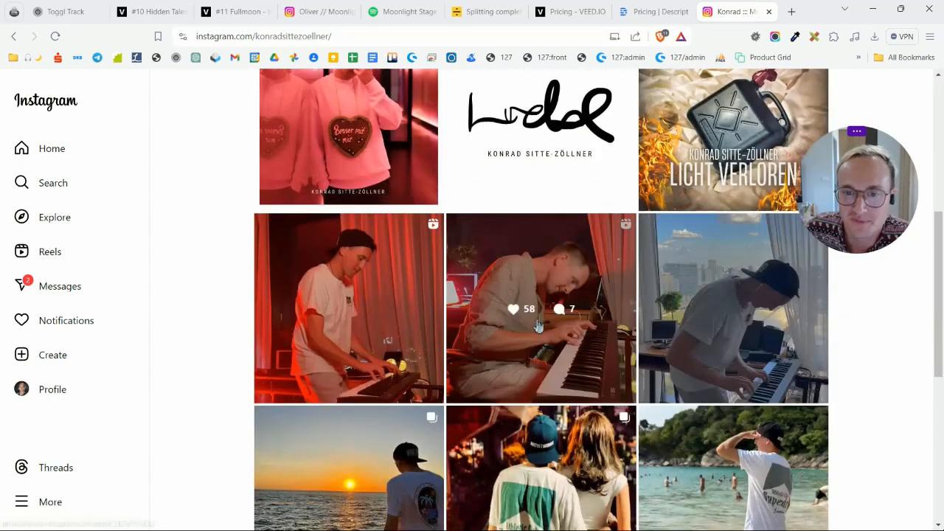
scroll(554, 295, up, 2)
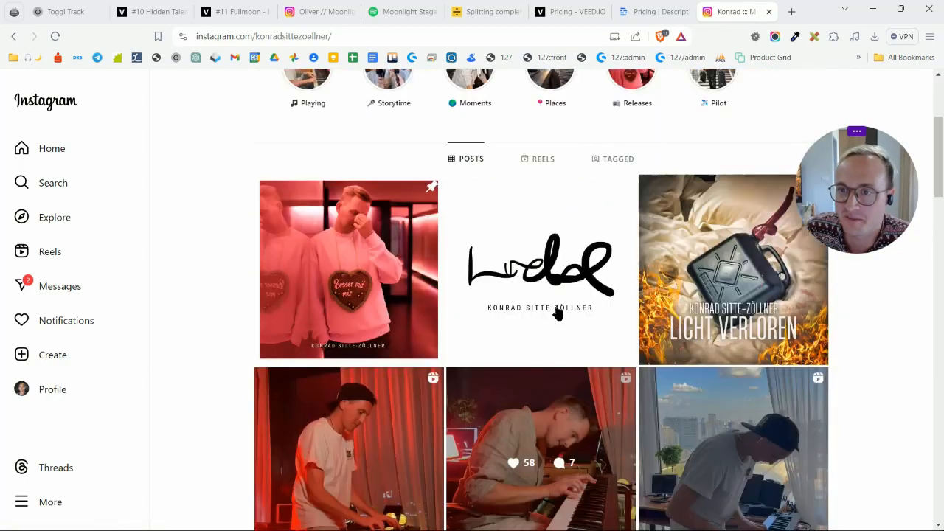
scroll(557, 313, up, 4)
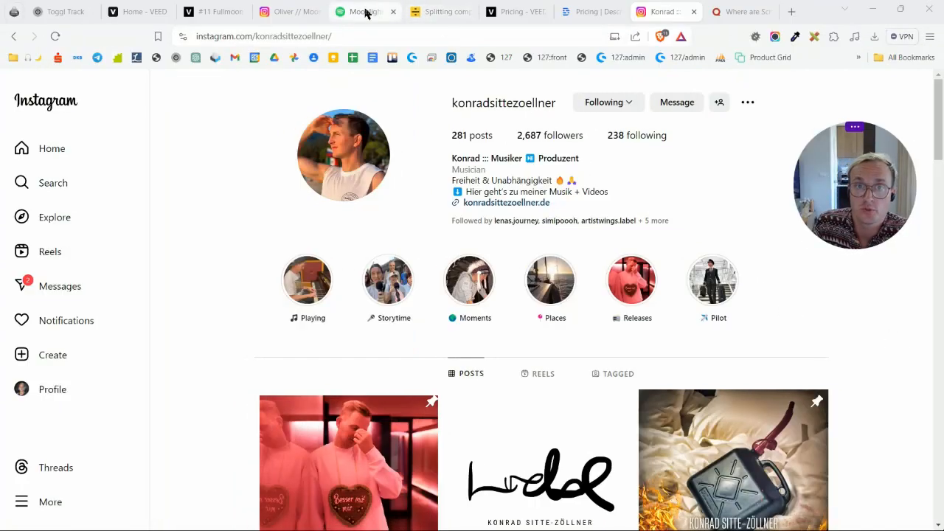
Switch to the LALAL.AI pricing page to examine its web address, and revisit the VEED.IO and Descript pricing pages.
click(423, 13)
drag(223, 37, 195, 38)
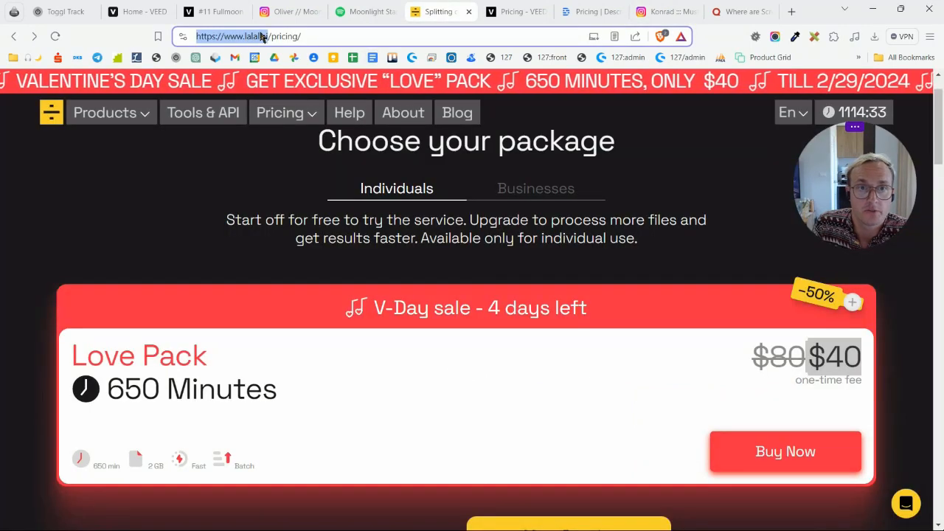
drag(271, 37, 230, 37)
key(ctrl+Tab)
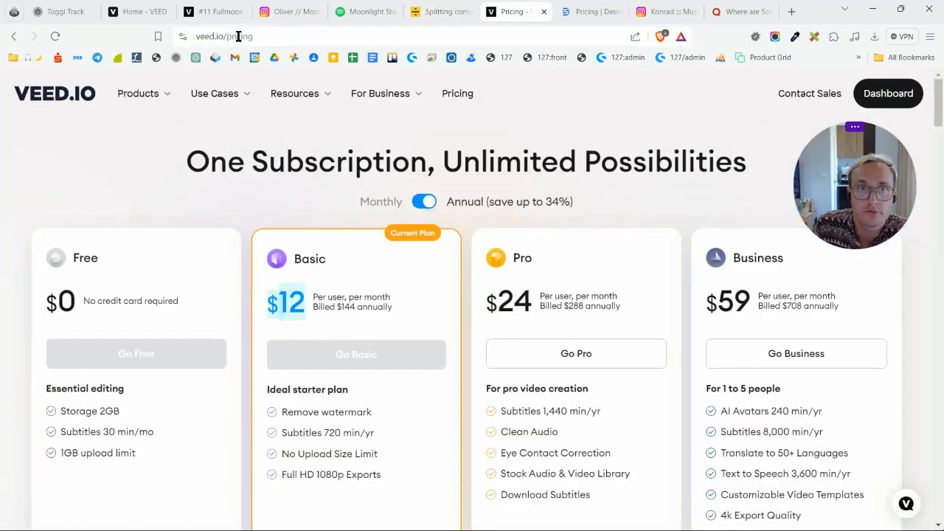
key(ctrl+Tab)
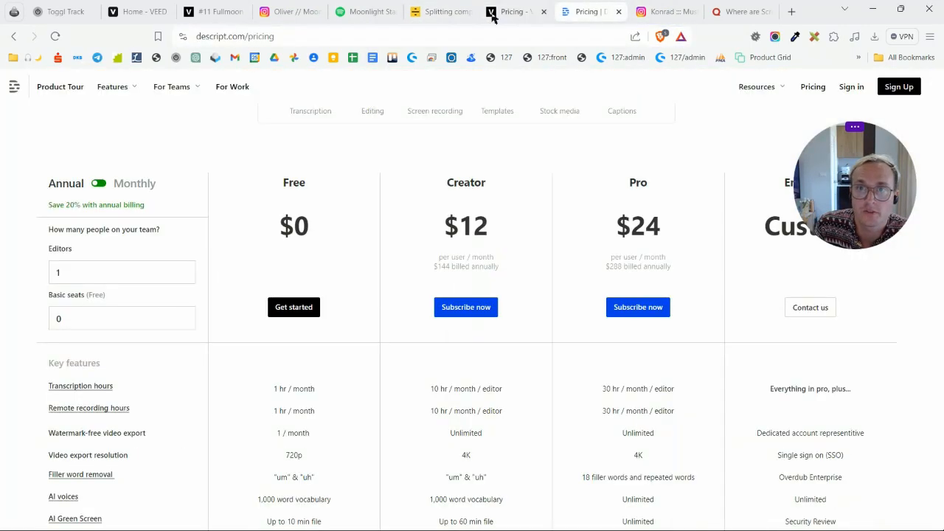
Return to the LALAL.AI pricing page and read the description of the individual packages, including the free trial and usage terms.
click(451, 11)
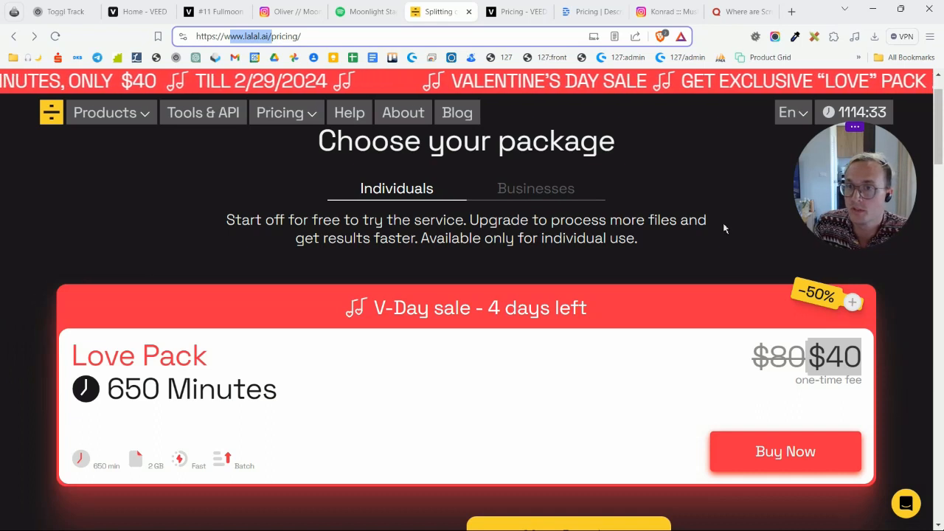
drag(706, 221, 221, 220)
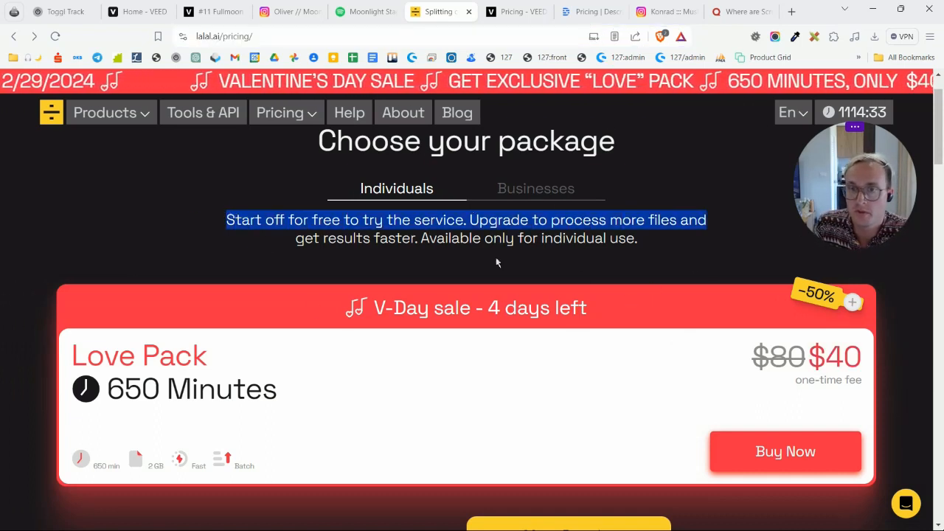
drag(672, 257, 199, 196)
click(364, 12)
click(436, 12)
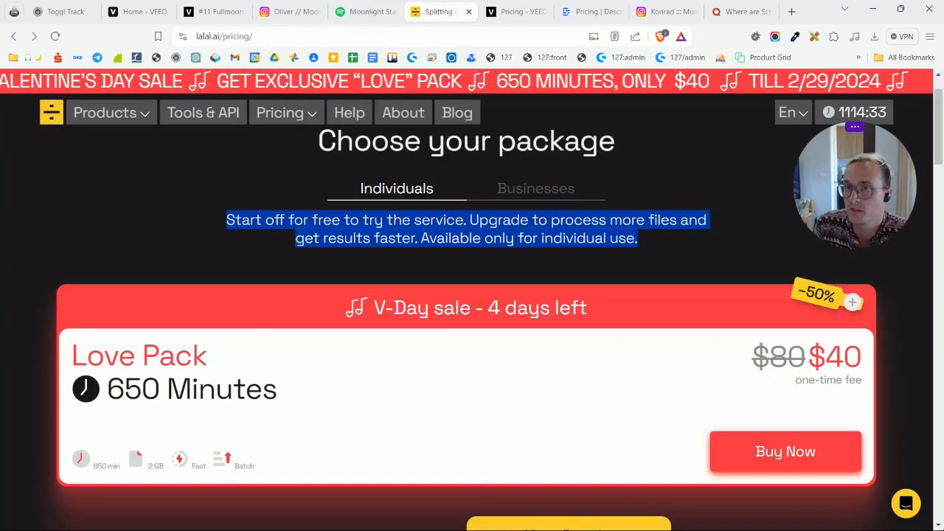